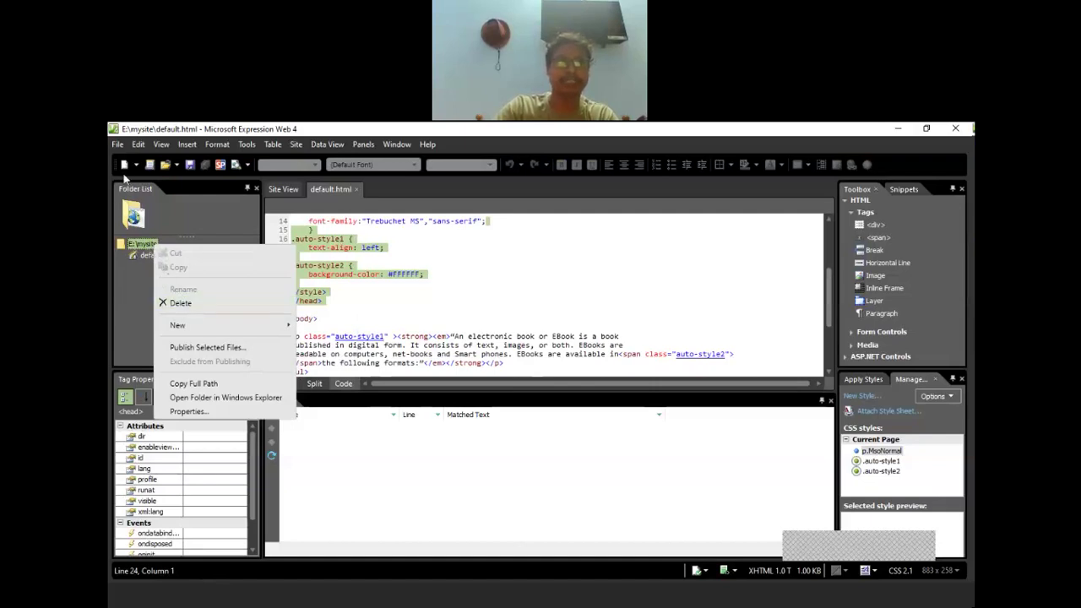
- Create a new blank HTML page and save it in the mysite folder as Tables
{"action": "left_click", "coordinate": [126, 302]}
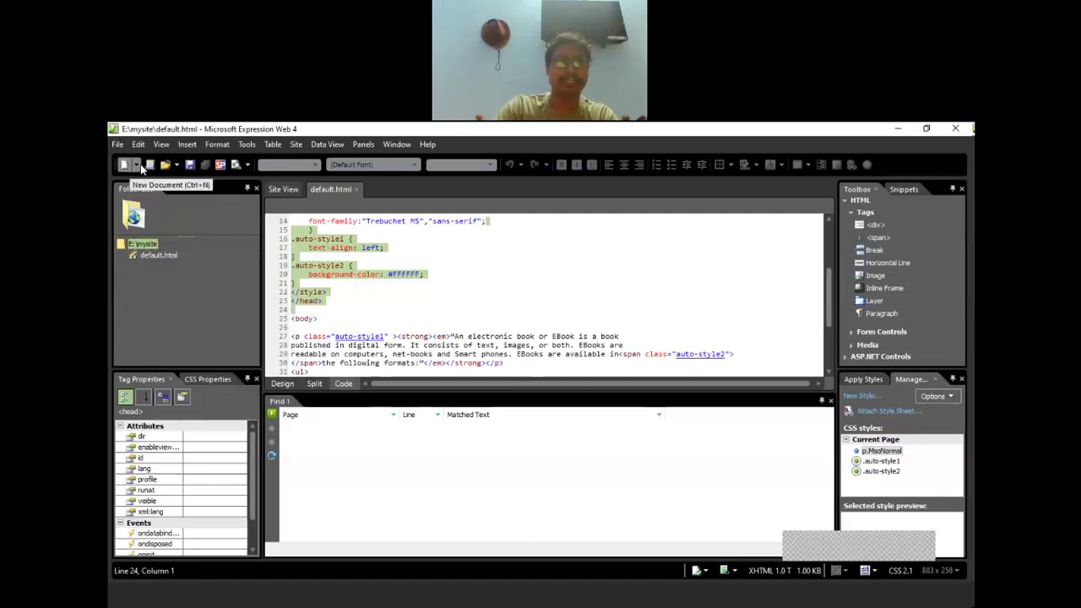
{"action": "left_click", "coordinate": [136, 165]}
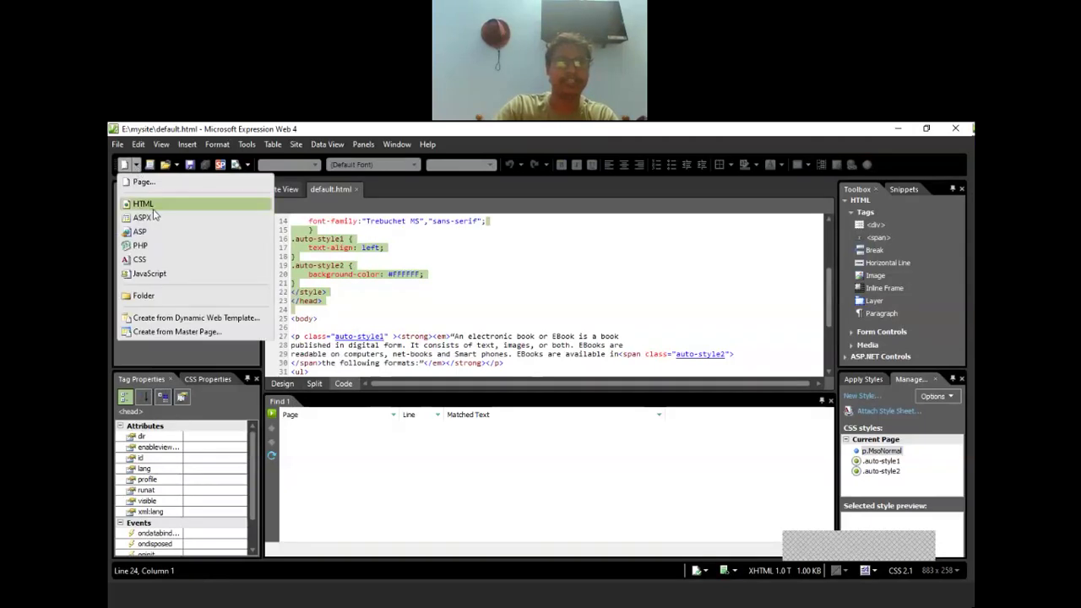
{"action": "left_click", "coordinate": [157, 206]}
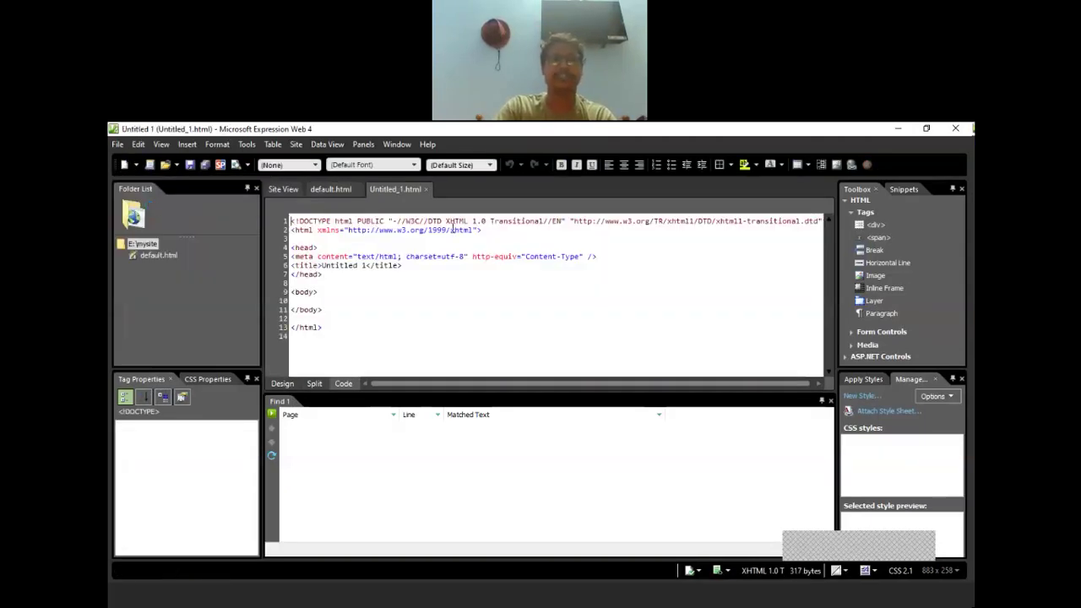
{"action": "left_click", "coordinate": [192, 168]}
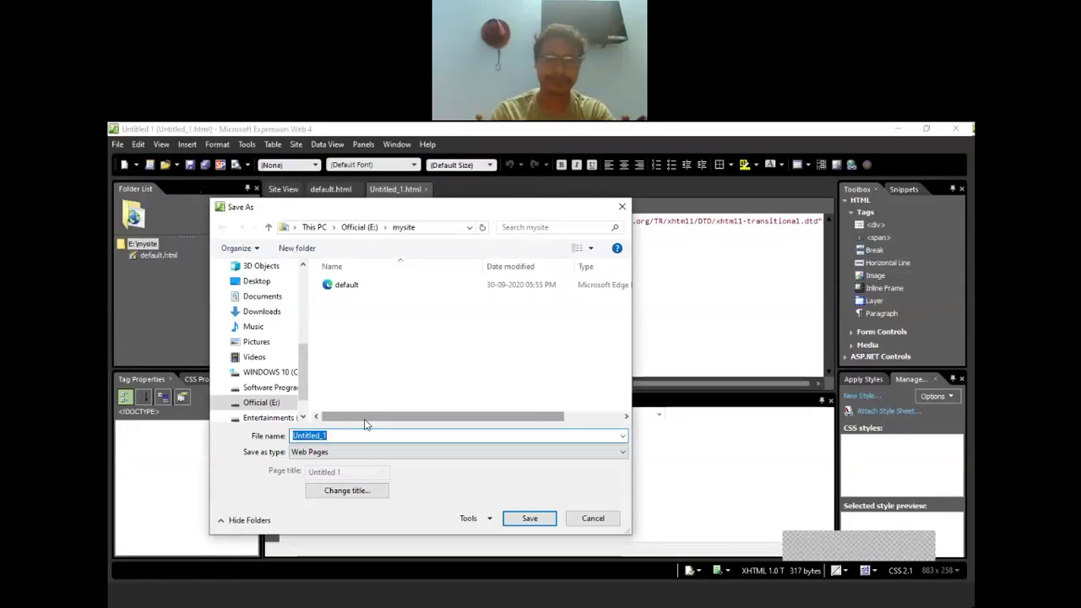
{"action": "type", "text": "Te"}
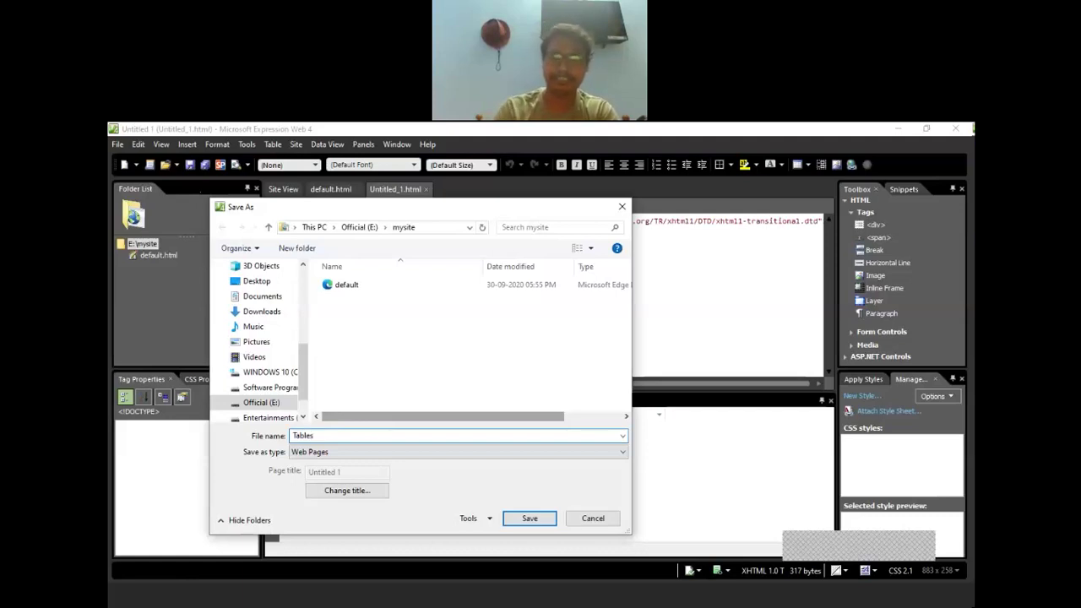
{"action": "left_click", "coordinate": [529, 519]}
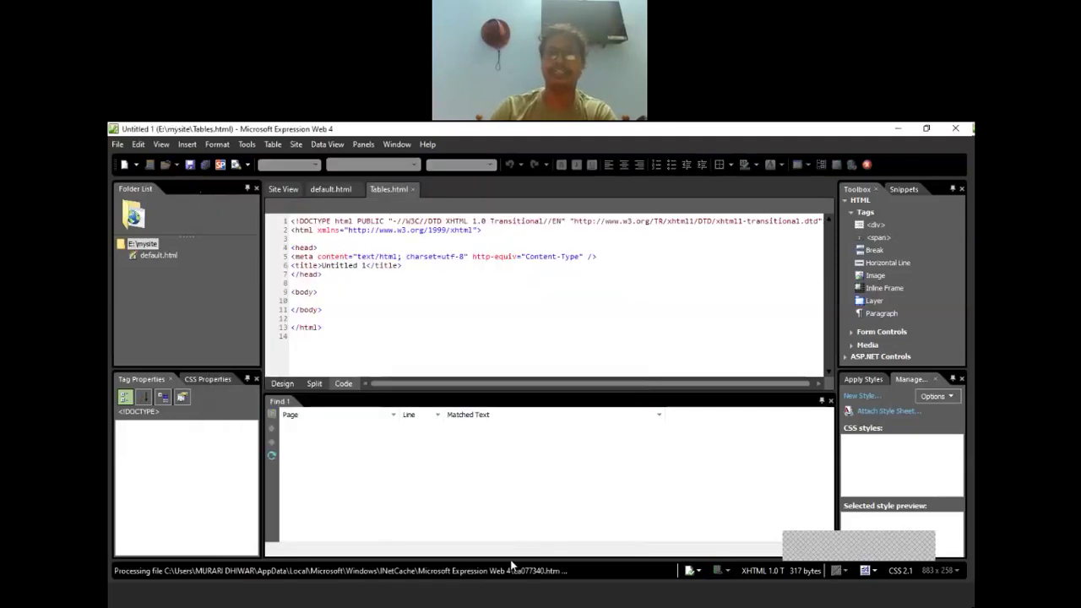
- In the page body's Design view, start a new table with 10 rows and 10 columns
{"action": "left_click", "coordinate": [409, 296]}
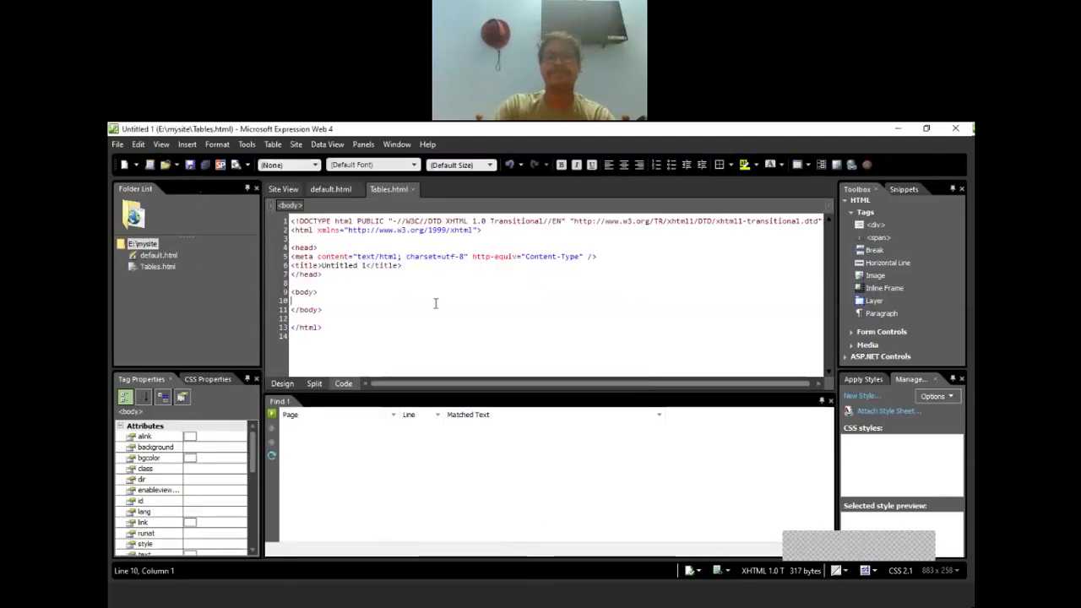
{"action": "left_click", "coordinate": [282, 383]}
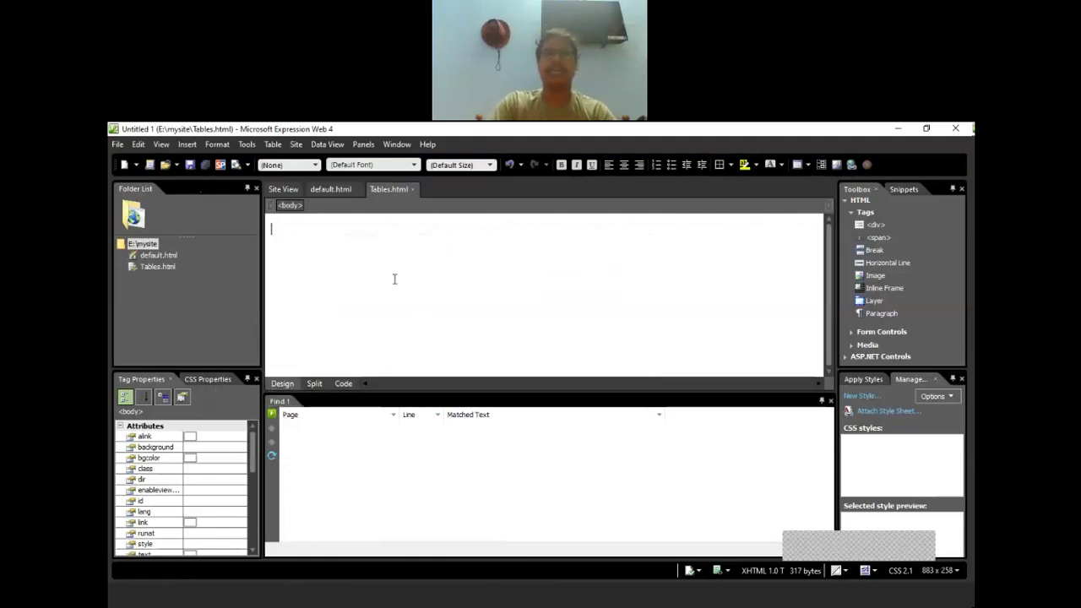
{"action": "left_click", "coordinate": [272, 146]}
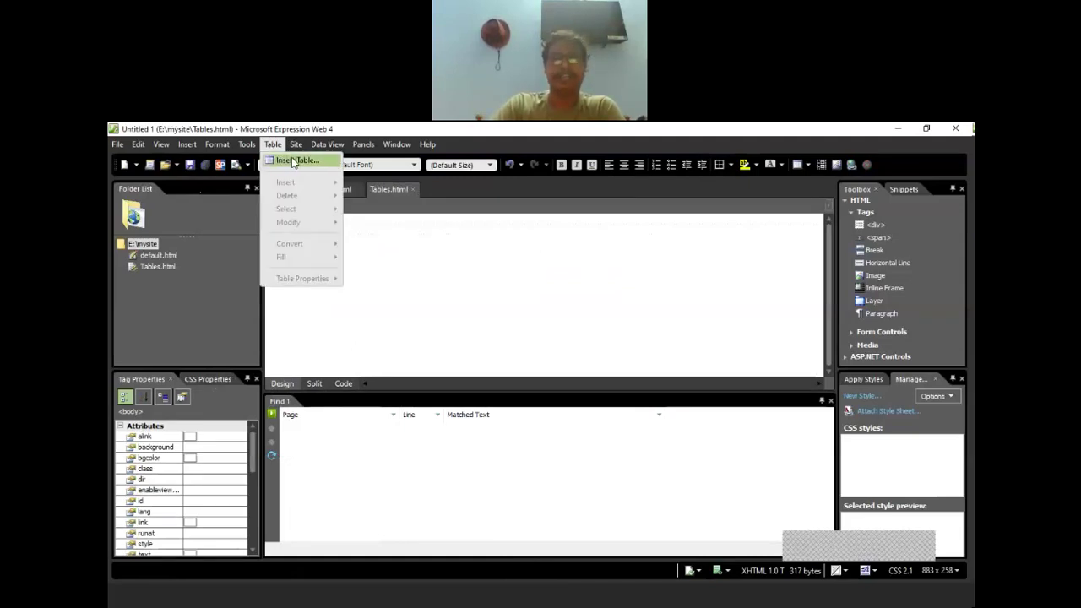
{"action": "left_click", "coordinate": [296, 161]}
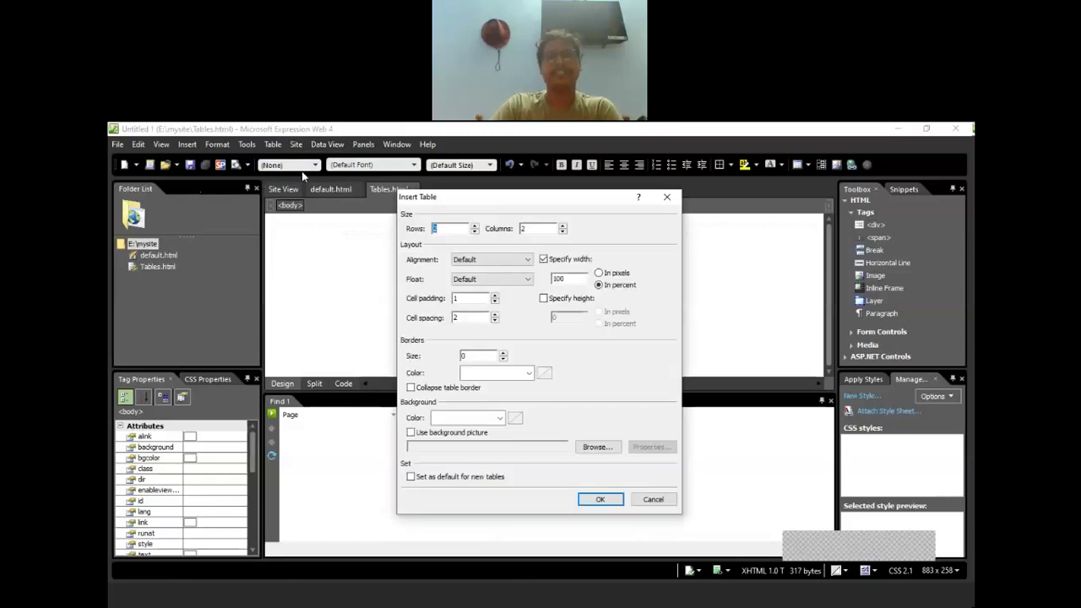
{"action": "left_click_drag", "start_coordinate": [414, 202], "coordinate": [485, 215]}
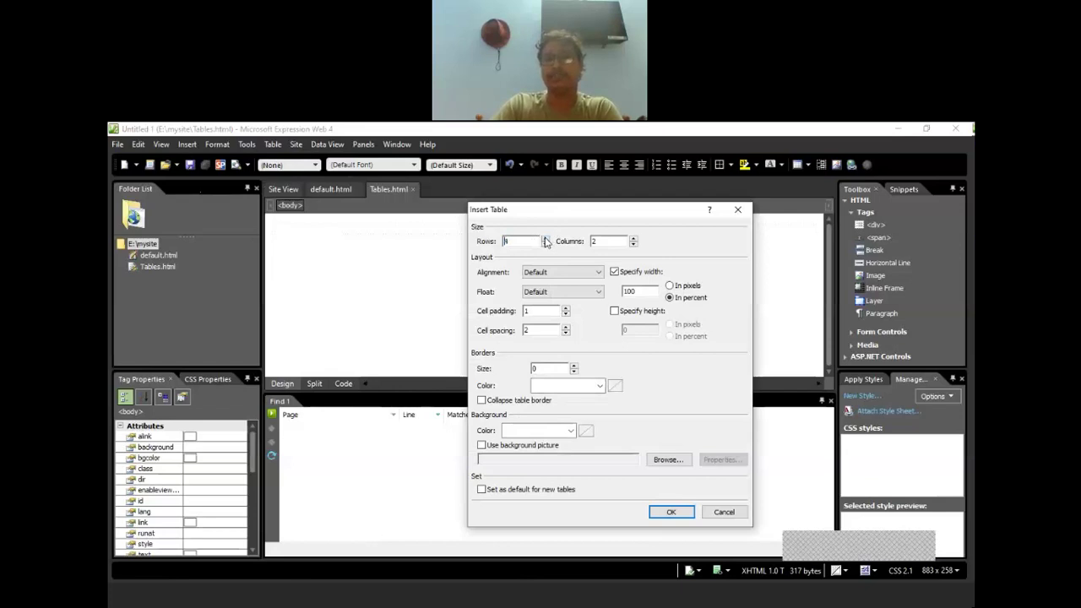
{"action": "left_click", "coordinate": [545, 239]}
{"action": "left_click", "coordinate": [545, 244]}
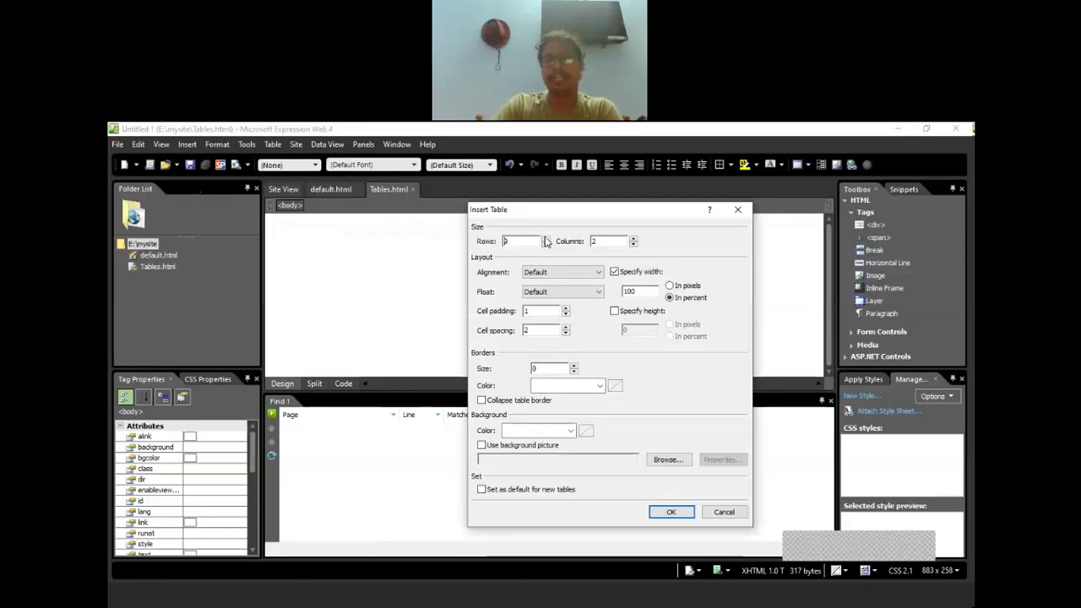
{"action": "left_click", "coordinate": [545, 239]}
{"action": "double_click", "coordinate": [593, 242]}
{"action": "type", "text": "10"}
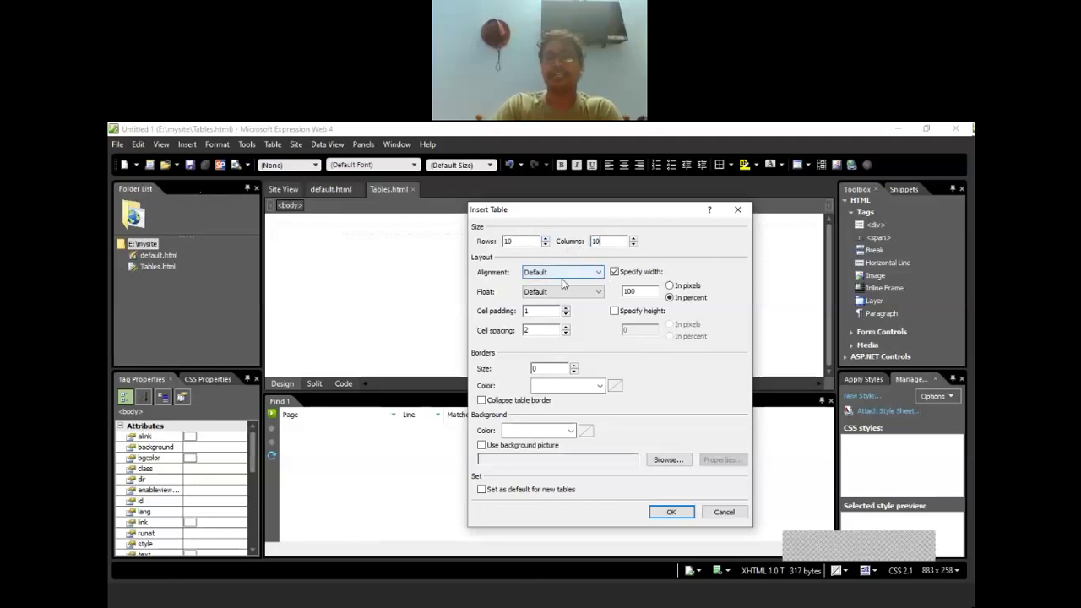
- Give the new table a border size of 1, a maroon border and an olive background, and insert it
{"action": "left_click", "coordinate": [574, 366]}
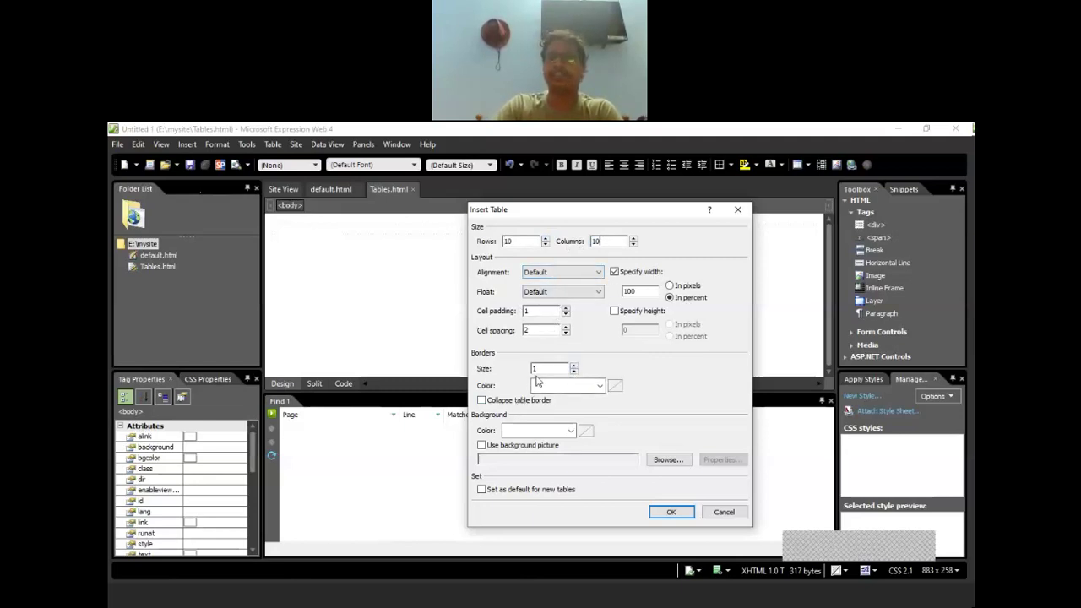
{"action": "left_click", "coordinate": [600, 386]}
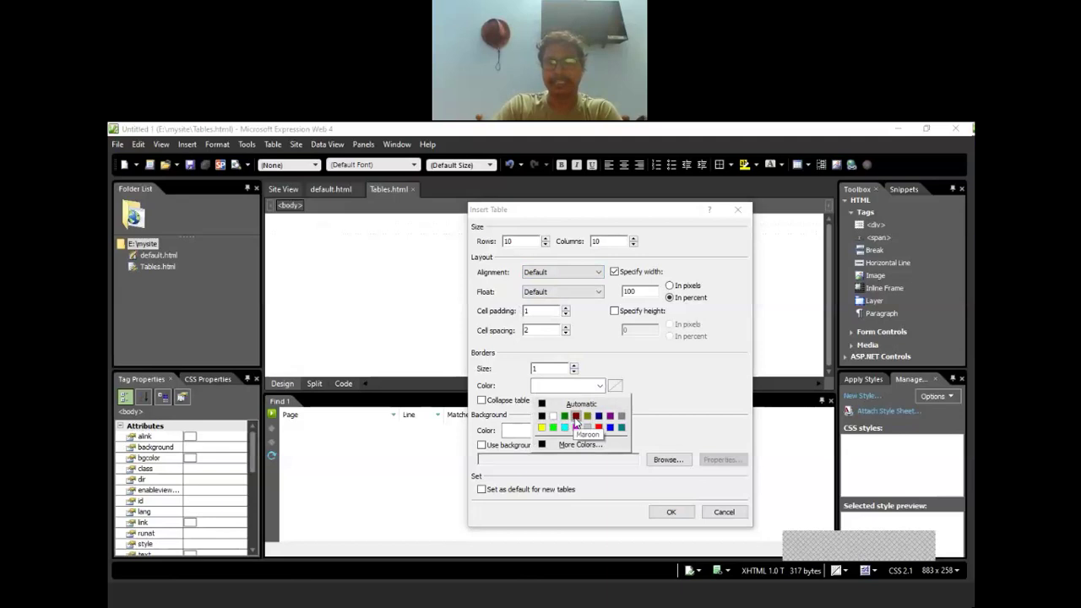
{"action": "left_click", "coordinate": [575, 417]}
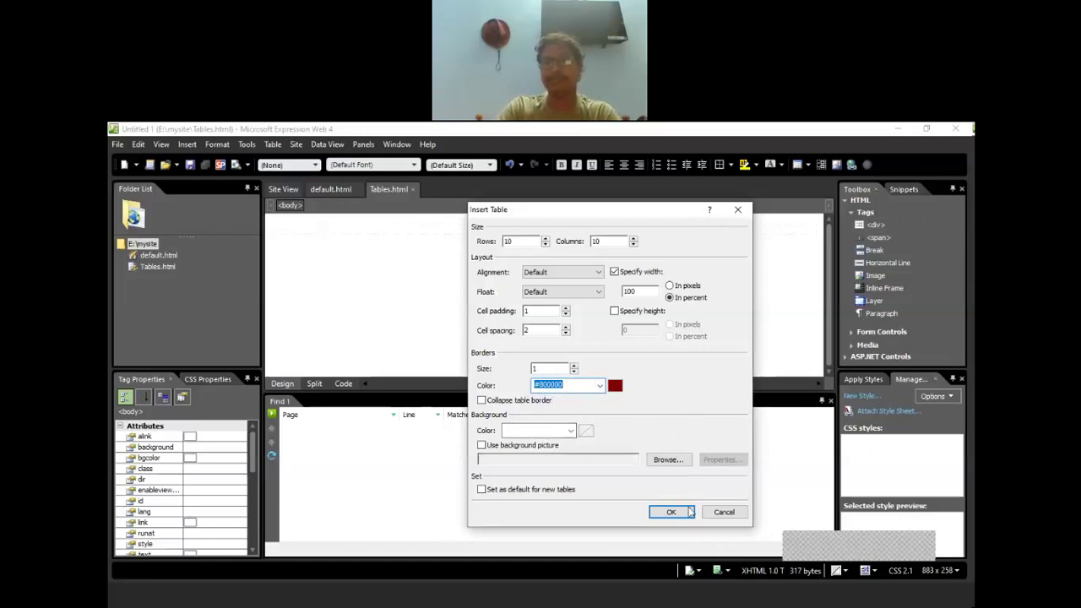
{"action": "left_click", "coordinate": [570, 432]}
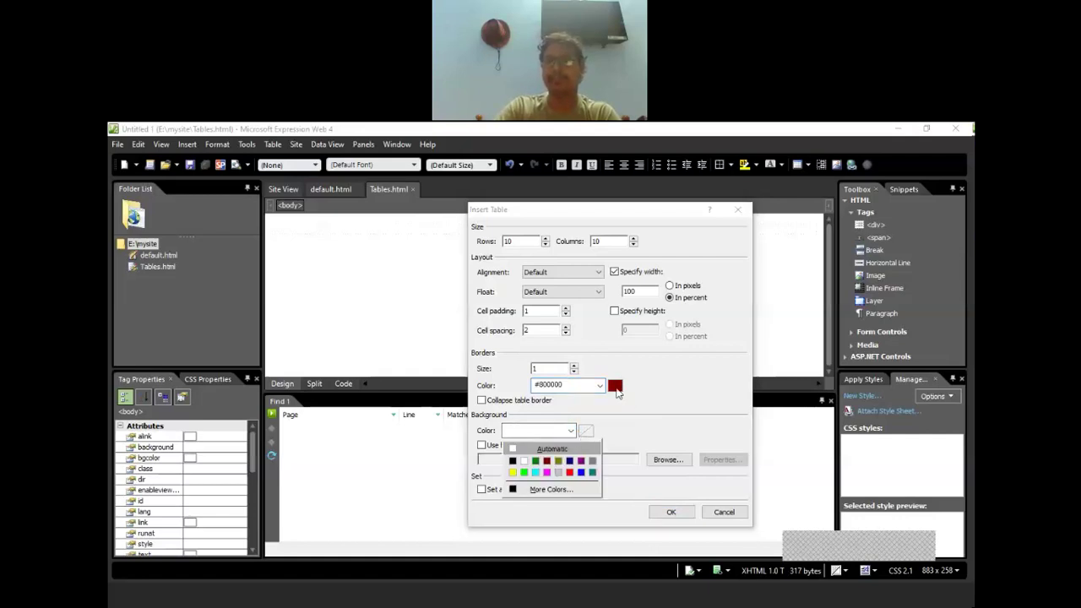
{"action": "left_click", "coordinate": [558, 461]}
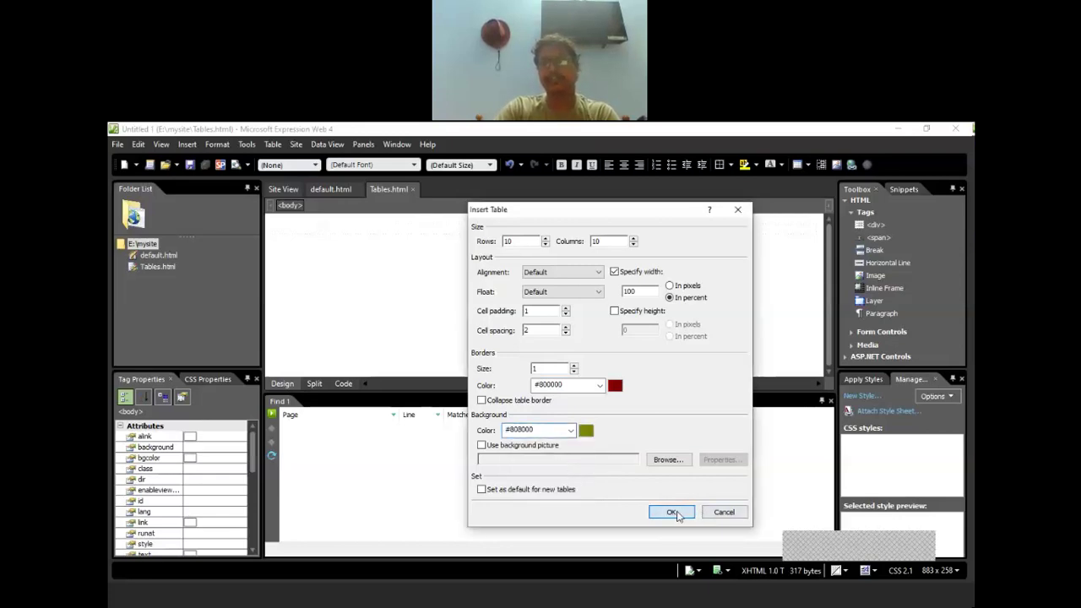
{"action": "left_click", "coordinate": [676, 512]}
- Enlarge the page editing area by lowering its boundary with the Find results until the whole table fits
{"action": "left_click", "coordinate": [680, 333]}
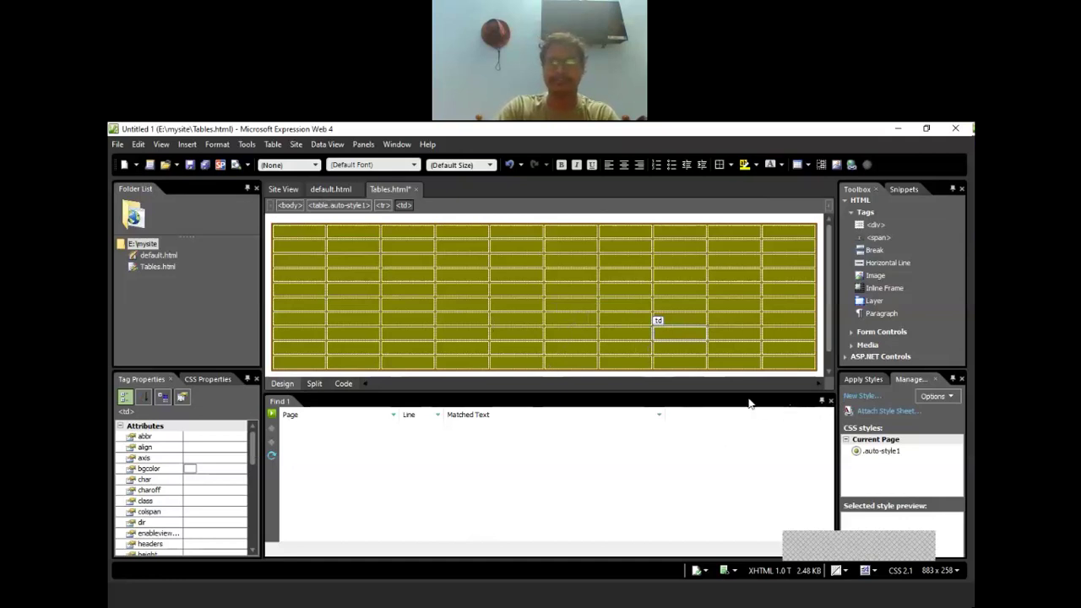
{"action": "left_click_drag", "start_coordinate": [749, 394], "coordinate": [753, 478]}
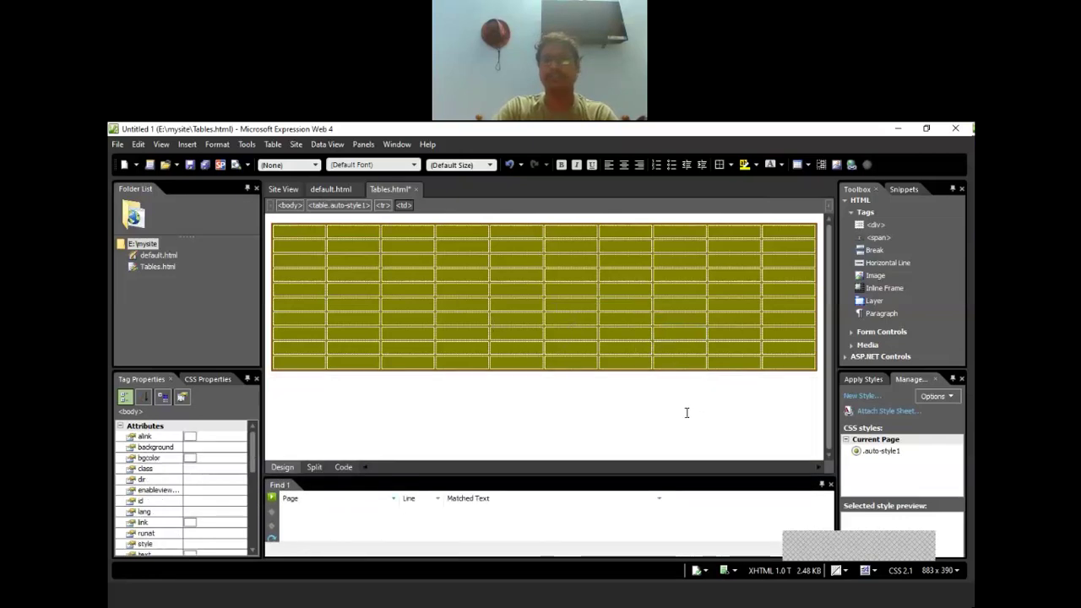
{"action": "left_click", "coordinate": [688, 413]}
{"action": "left_click", "coordinate": [299, 231]}
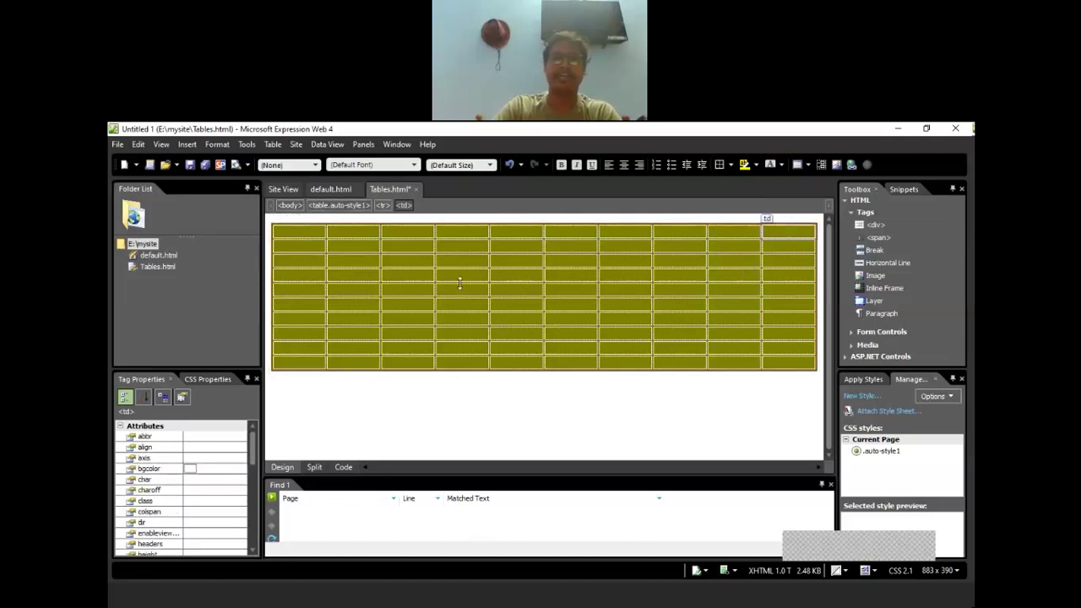
{"action": "left_click", "coordinate": [278, 250]}
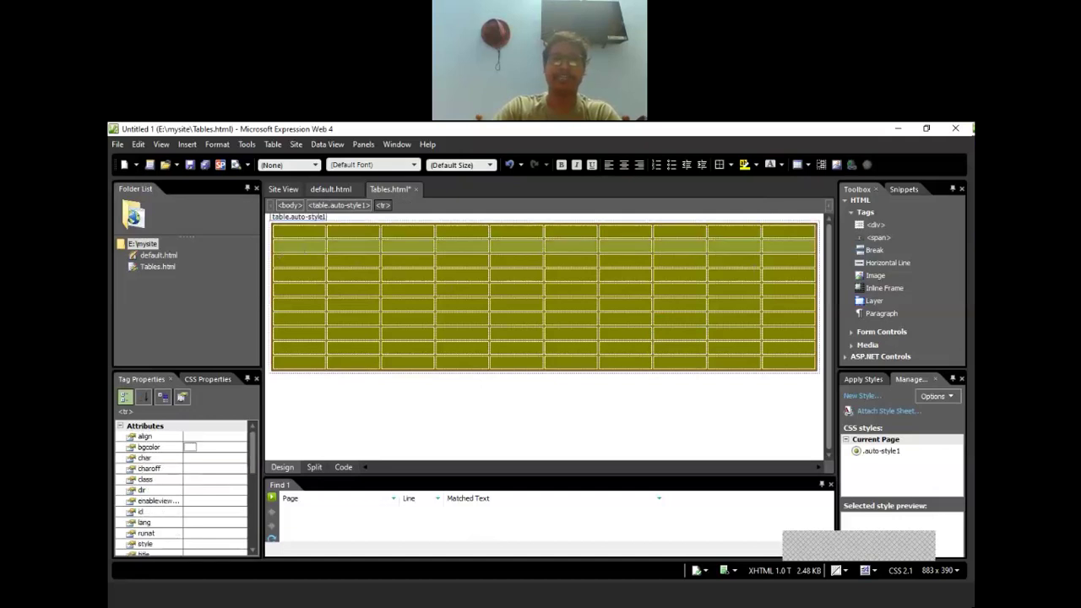
{"action": "left_click", "coordinate": [291, 283]}
{"action": "key", "text": "Down"}
{"action": "key", "text": "Down"}
{"action": "key", "text": "Down"}
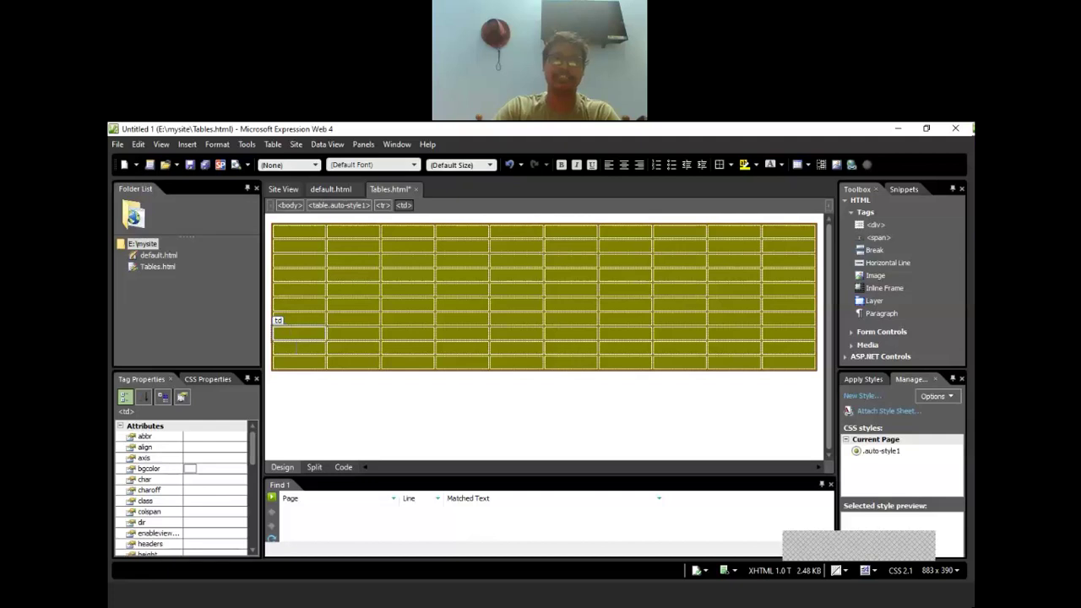
{"action": "left_click", "coordinate": [415, 391]}
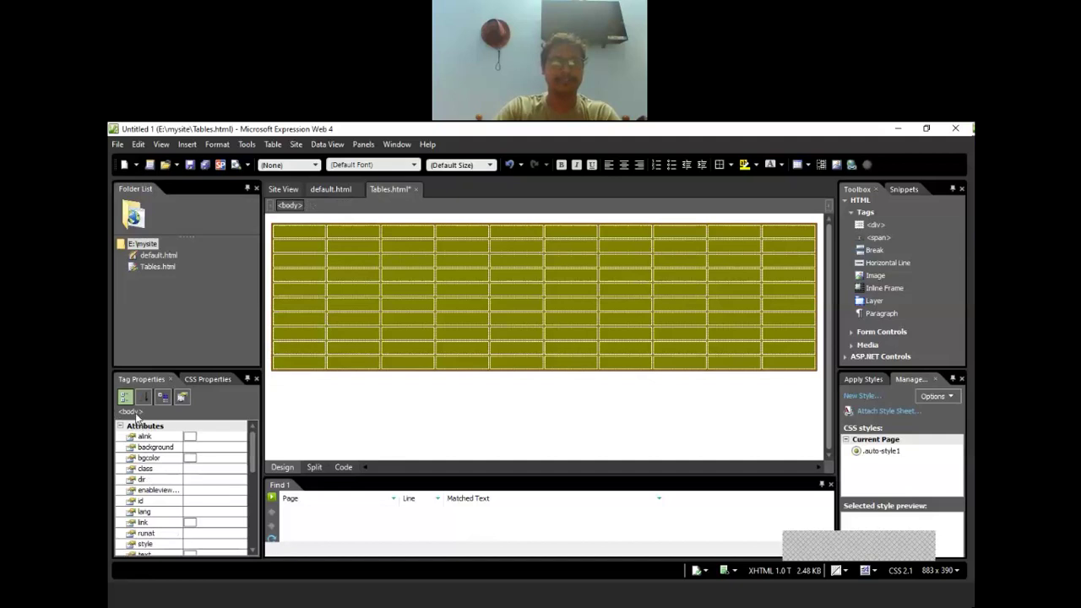
{"action": "left_click", "coordinate": [275, 145]}
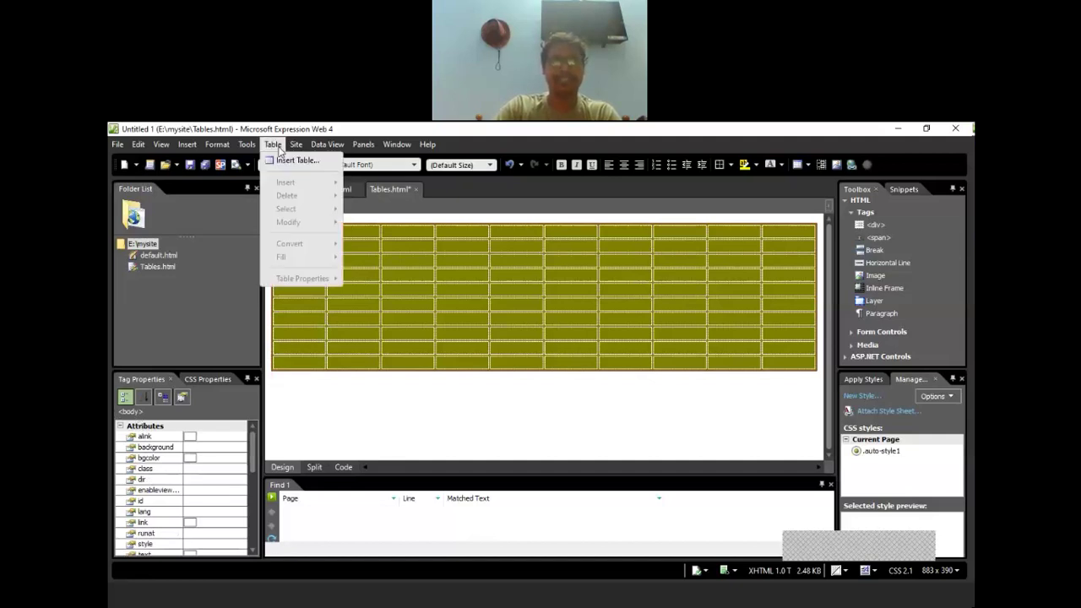
{"action": "left_click", "coordinate": [484, 239]}
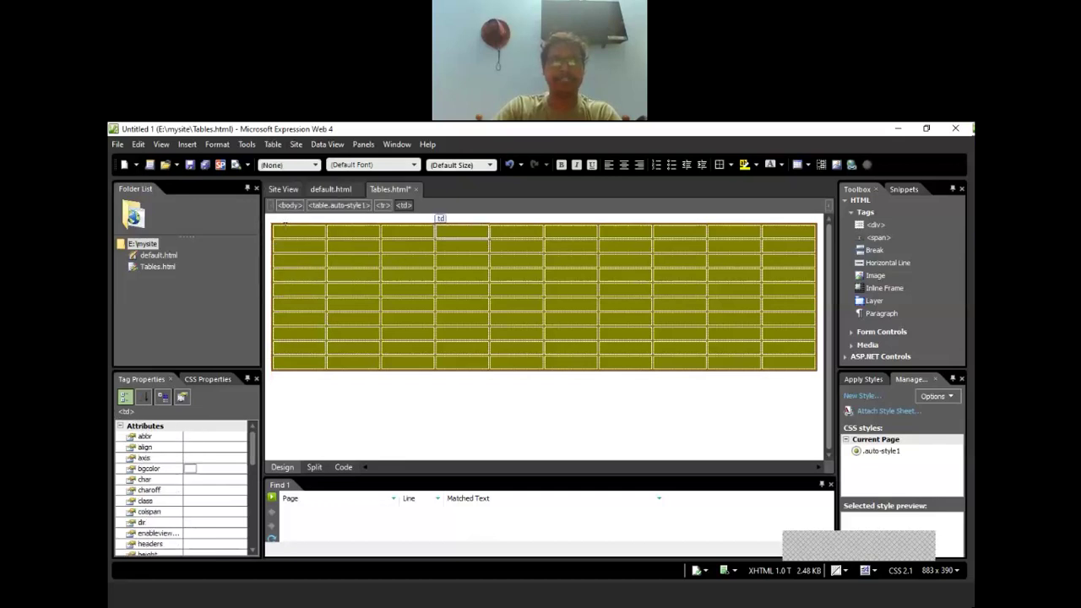
{"action": "left_click", "coordinate": [337, 205]}
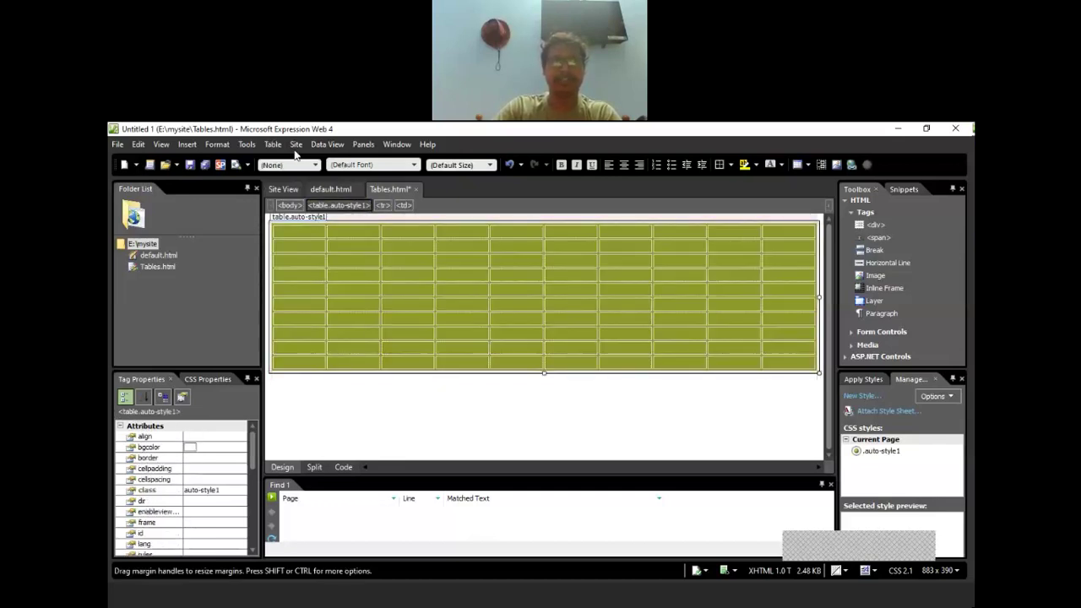
{"action": "left_click", "coordinate": [279, 147]}
{"action": "mouse_move", "coordinate": [303, 282]}
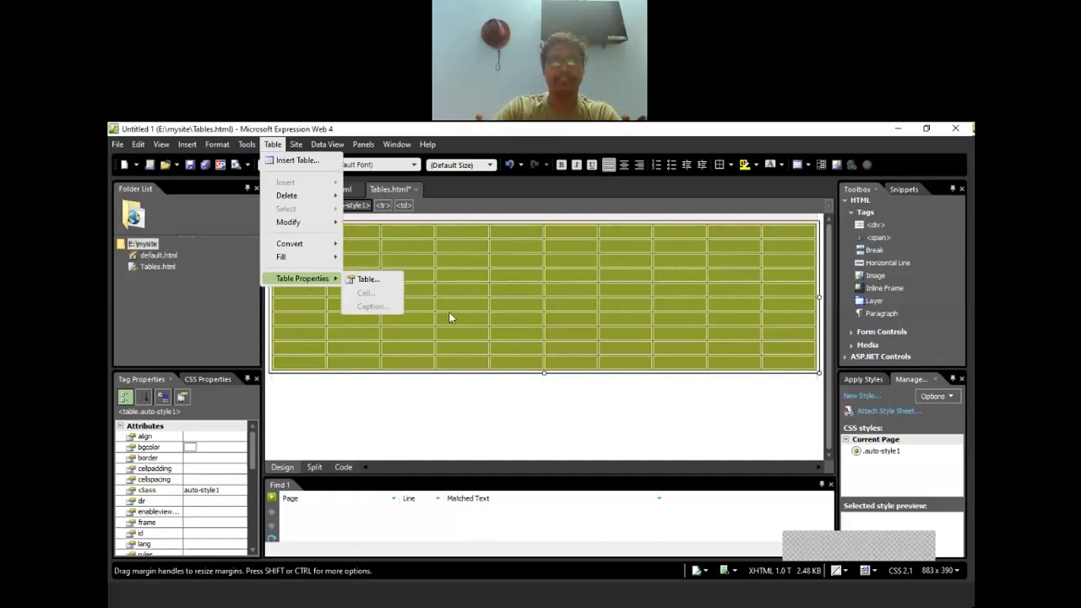
{"action": "left_click", "coordinate": [488, 399]}
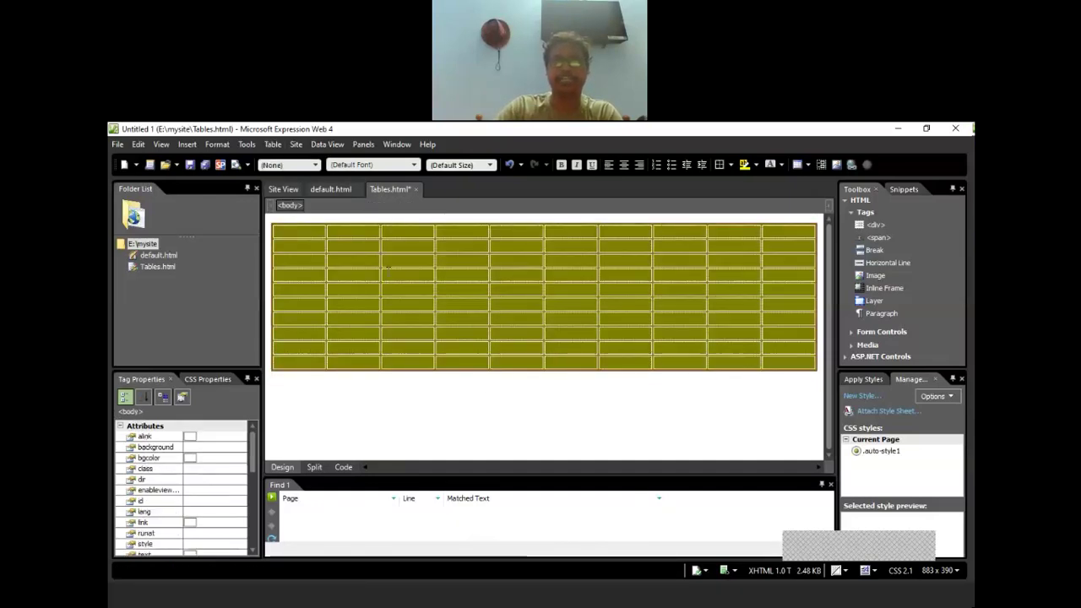
- Select the whole table and, in its Table Properties, set the border size to 3 and the border color to navy (#000080)
{"action": "left_click", "coordinate": [431, 278]}
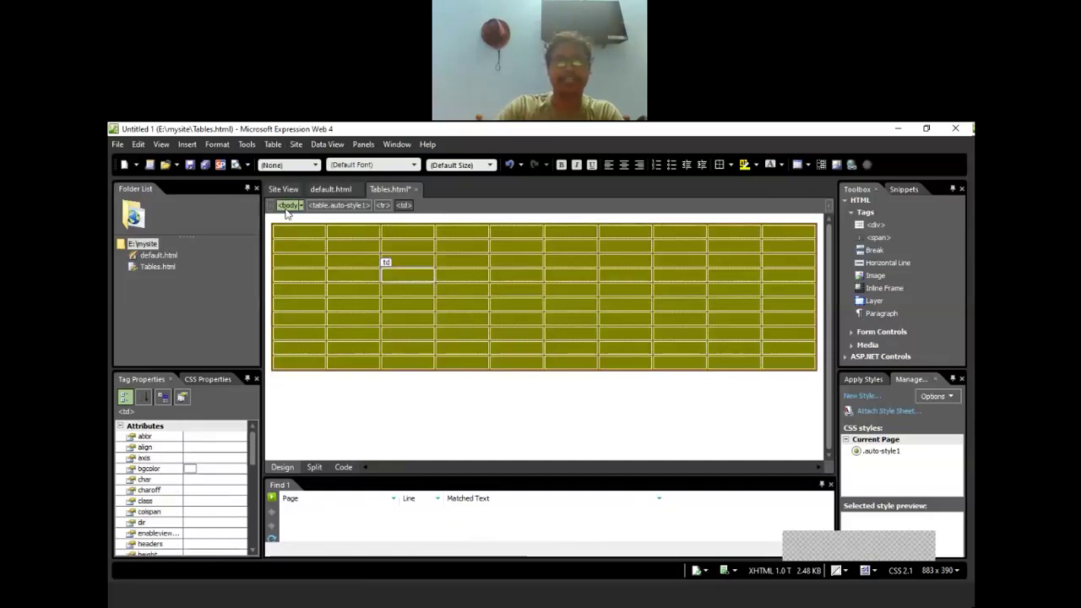
{"action": "left_click", "coordinate": [329, 206]}
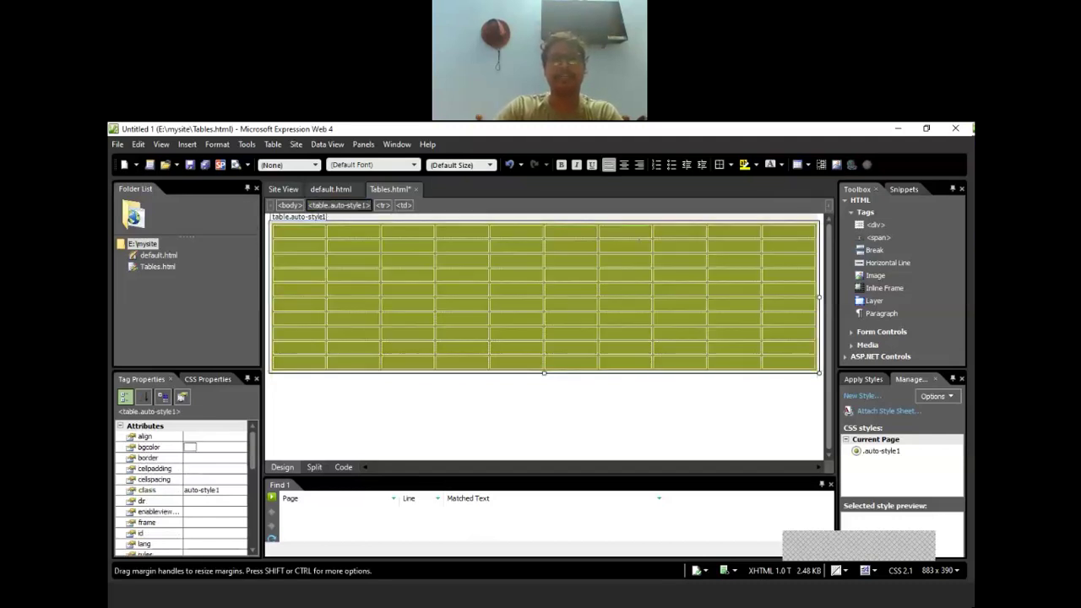
{"action": "left_click", "coordinate": [272, 144]}
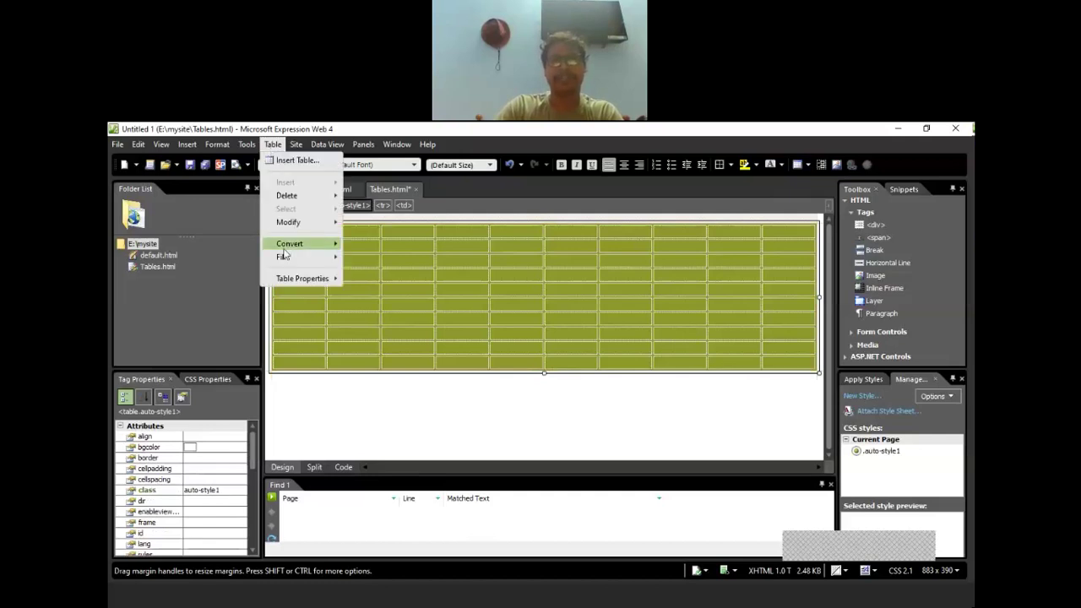
{"action": "mouse_move", "coordinate": [295, 284]}
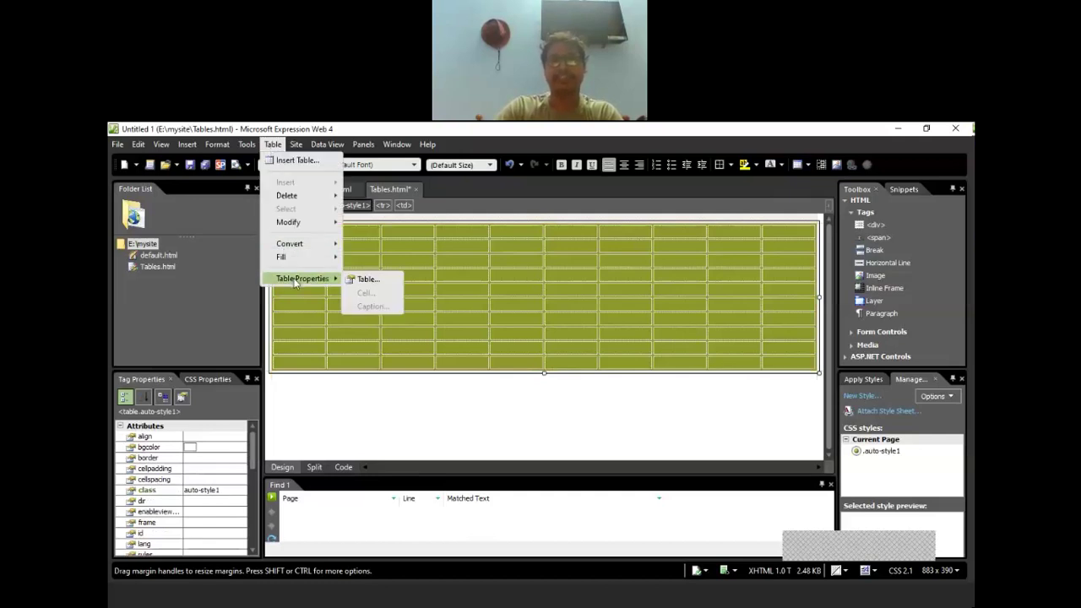
{"action": "left_click", "coordinate": [363, 279]}
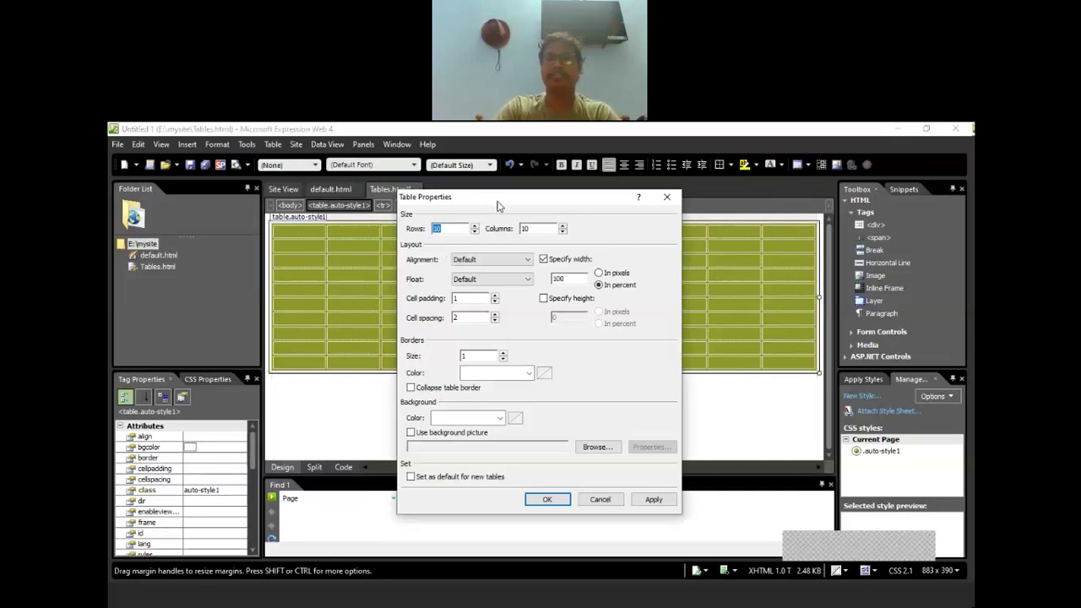
{"action": "left_click_drag", "start_coordinate": [498, 206], "coordinate": [572, 222]}
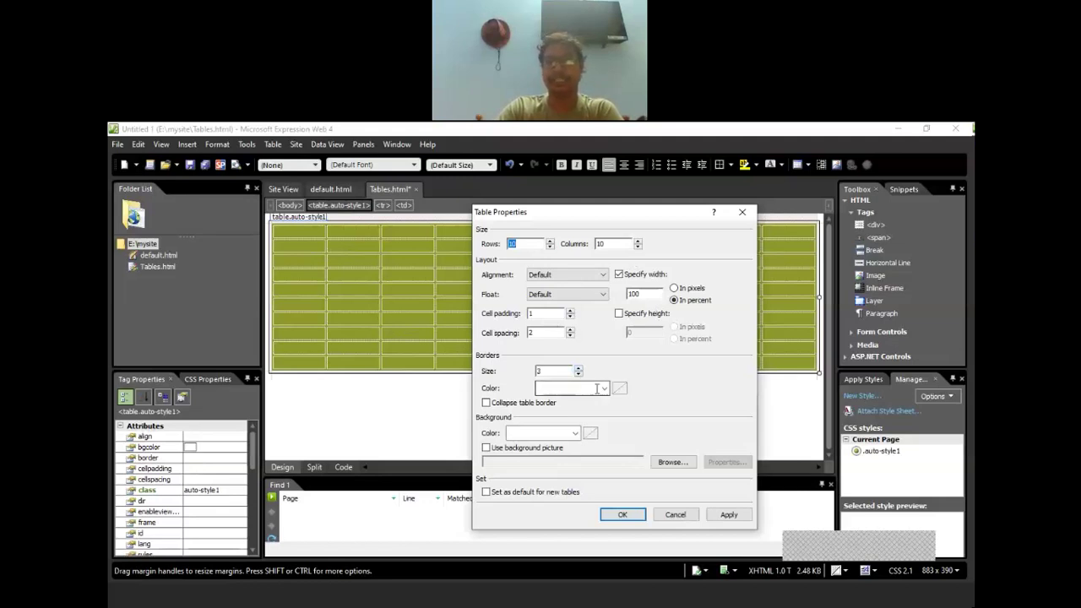
{"action": "left_click", "coordinate": [603, 388]}
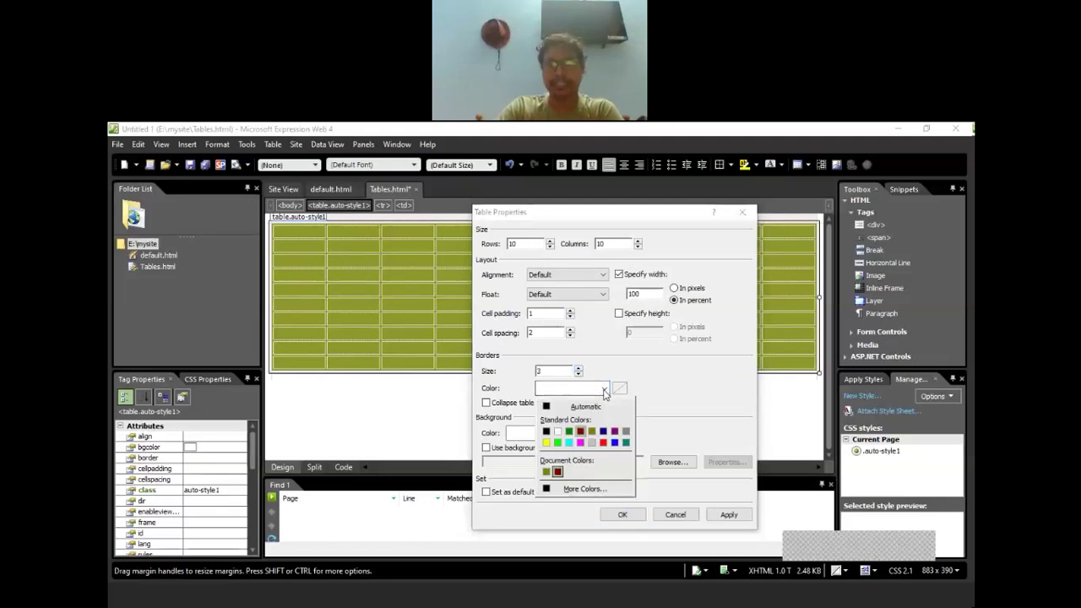
{"action": "left_click", "coordinate": [605, 431]}
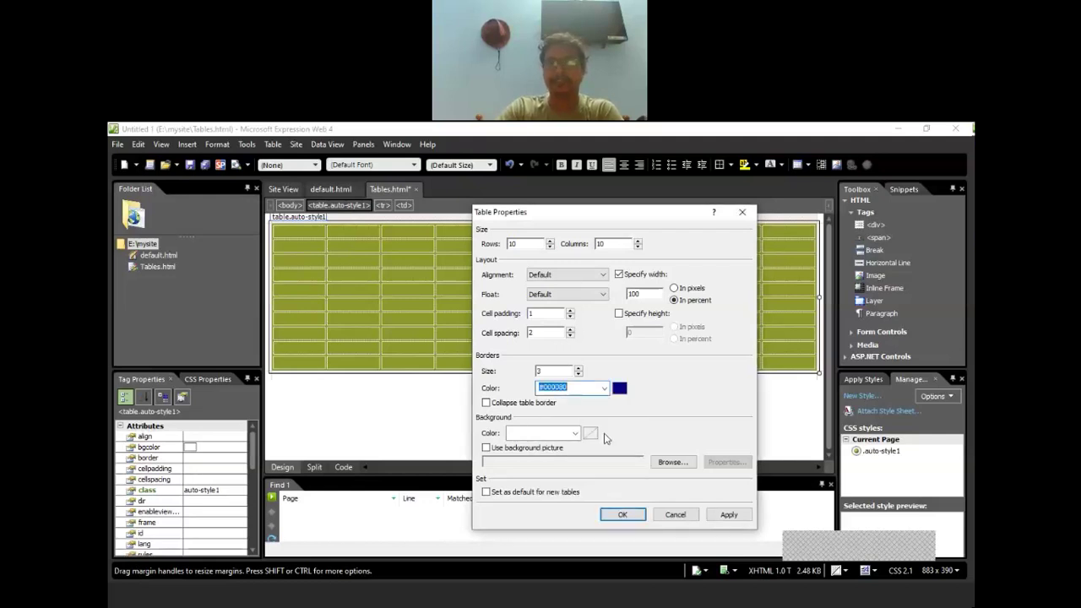
- Set the table's background color to silver (#C0C0C0), apply the table properties and deselect the table
{"action": "left_click", "coordinate": [575, 433]}
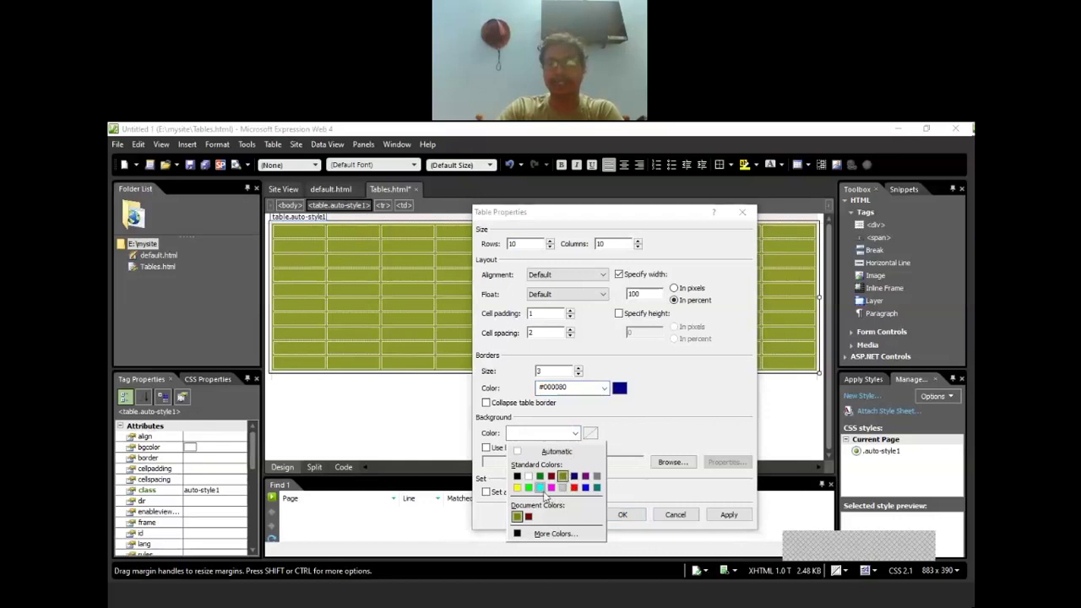
{"action": "left_click", "coordinate": [562, 487]}
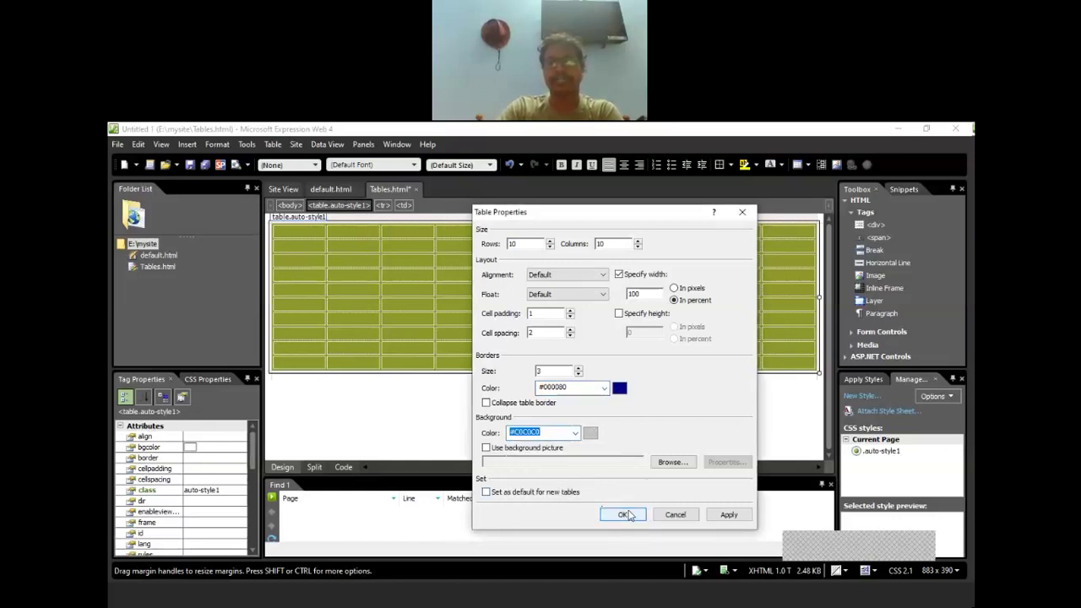
{"action": "left_click", "coordinate": [731, 515]}
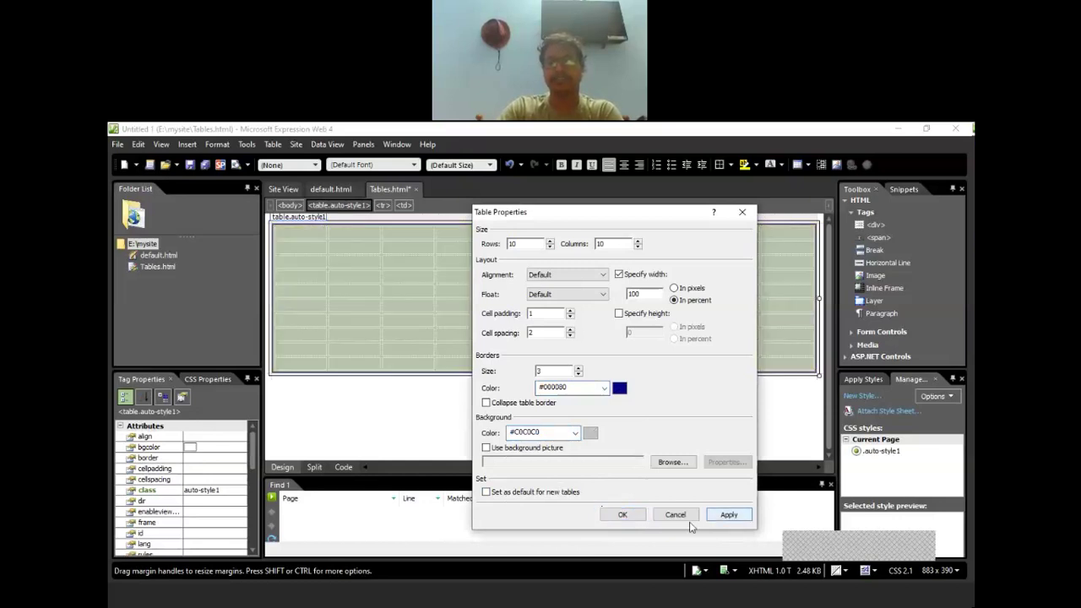
{"action": "left_click", "coordinate": [622, 514]}
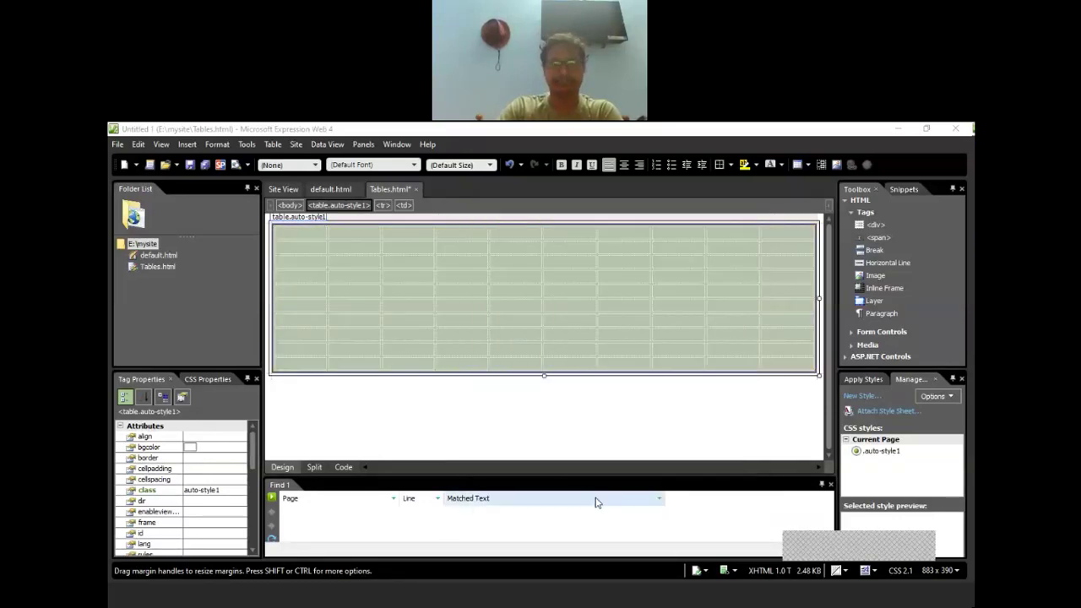
{"action": "left_click", "coordinate": [637, 418]}
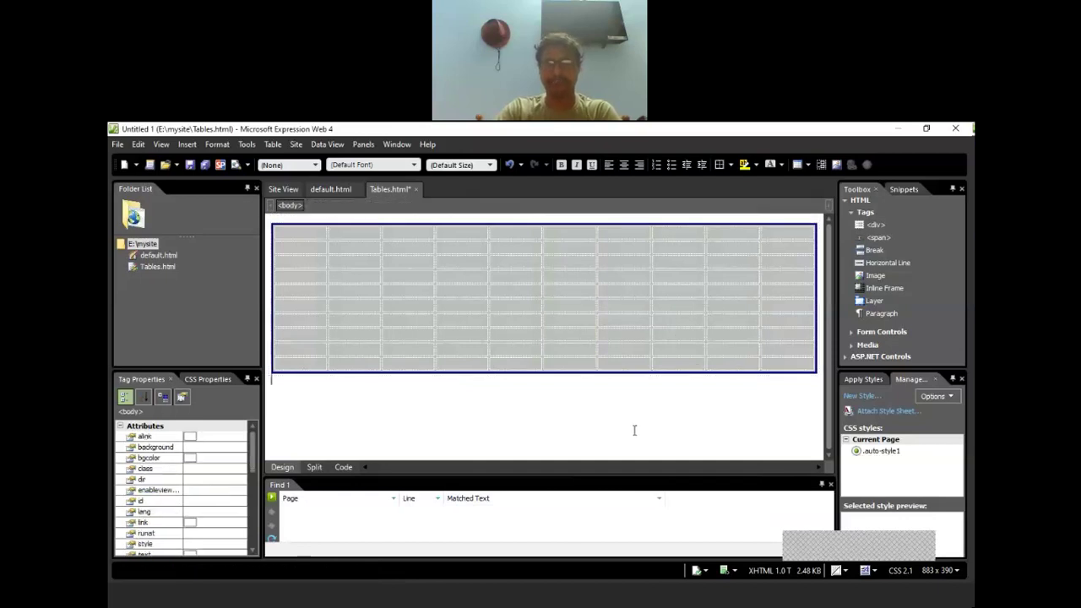
- Enter the headings SN and STUDENT'S NAME in the first two cells of the table's first row
{"action": "left_click", "coordinate": [310, 235]}
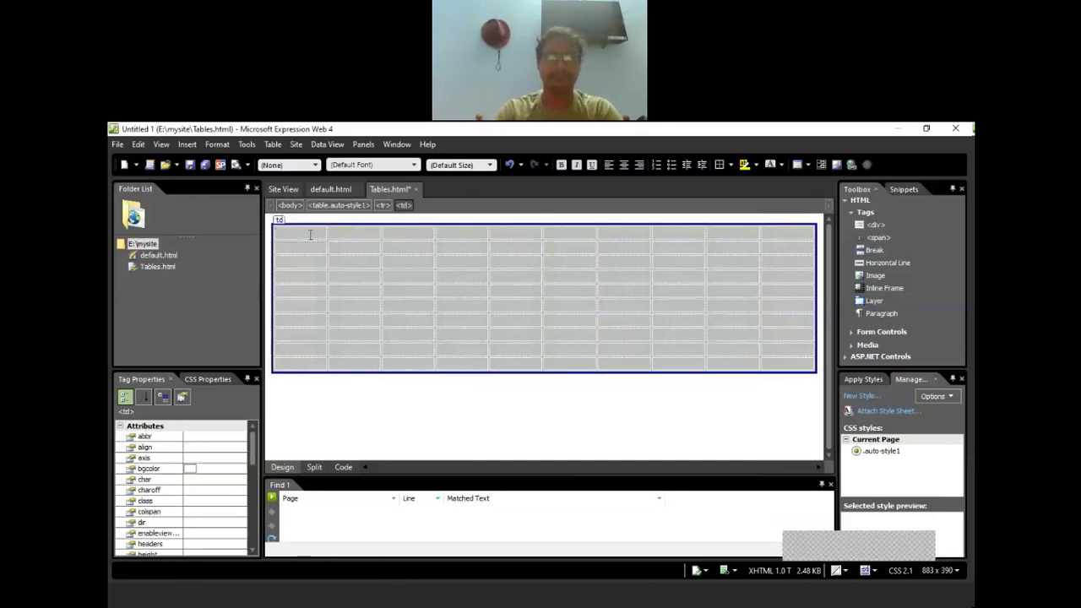
{"action": "type", "text": "sn"}
{"action": "key", "text": "BackSpace"}
{"action": "key", "text": "BackSpace"}
{"action": "type", "text": "SN"}
{"action": "key", "text": "Tab"}
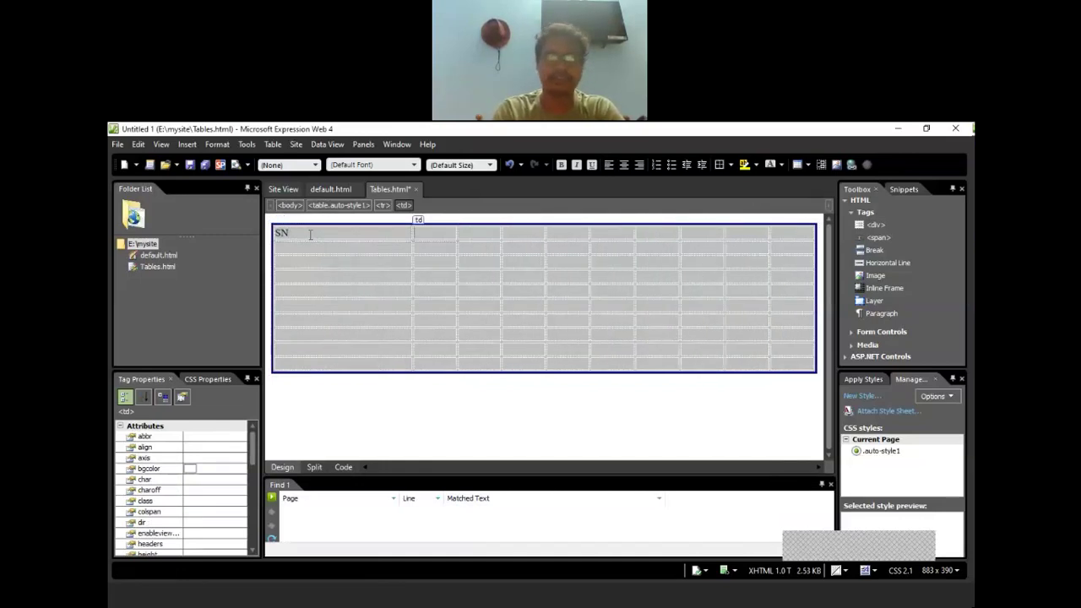
{"action": "type", "text": "STUDENT"}
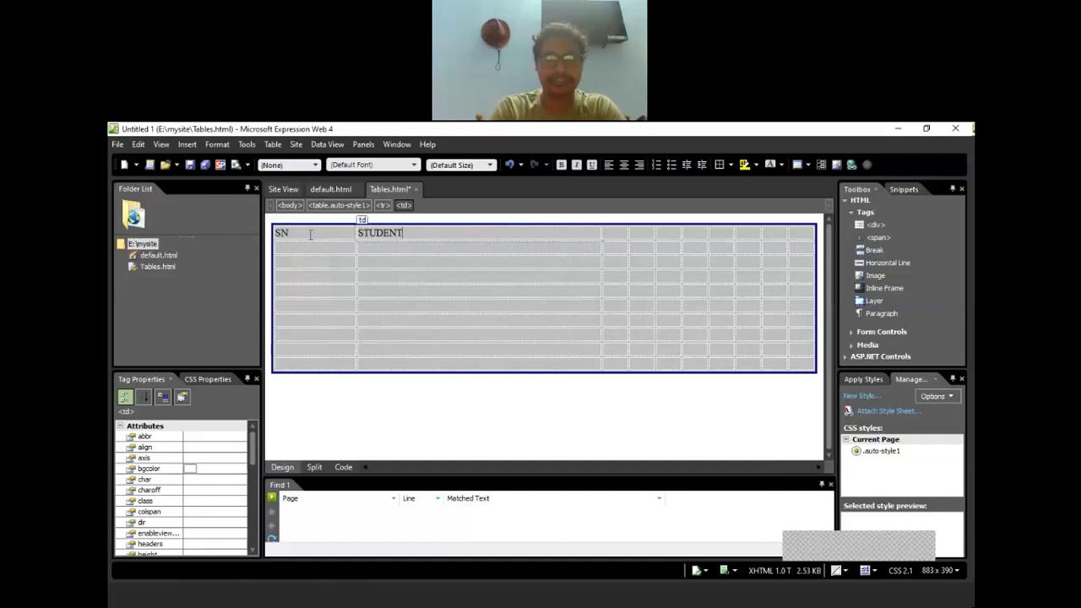
{"action": "type", "text": "'S NAME"}
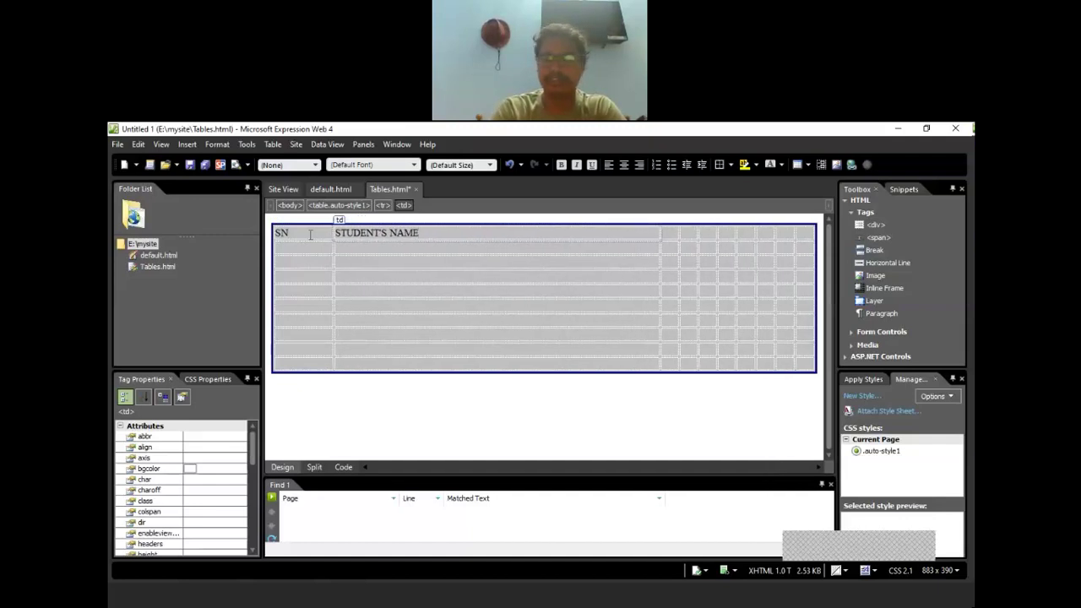
- Enter the heading FATHER'S NAME in the third cell of the table's first row
{"action": "key", "text": "Tab"}
{"action": "type", "text": "fATHER"}
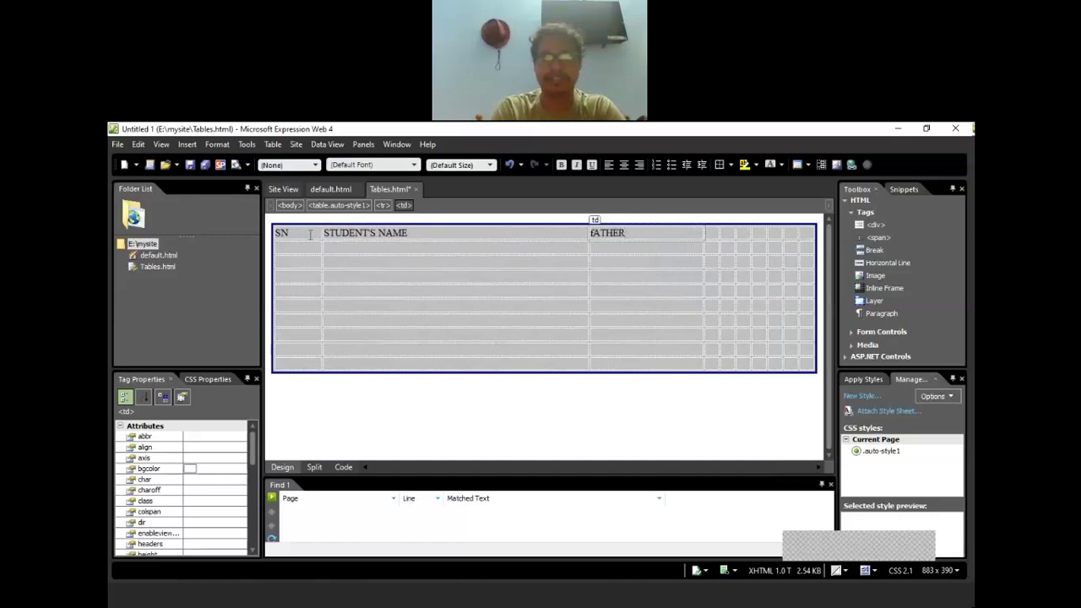
{"action": "key", "text": "BackSpace"}
{"action": "key", "text": "BackSpace"}
{"action": "key", "text": "BackSpace"}
{"action": "key", "text": "BackSpace"}
{"action": "key", "text": "BackSpace"}
{"action": "key", "text": "BackSpace"}
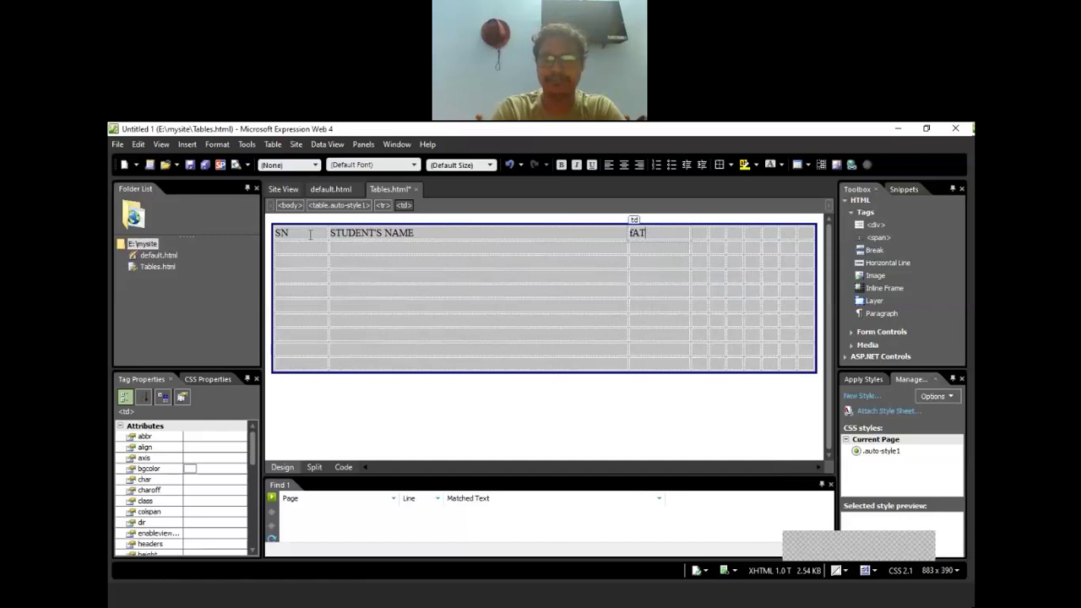
{"action": "type", "text": "FATHER"}
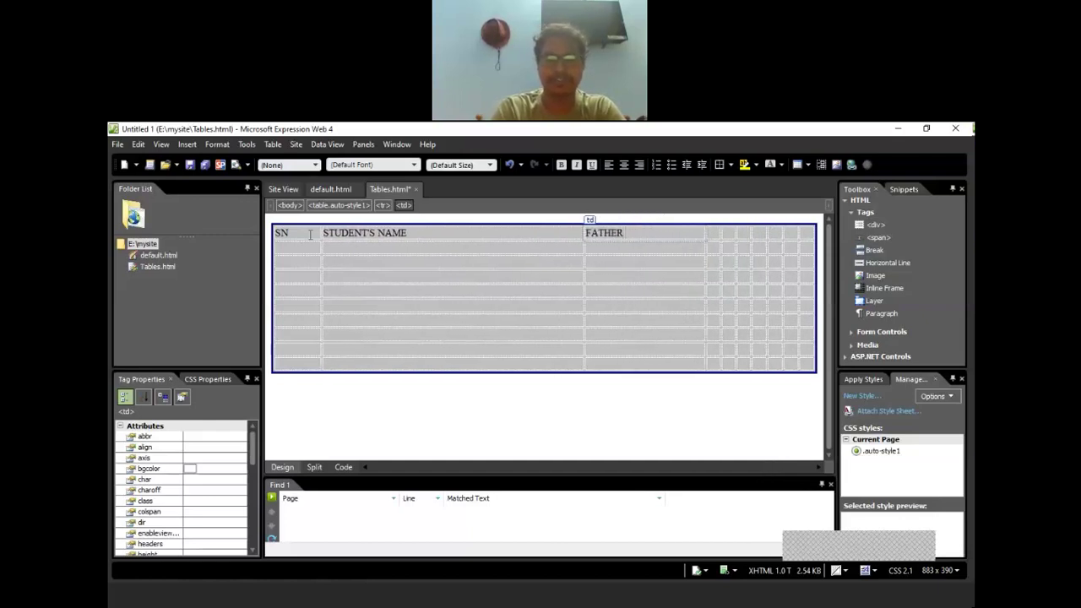
{"action": "type", "text": " 'S NAME"}
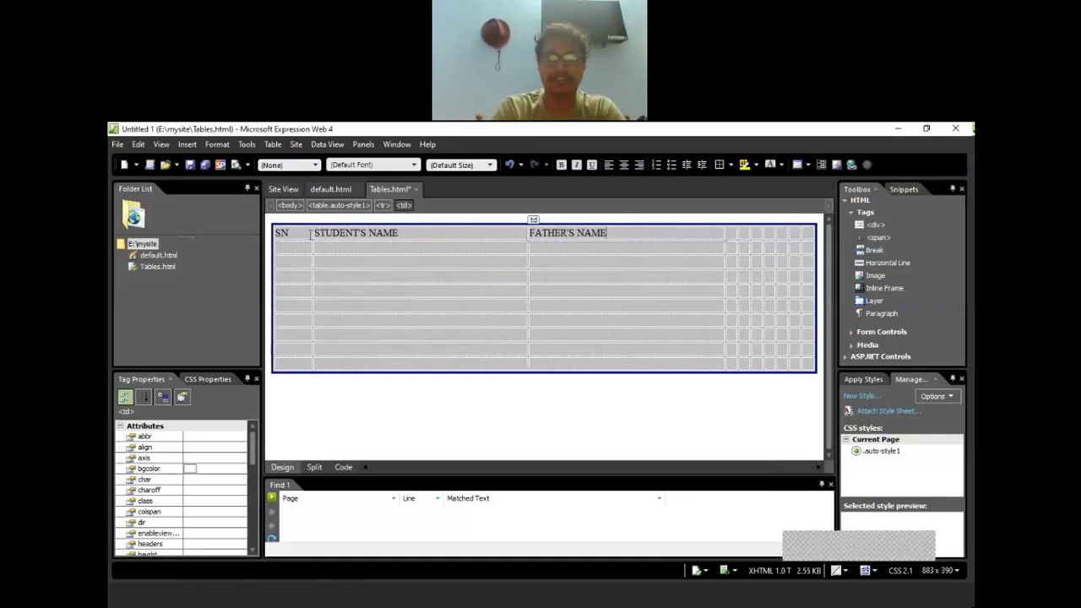
- Enter the heading ROLL NUMBER in the fourth cell of the table's first row
{"action": "key", "text": "Tab"}
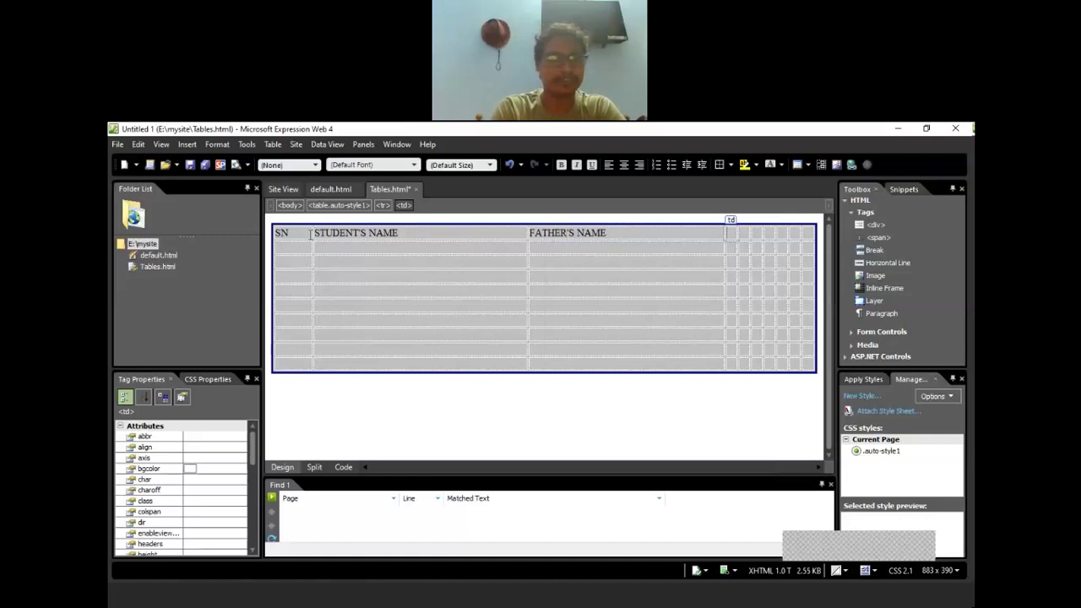
{"action": "type", "text": "ROLL "}
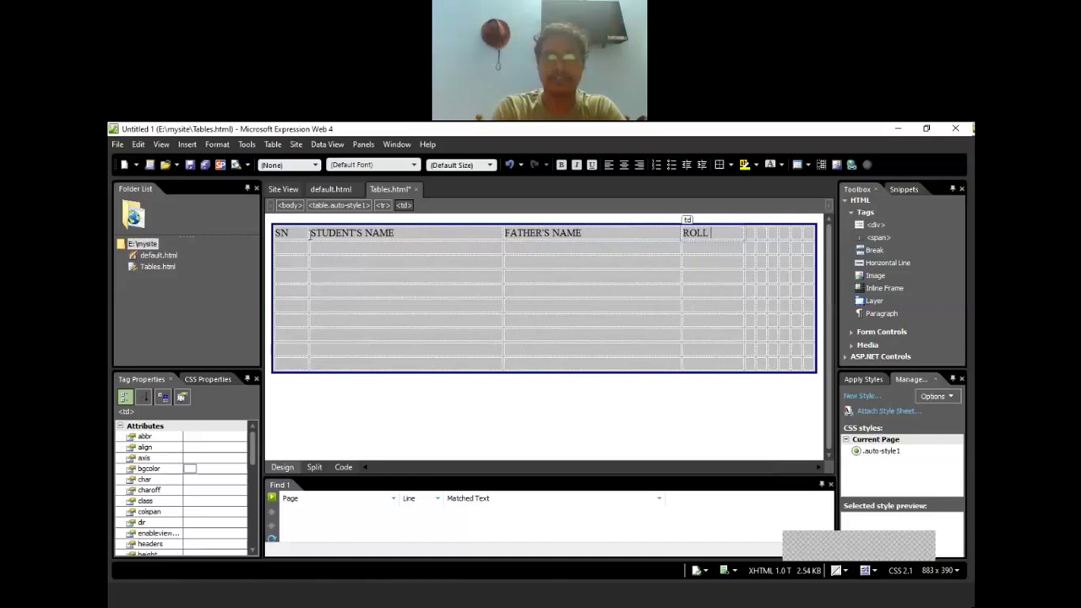
{"action": "type", "text": "NUMBRER"}
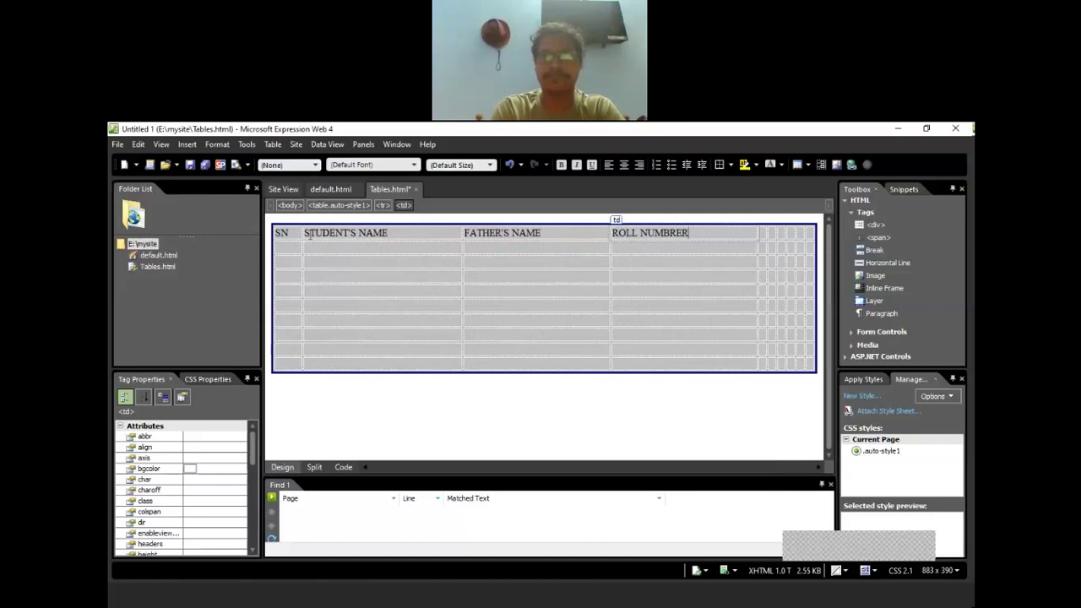
{"action": "key", "text": "BackSpace"}
{"action": "key", "text": "BackSpace"}
{"action": "key", "text": "BackSpace"}
{"action": "type", "text": "ER"}
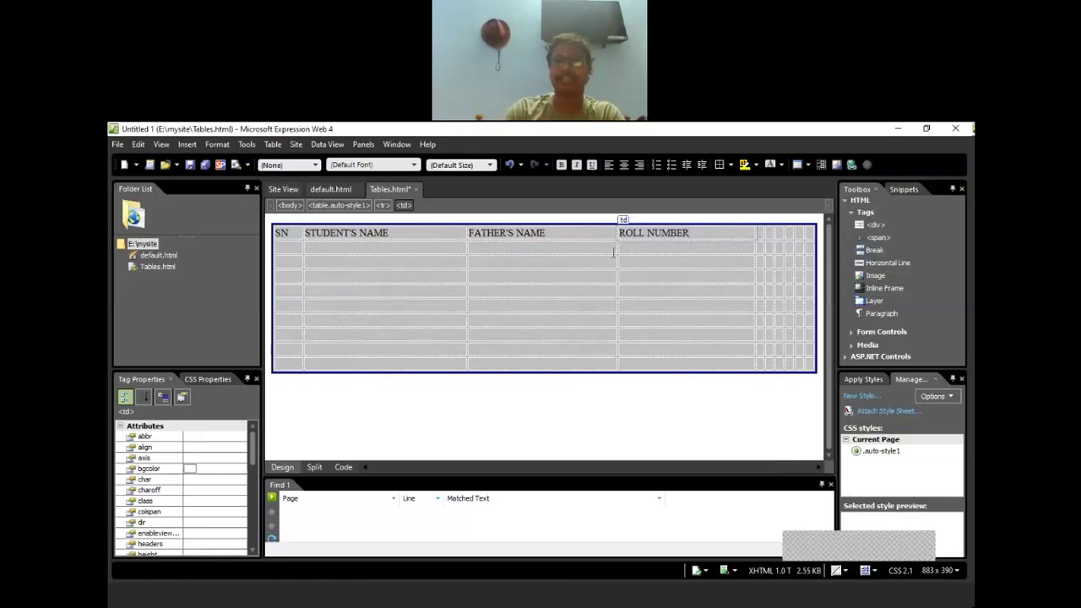
- Narrow the table columns to about 42 px for SN, 182 px for STUDENT'S NAME, 160 px for FATHER'S NAME and 169 px for ROLL NUMBER
{"action": "left_click_drag", "start_coordinate": [614, 251], "coordinate": [571, 251]}
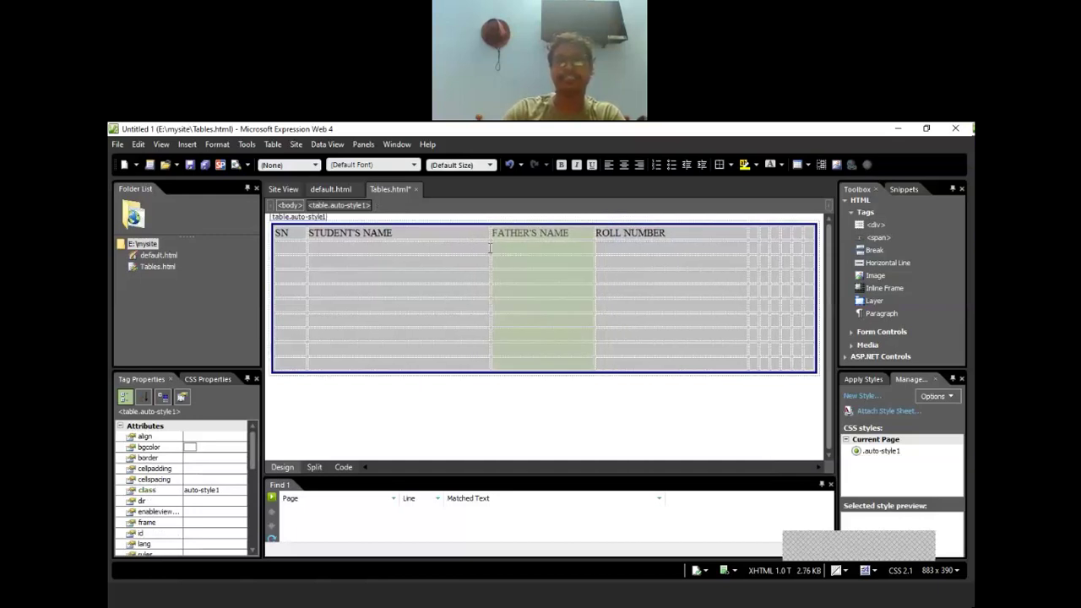
{"action": "left_click_drag", "start_coordinate": [494, 248], "coordinate": [435, 248]}
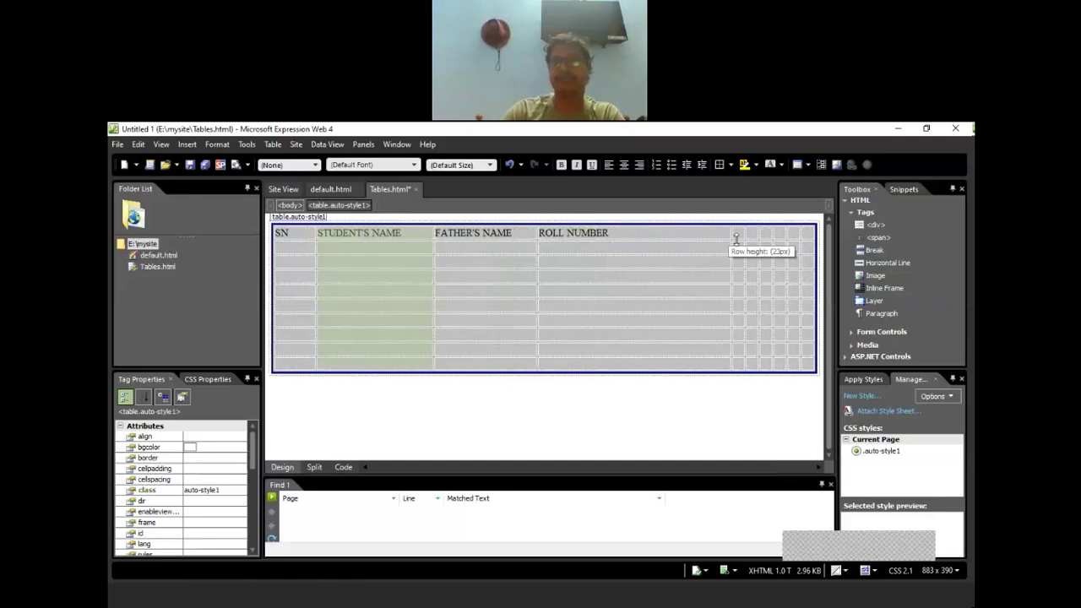
{"action": "left_click_drag", "start_coordinate": [735, 239], "coordinate": [676, 250]}
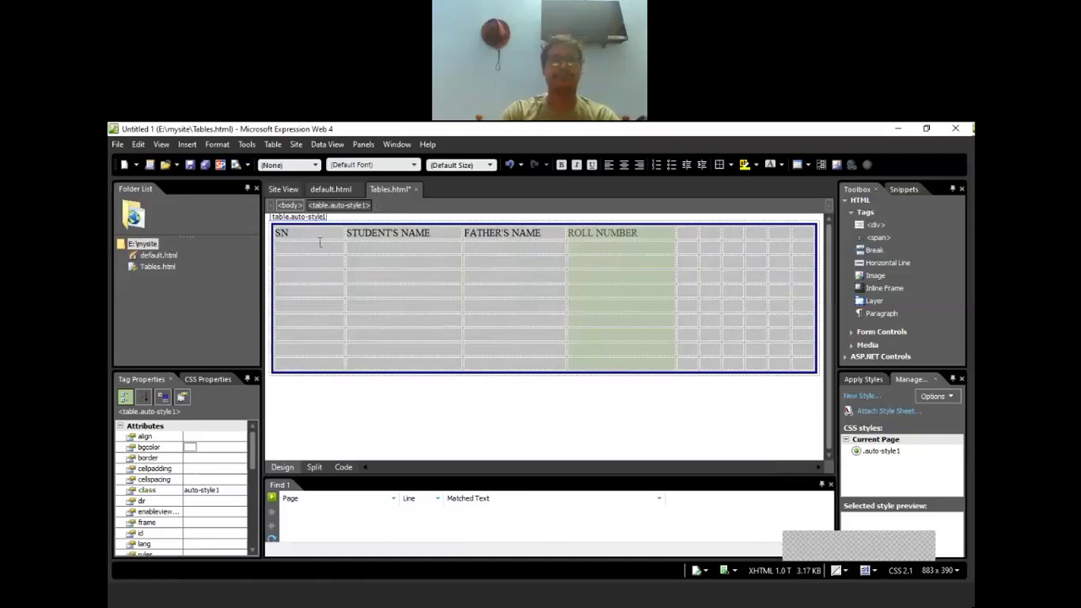
{"action": "left_click_drag", "start_coordinate": [342, 247], "coordinate": [301, 291]}
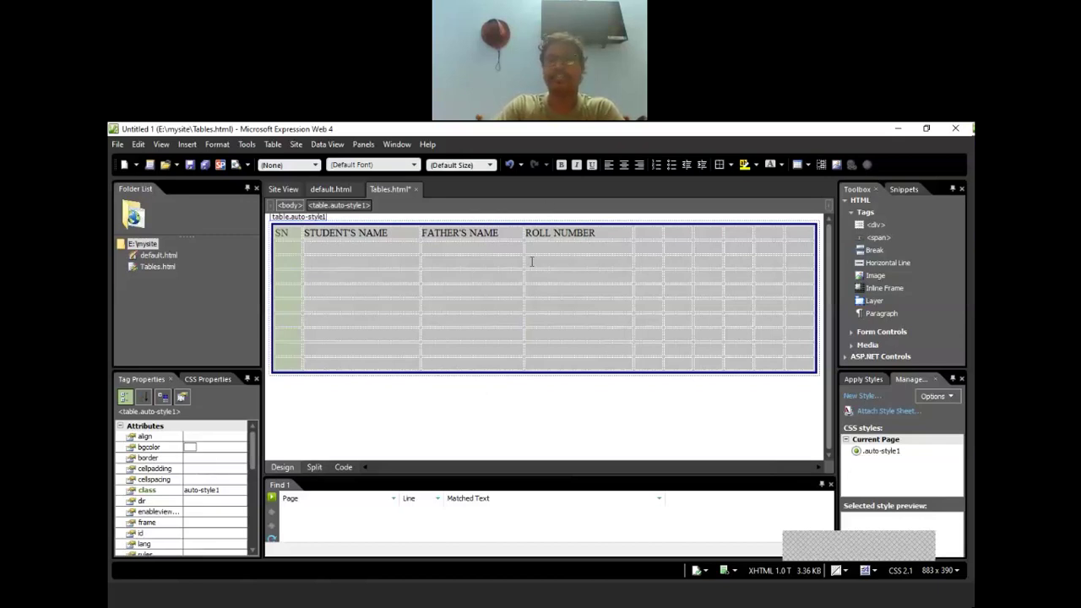
- Place the cursor in the cell below STUDENT'S NAME, show the page in Split view and close the Find results
{"action": "left_click", "coordinate": [420, 248]}
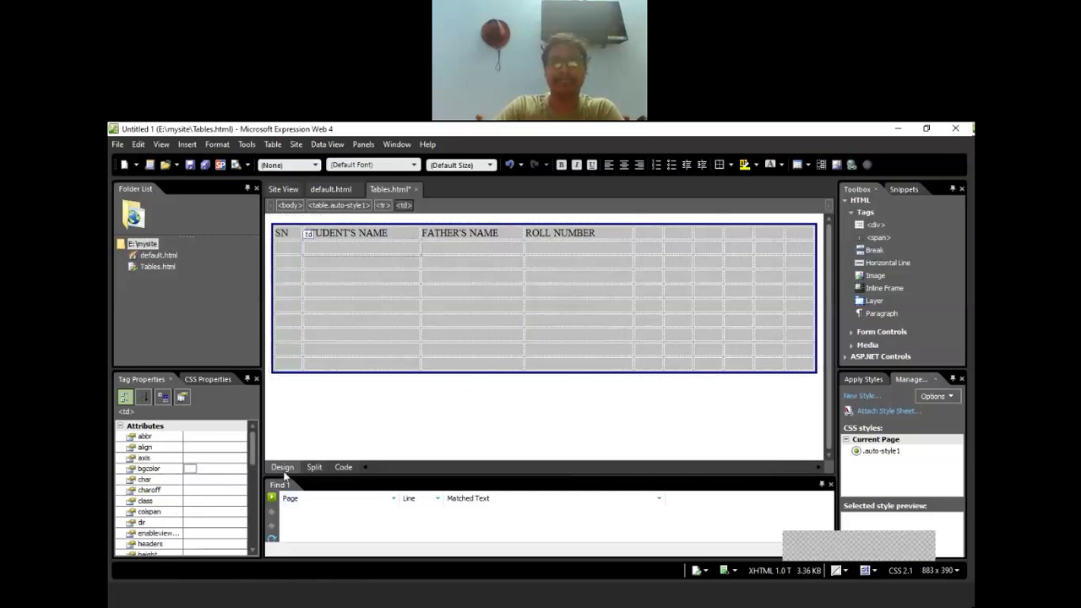
{"action": "left_click", "coordinate": [316, 469]}
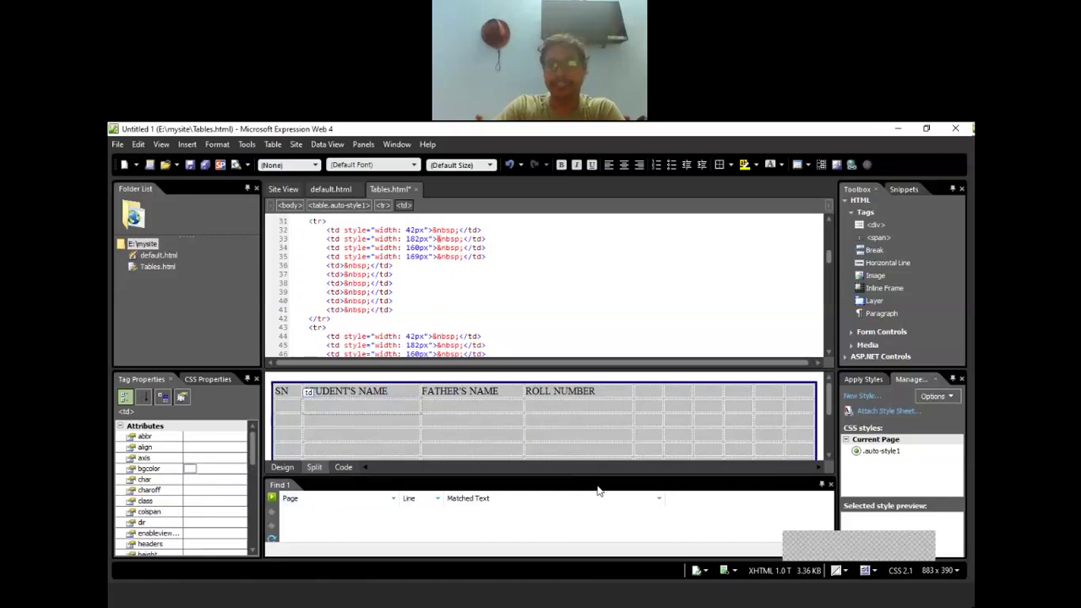
{"action": "left_click", "coordinate": [830, 486]}
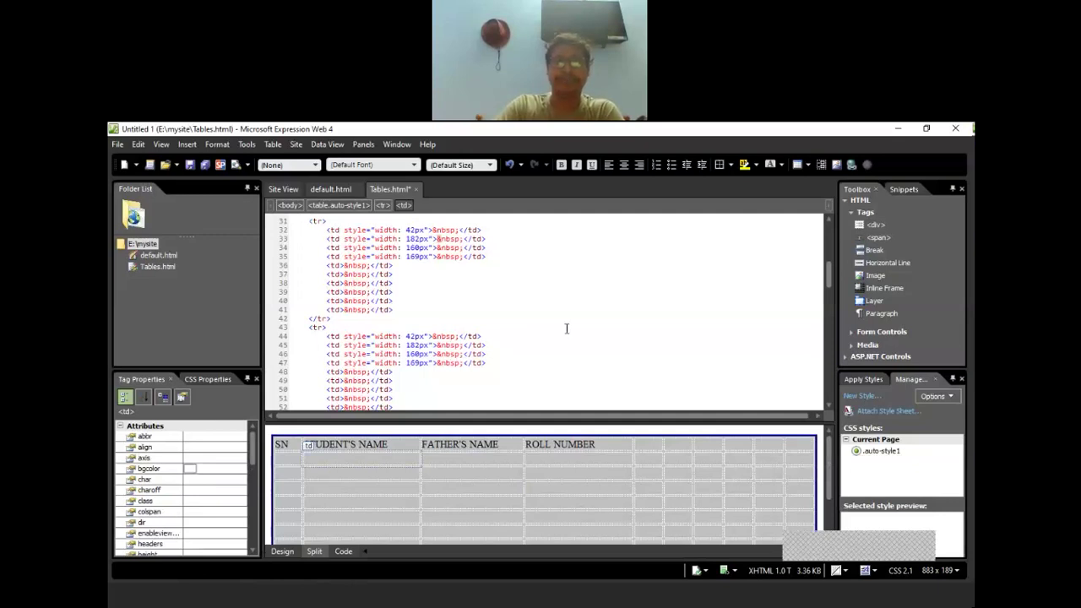
- Examine the width code of the table cells and select the whole STUDENT'S NAME column to see its matching code
{"action": "scroll", "coordinate": [482, 338], "scroll_direction": "up", "scroll_amount": 2}
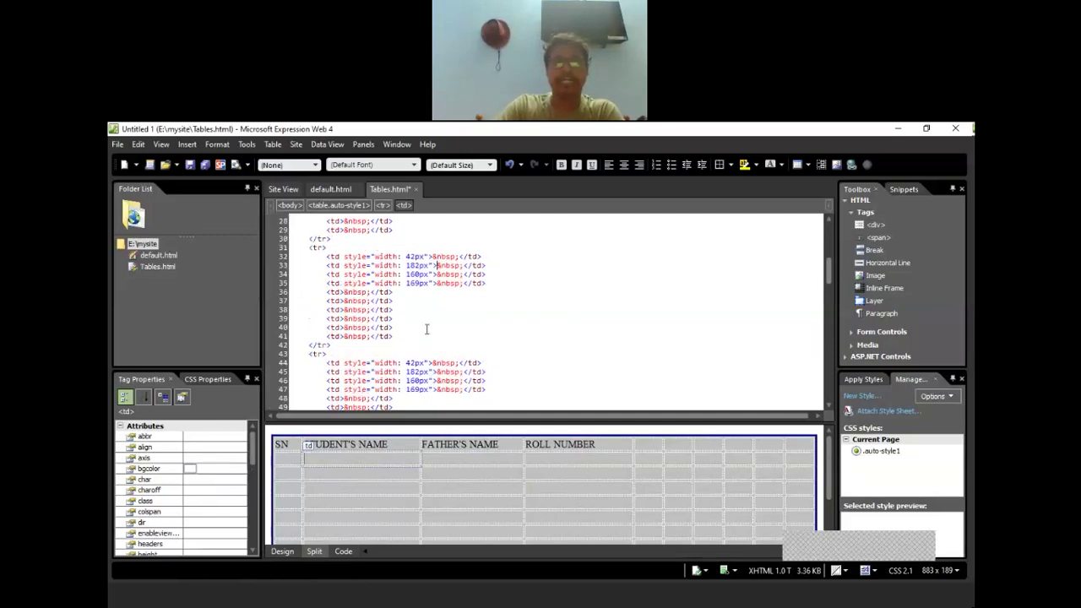
{"action": "left_click", "coordinate": [436, 291]}
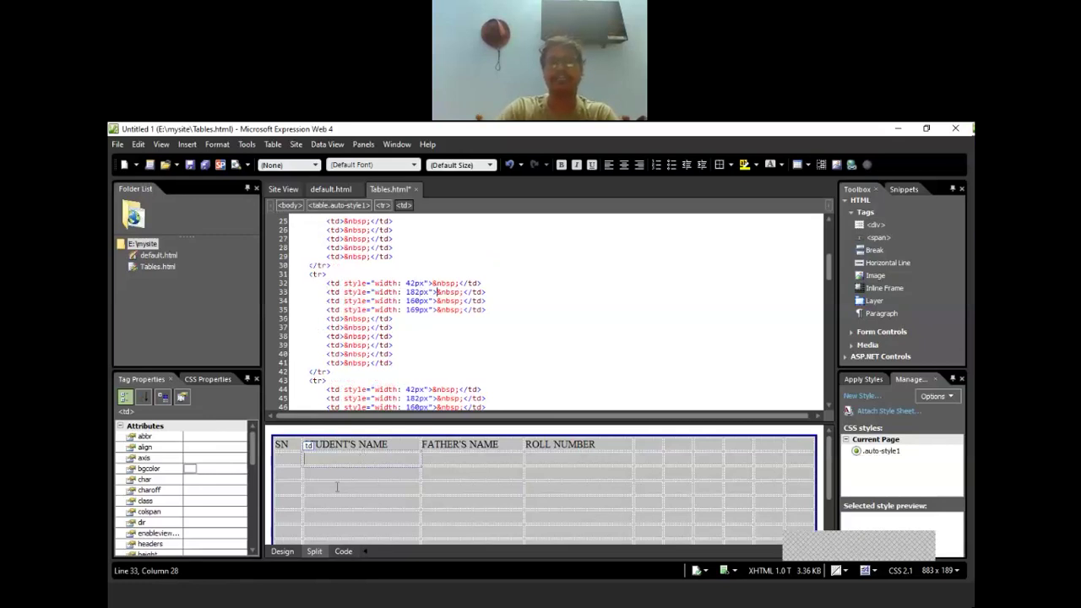
{"action": "left_click", "coordinate": [353, 444]}
{"action": "left_click", "coordinate": [380, 432]}
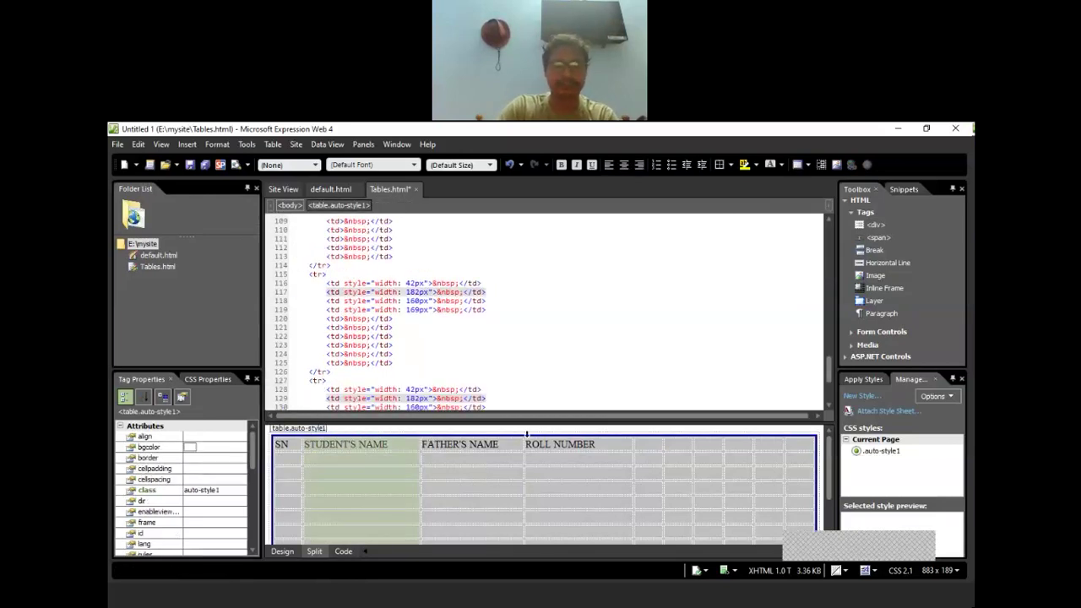
- Extend the column selection through FATHER'S NAME and ROLL NUMBER and examine the matching cell width code
{"action": "left_click", "coordinate": [545, 433], "text": "shift"}
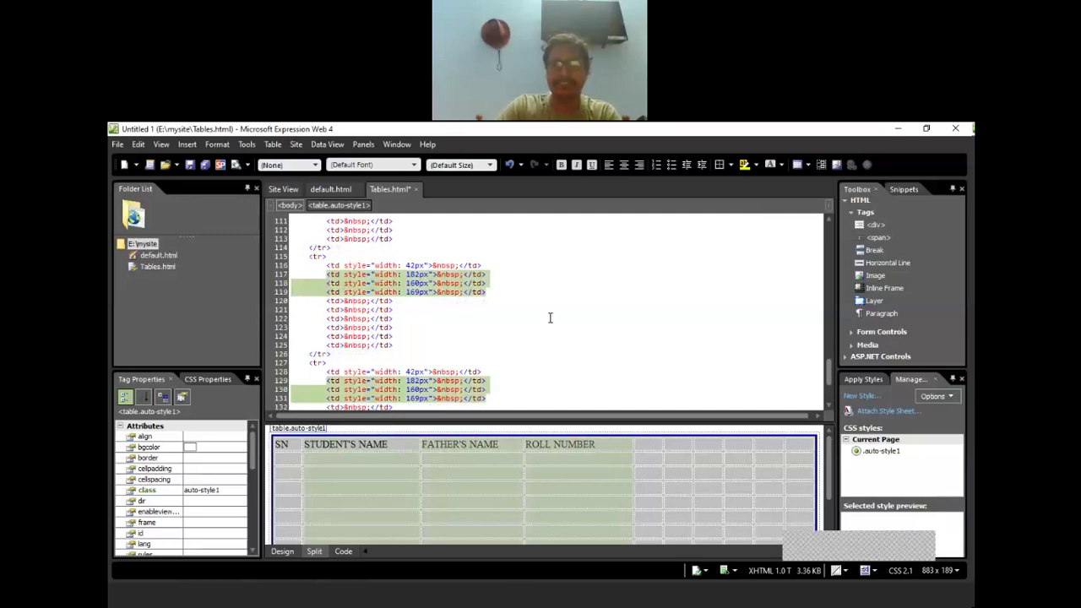
{"action": "scroll", "coordinate": [549, 317], "scroll_direction": "down", "scroll_amount": 2}
{"action": "scroll", "coordinate": [549, 318], "scroll_direction": "up", "scroll_amount": 1}
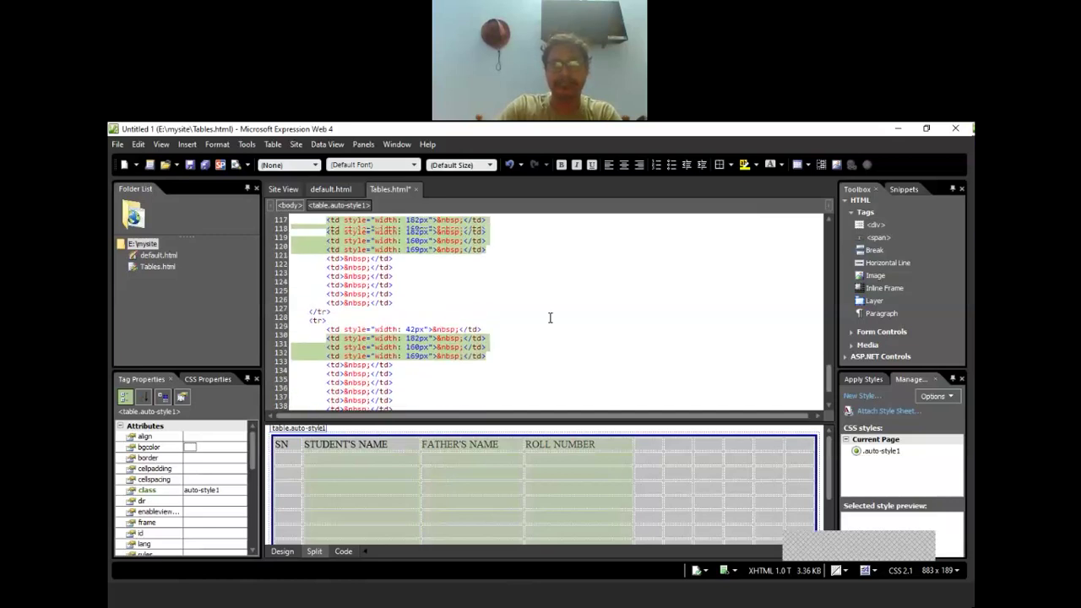
{"action": "scroll", "coordinate": [549, 318], "scroll_direction": "up", "scroll_amount": 10}
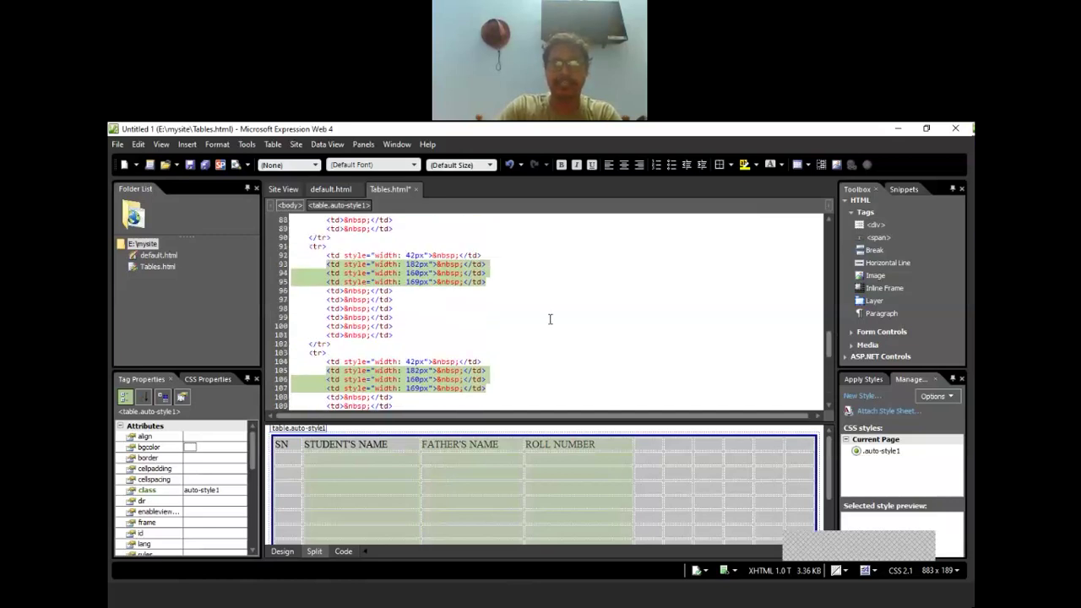
{"action": "scroll", "coordinate": [549, 318], "scroll_direction": "down", "scroll_amount": 6}
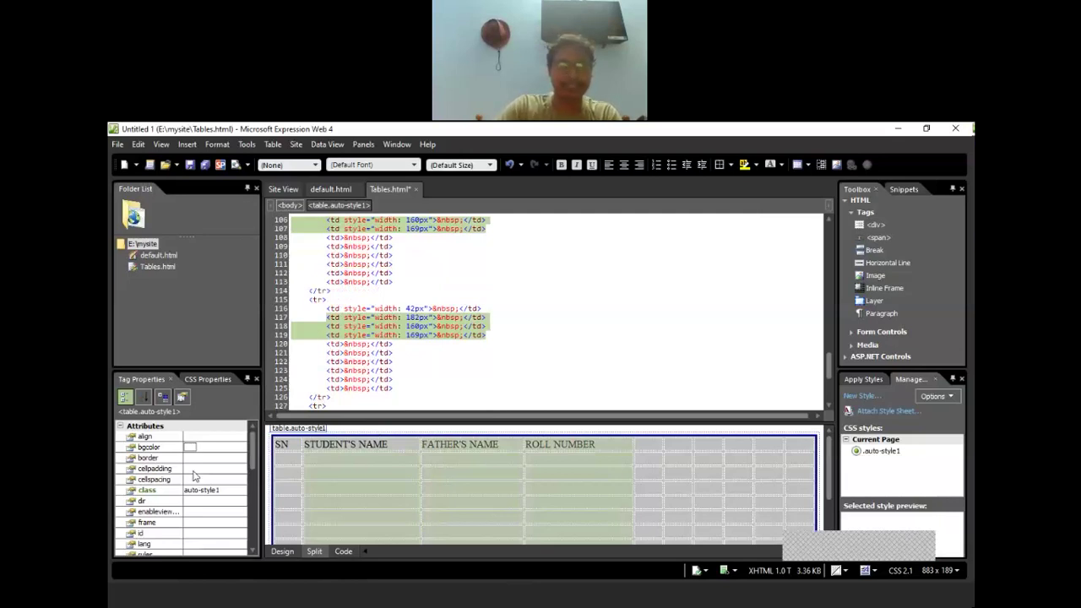
- Set the table's width attribute to 160 with the STUDENT'S NAME, FATHER'S NAME and ROLL NUMBER columns selected
{"action": "left_click_drag", "start_coordinate": [251, 458], "coordinate": [268, 429]}
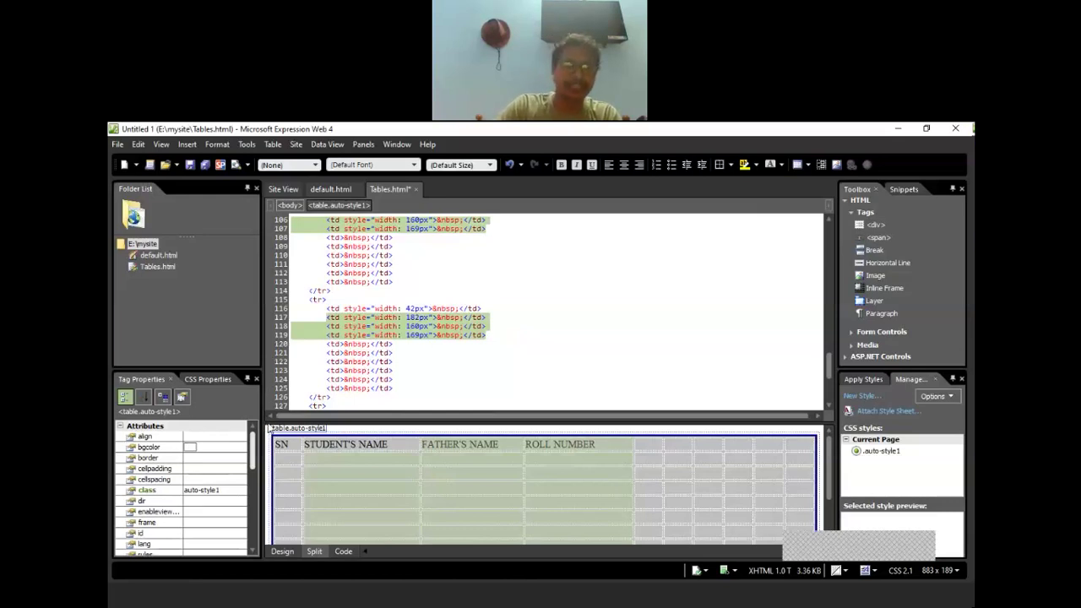
{"action": "scroll", "coordinate": [271, 461], "scroll_direction": "down", "scroll_amount": 2}
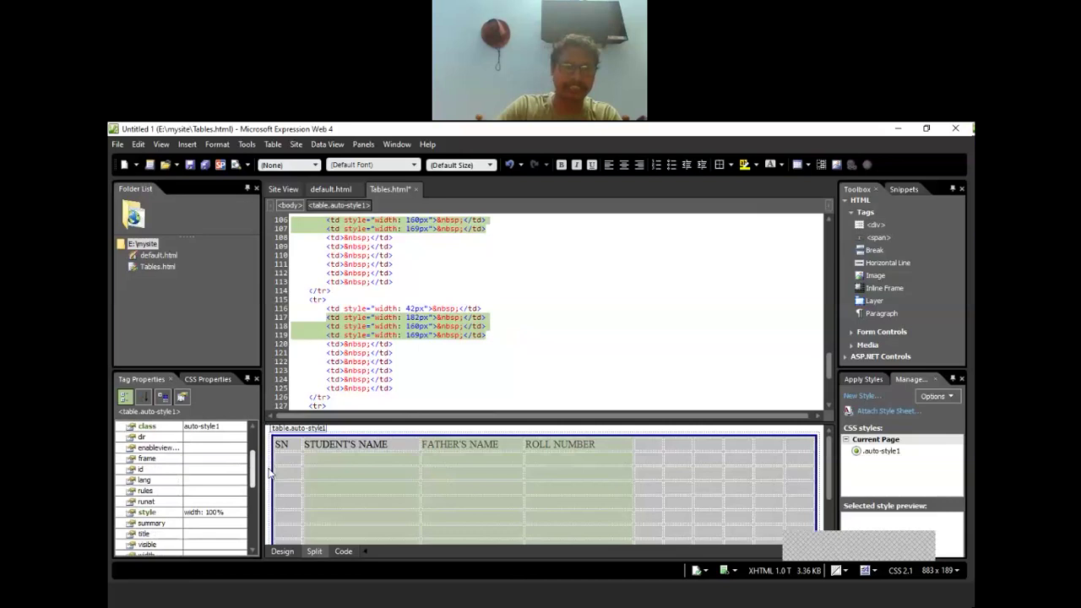
{"action": "scroll", "coordinate": [271, 473], "scroll_direction": "down", "scroll_amount": 1}
{"action": "scroll", "coordinate": [272, 481], "scroll_direction": "down", "scroll_amount": 1}
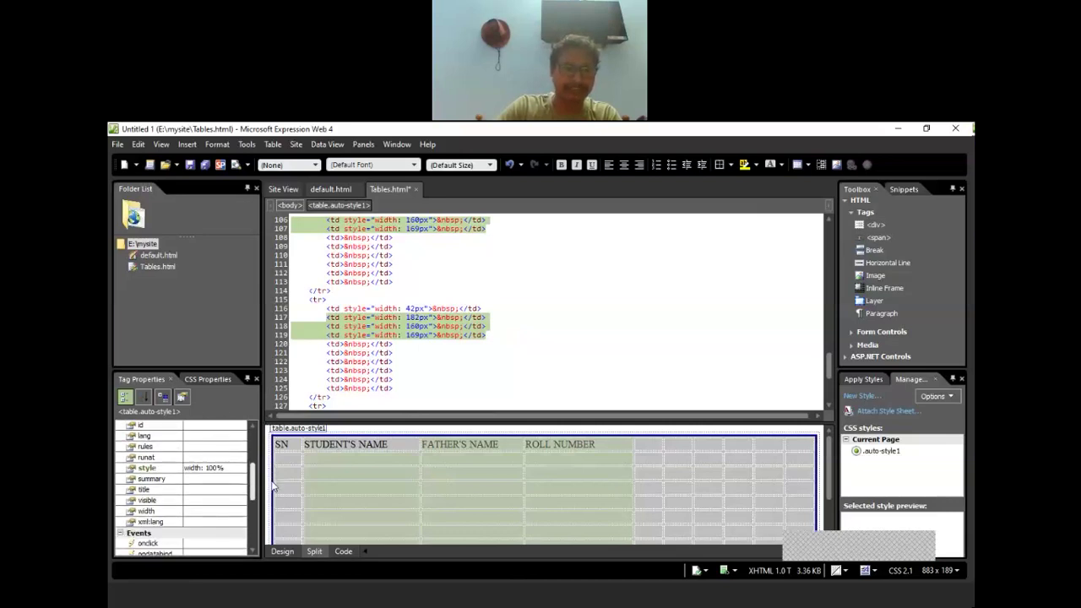
{"action": "left_click", "coordinate": [199, 510]}
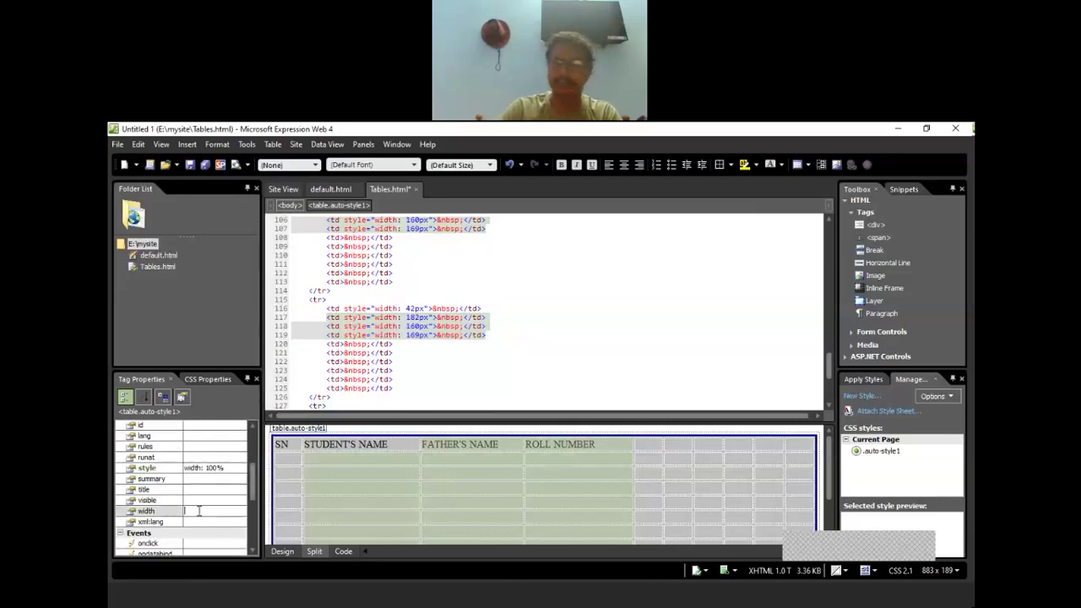
{"action": "type", "text": "160"}
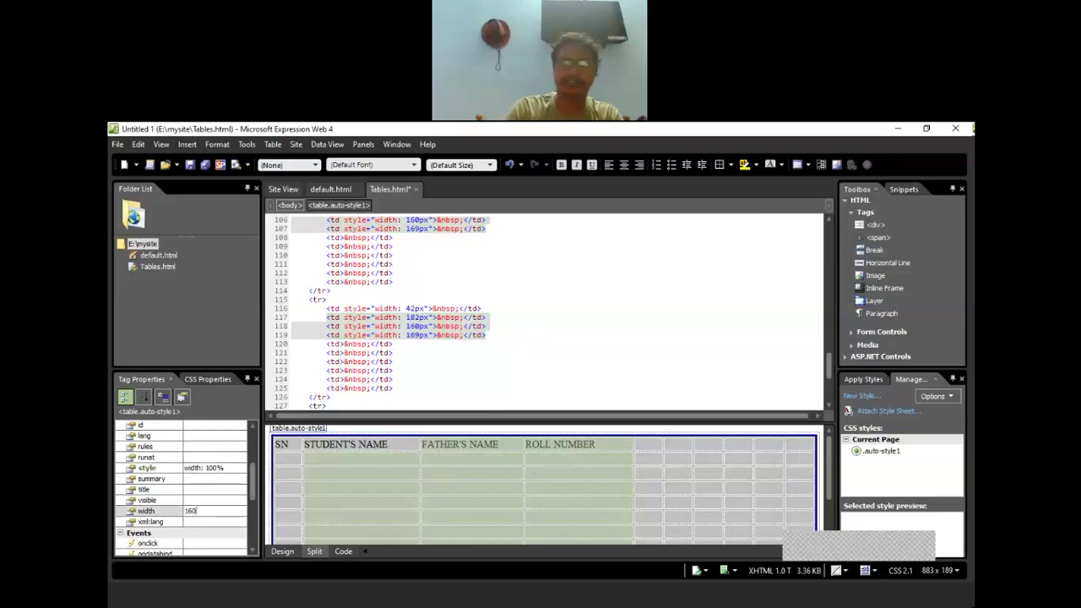
{"action": "key", "text": "Return"}
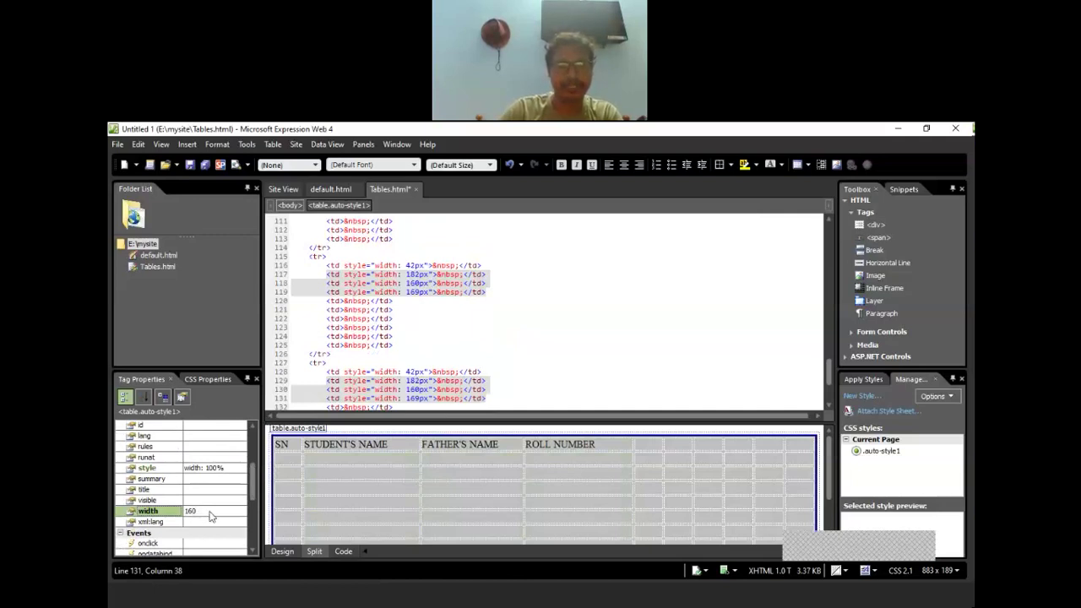
- Check the code of the STUDENT'S NAME cell, select that column and examine the table's attributes
{"action": "left_click", "coordinate": [211, 514]}
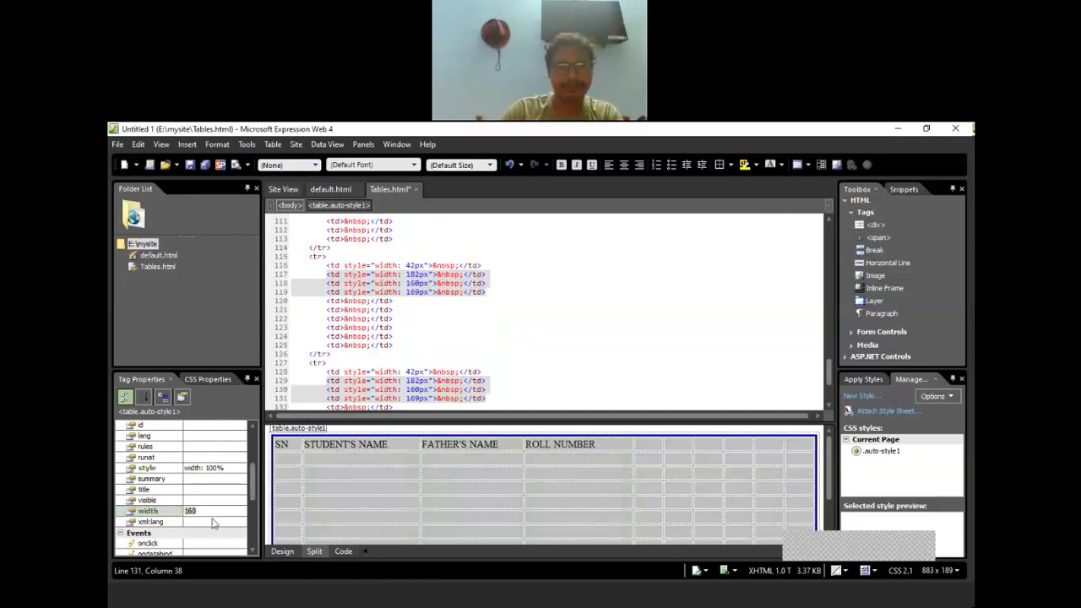
{"action": "left_click", "coordinate": [354, 472]}
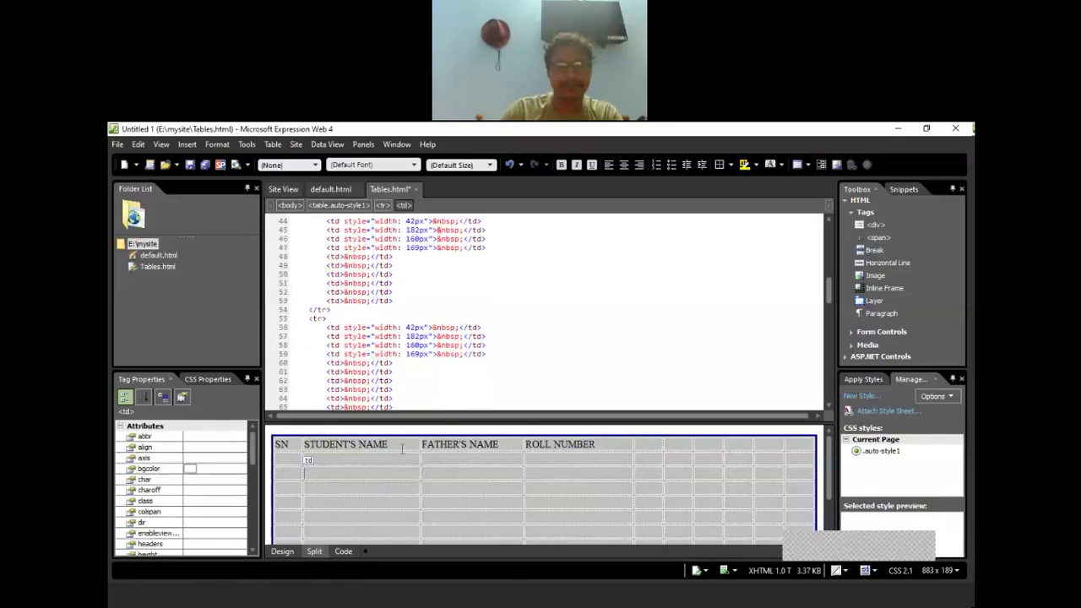
{"action": "left_click", "coordinate": [402, 449]}
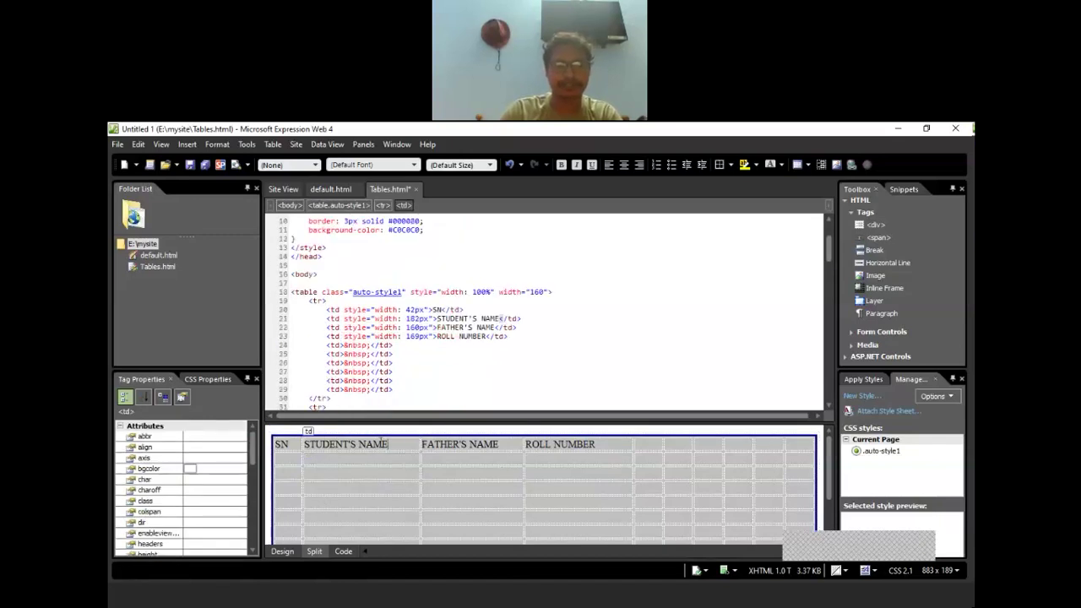
{"action": "left_click", "coordinate": [380, 439]}
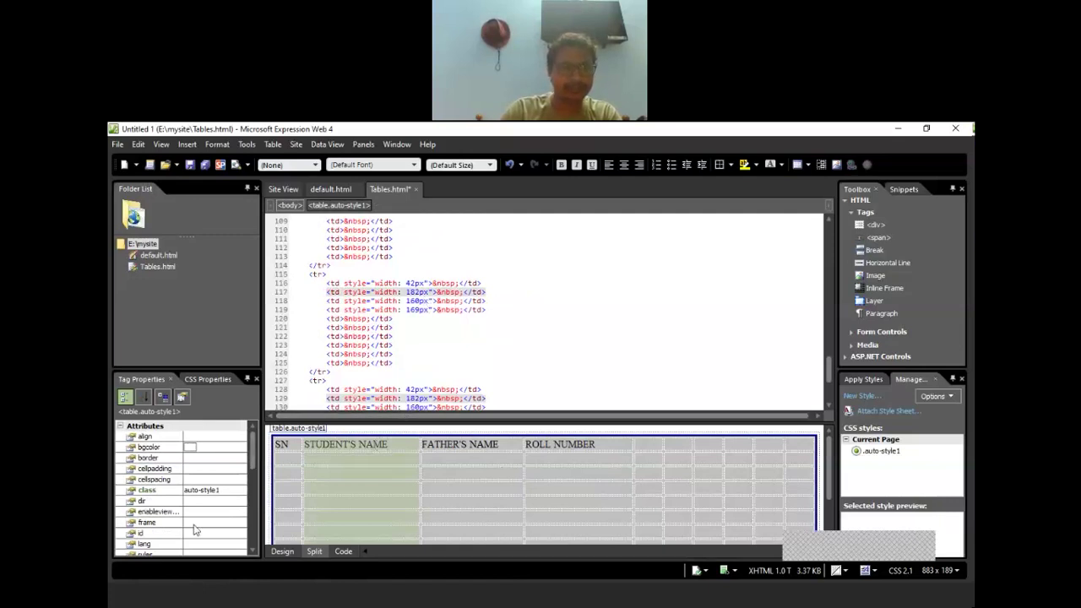
{"action": "scroll", "coordinate": [225, 504], "scroll_direction": "down", "scroll_amount": 2}
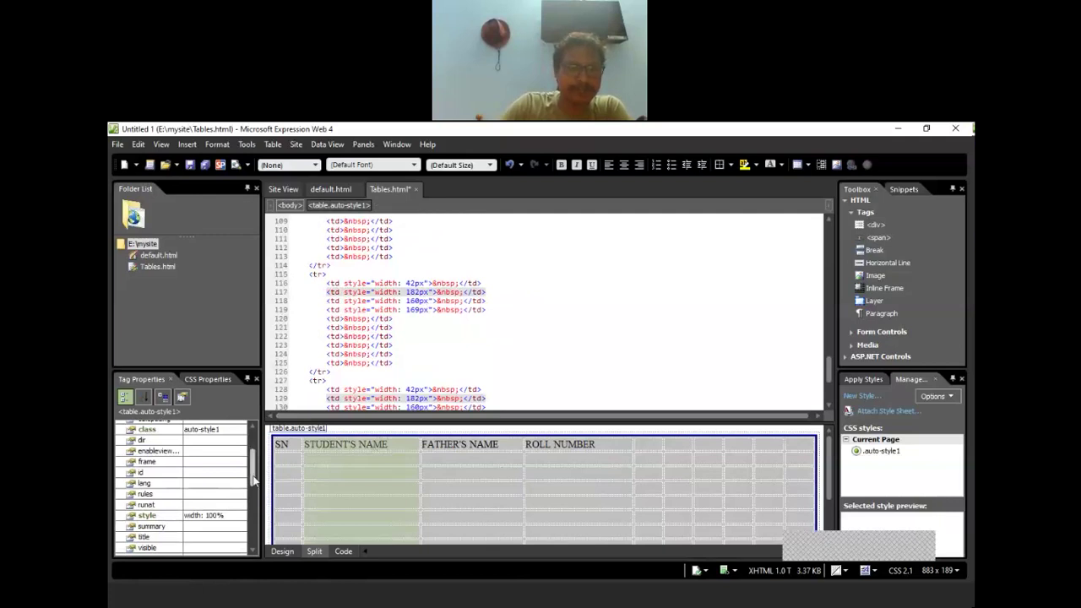
{"action": "scroll", "coordinate": [257, 485], "scroll_direction": "down", "scroll_amount": 1}
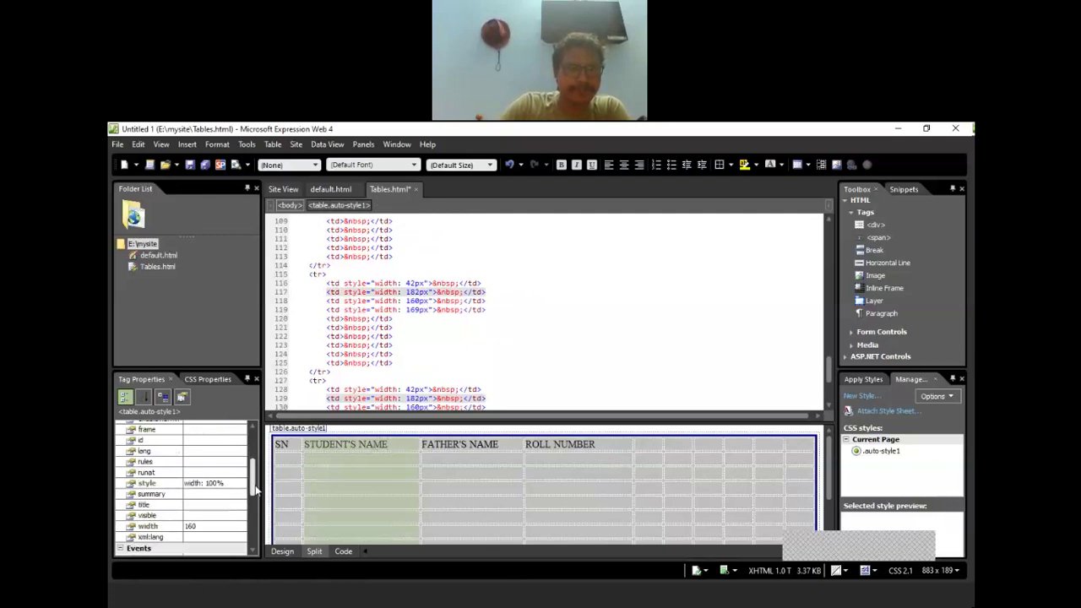
{"action": "scroll", "coordinate": [257, 490], "scroll_direction": "down", "scroll_amount": 2}
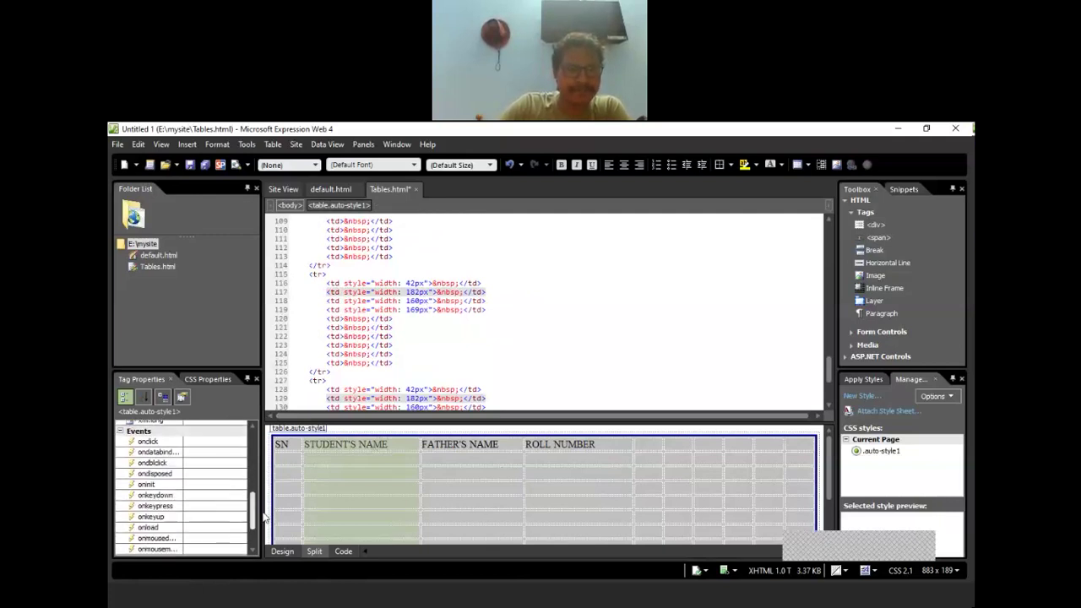
{"action": "left_click", "coordinate": [464, 440]}
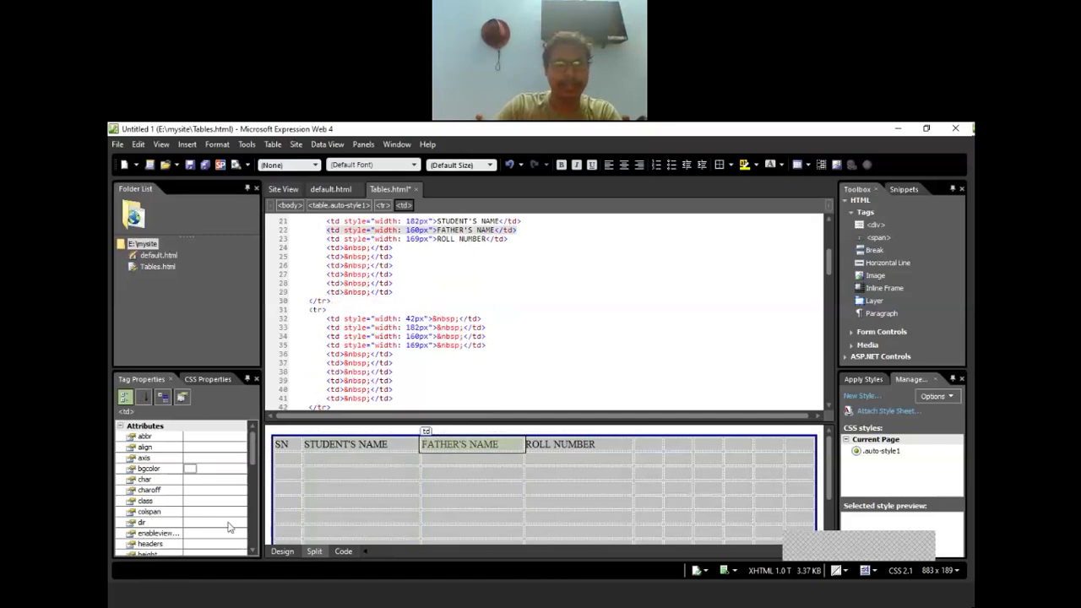
{"action": "scroll", "coordinate": [228, 527], "scroll_direction": "down", "scroll_amount": 7}
{"action": "scroll", "coordinate": [231, 527], "scroll_direction": "up", "scroll_amount": 3}
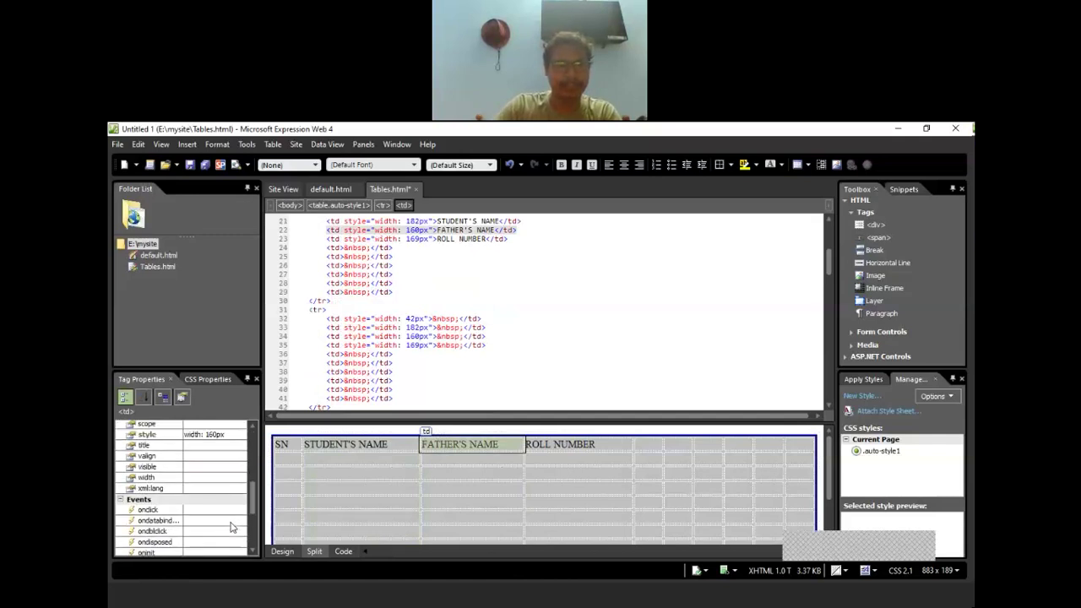
{"action": "left_click", "coordinate": [191, 508]}
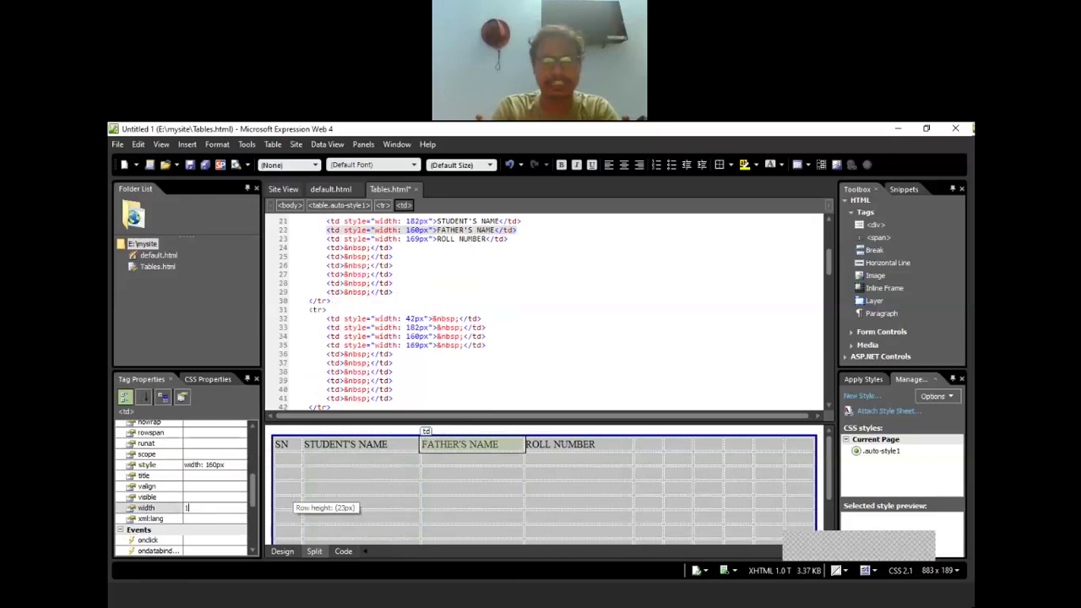
{"action": "type", "text": "1"}
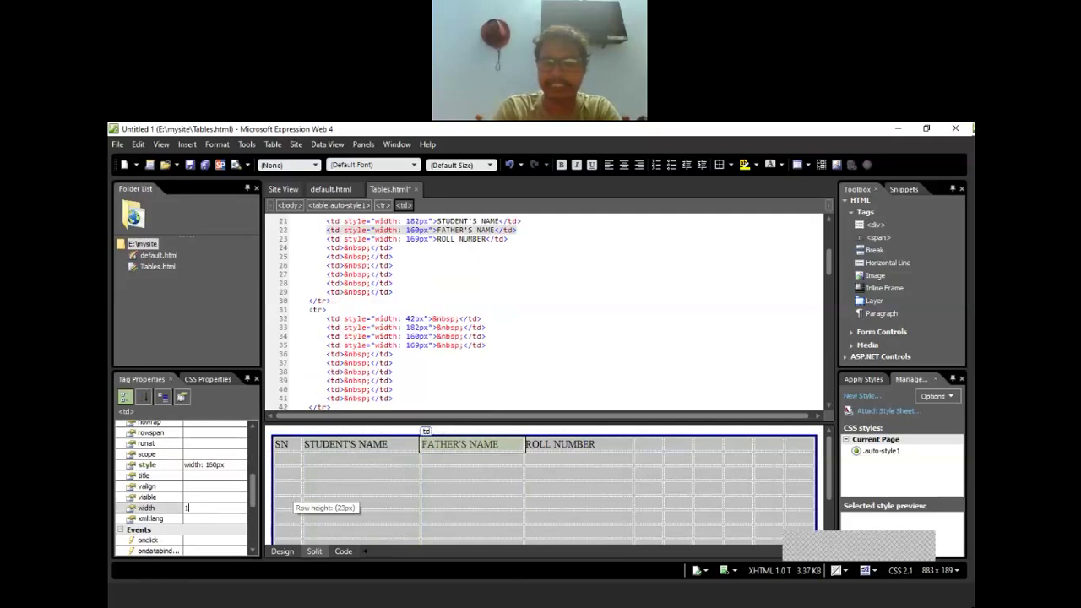
{"action": "key", "text": "BackSpace"}
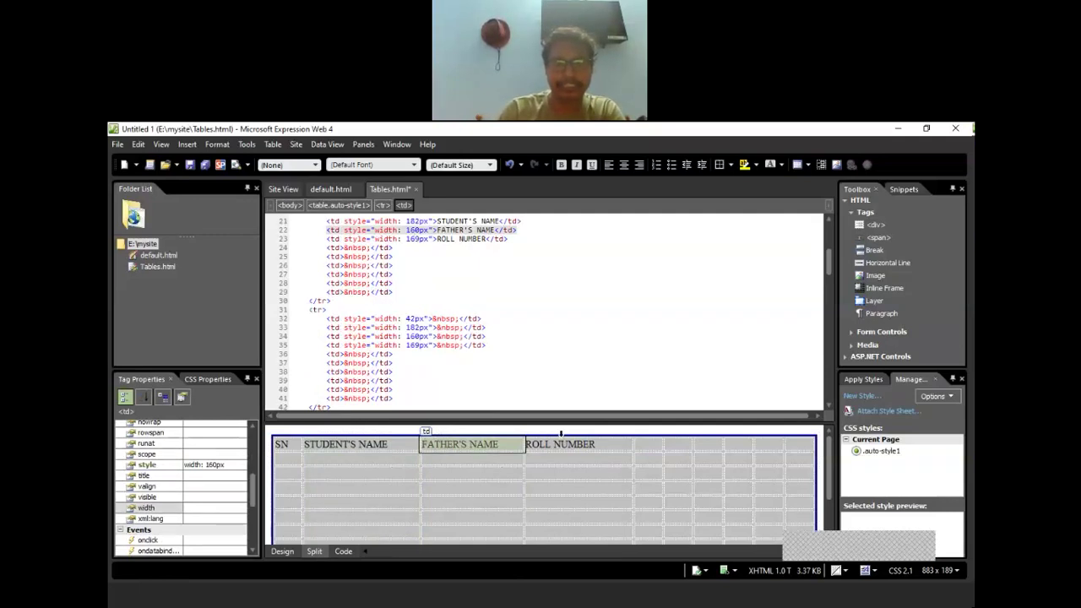
- Try a table width attribute of 160px with the ROLL NUMBER column selected, and clear the width value
{"action": "left_click", "coordinate": [560, 433]}
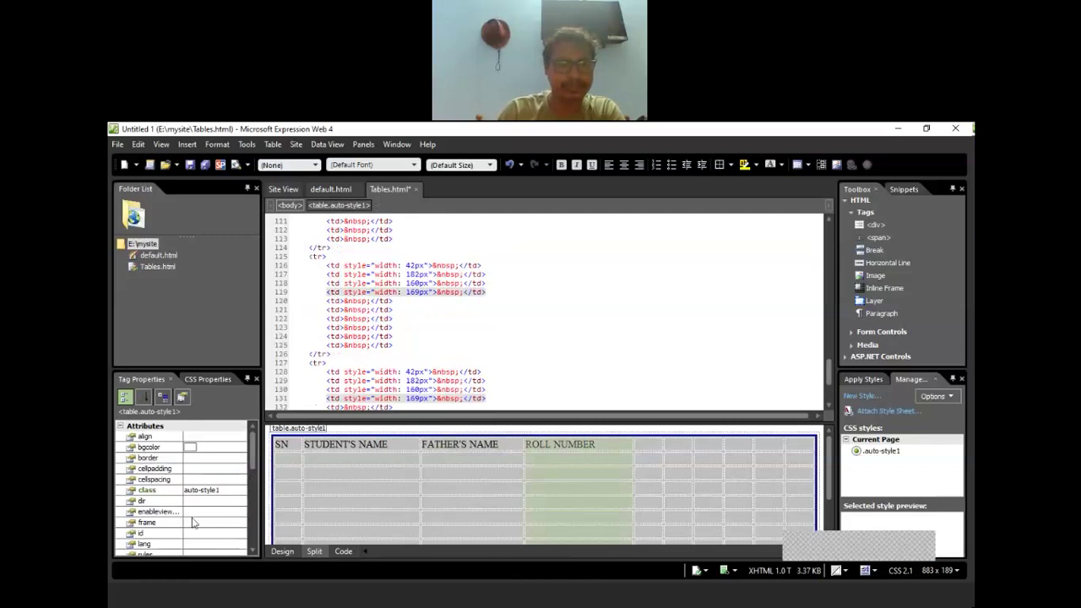
{"action": "scroll", "coordinate": [192, 523], "scroll_direction": "down", "scroll_amount": 2}
{"action": "scroll", "coordinate": [194, 522], "scroll_direction": "down", "scroll_amount": 2}
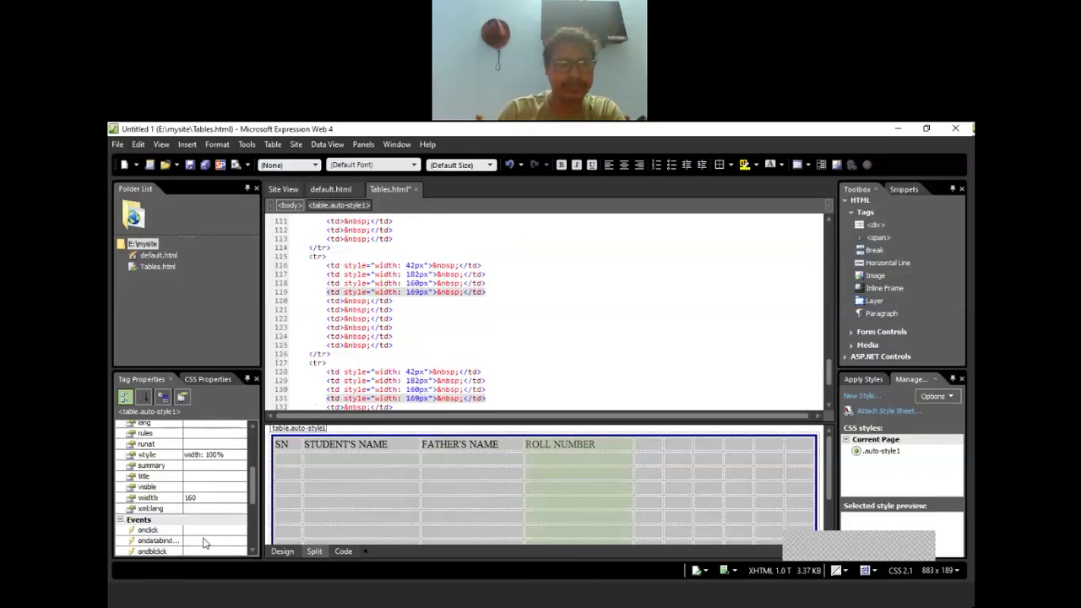
{"action": "left_click", "coordinate": [204, 498]}
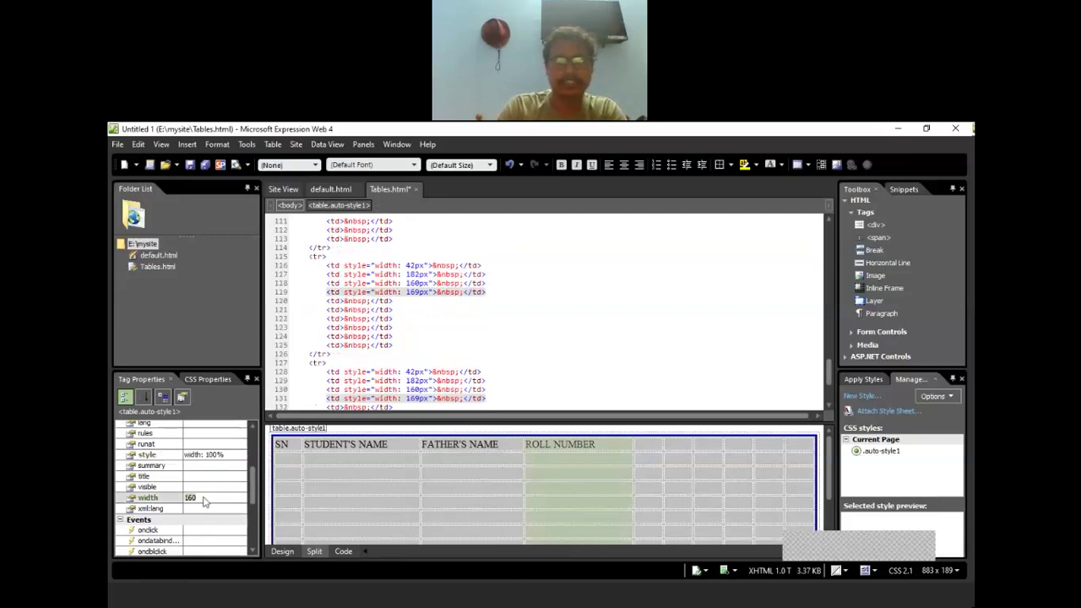
{"action": "key", "text": "Return"}
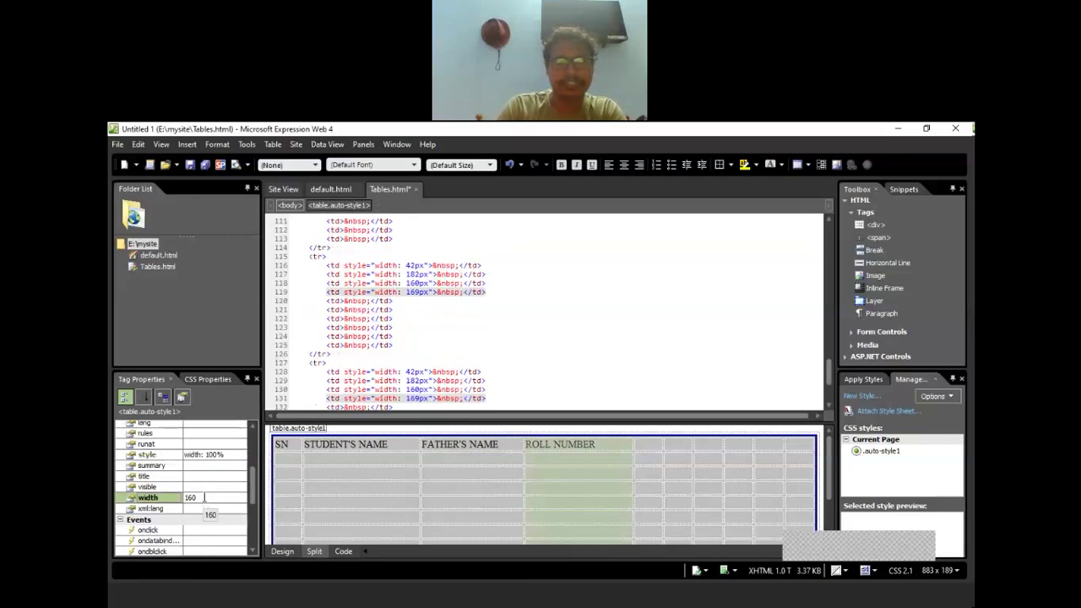
{"action": "left_click", "coordinate": [204, 498]}
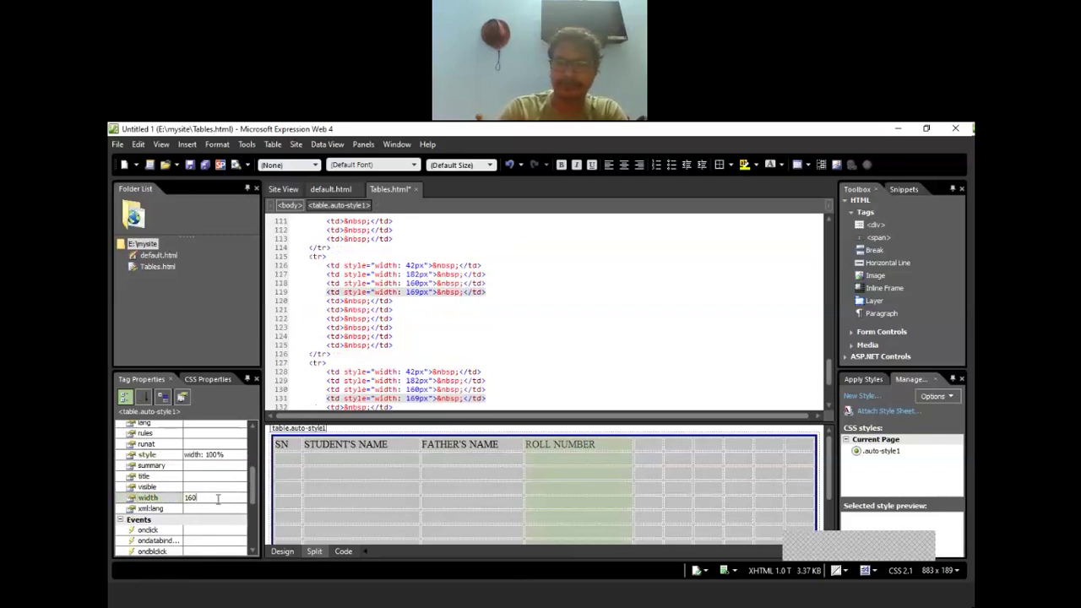
{"action": "type", "text": "PT"}
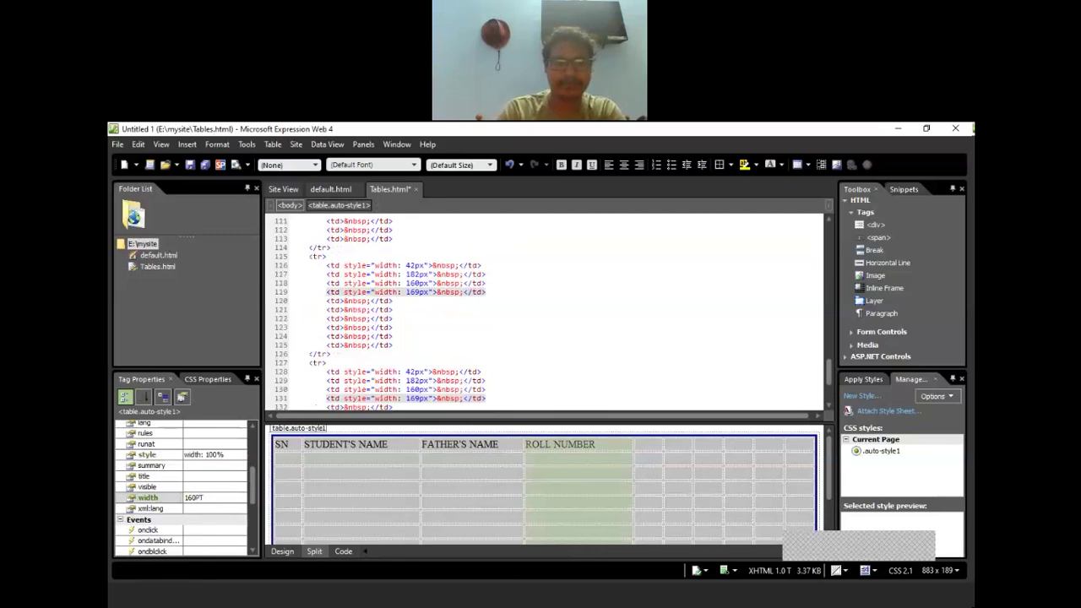
{"action": "key", "text": "BackSpace"}
{"action": "type", "text": "p"}
{"action": "key", "text": "BackSpace"}
{"action": "type", "text": "p"}
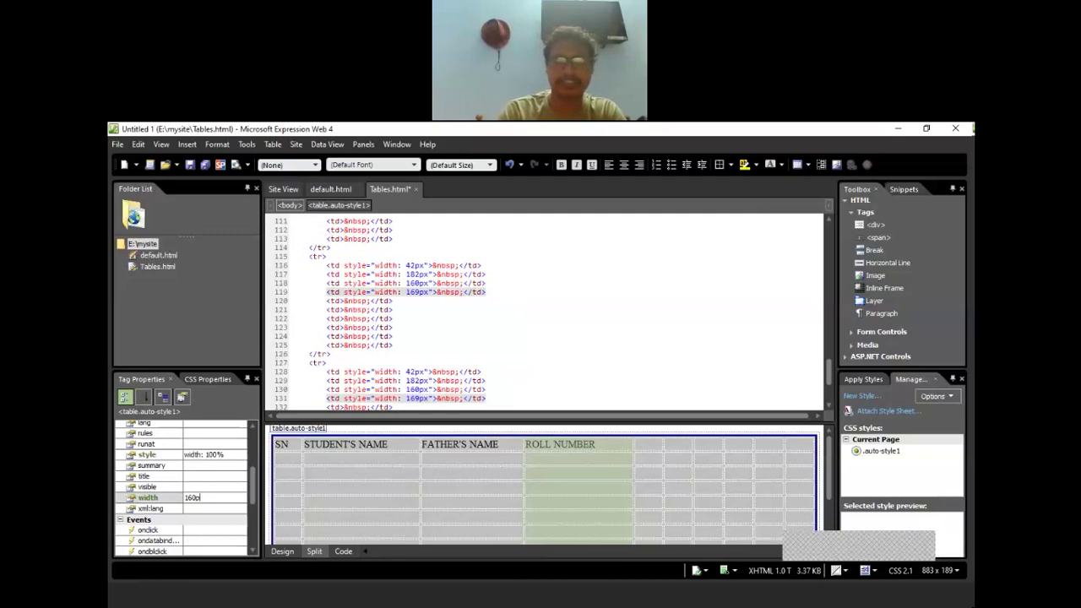
{"action": "type", "text": "x"}
{"action": "key", "text": "Return"}
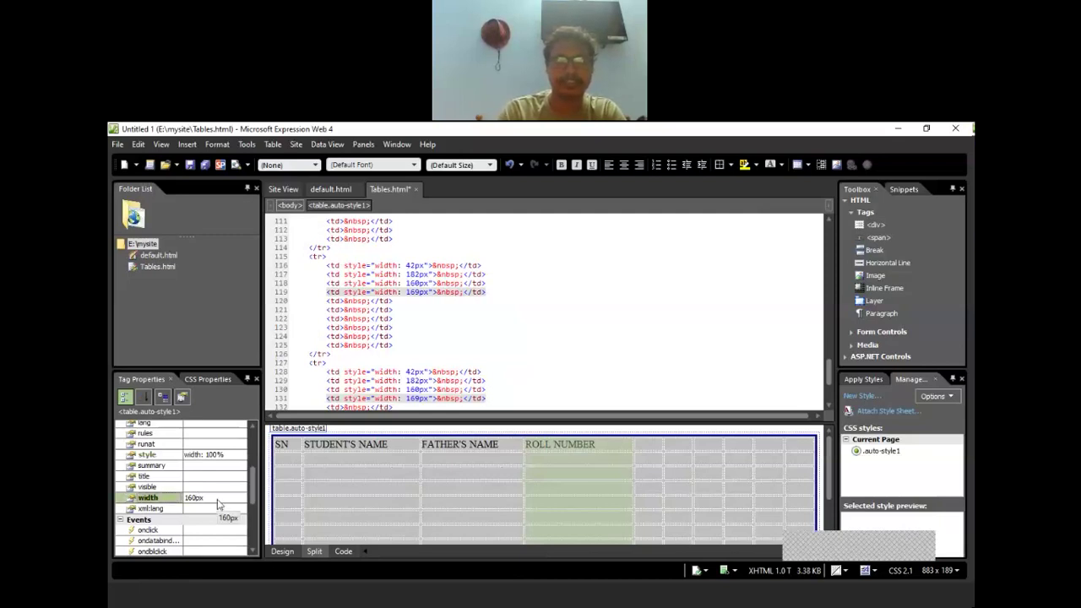
{"action": "left_click", "coordinate": [218, 499]}
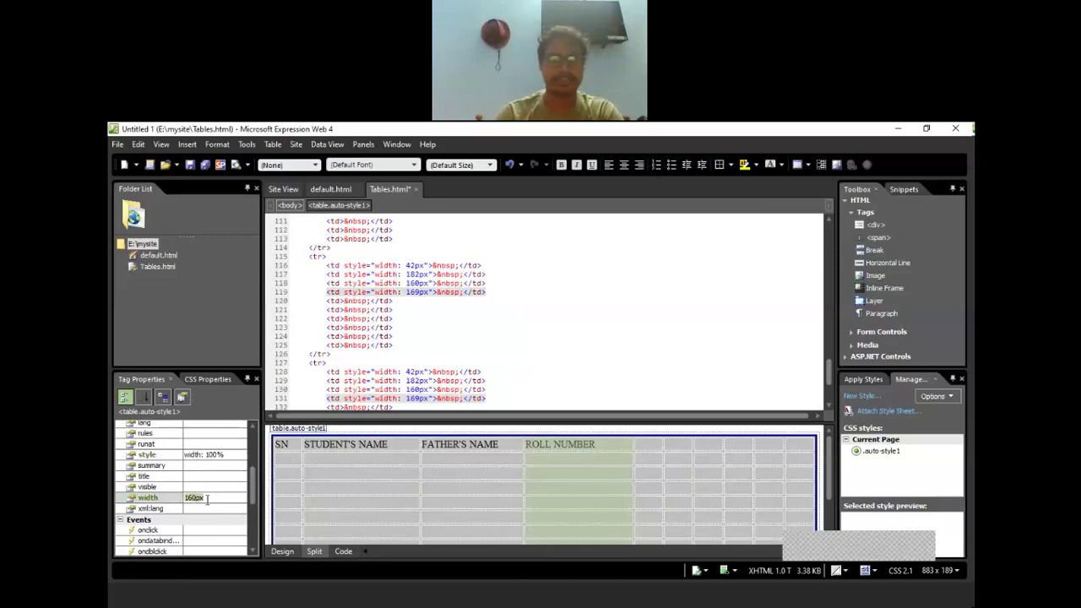
{"action": "key", "text": "Delete"}
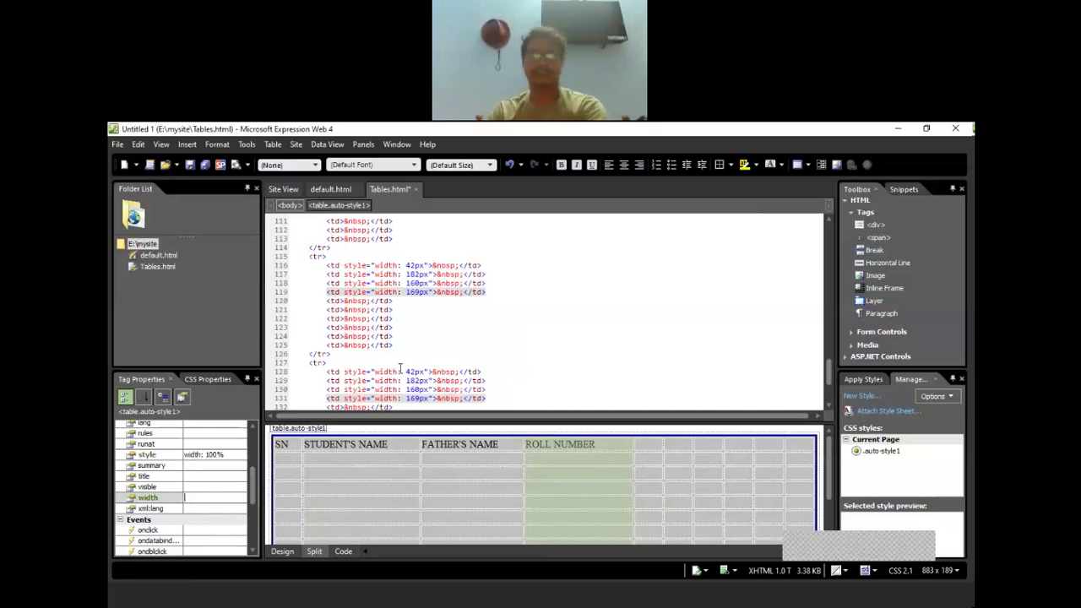
- Change the ROLL NUMBER column's cell width on code line 119 to 160px
{"action": "left_click", "coordinate": [421, 292]}
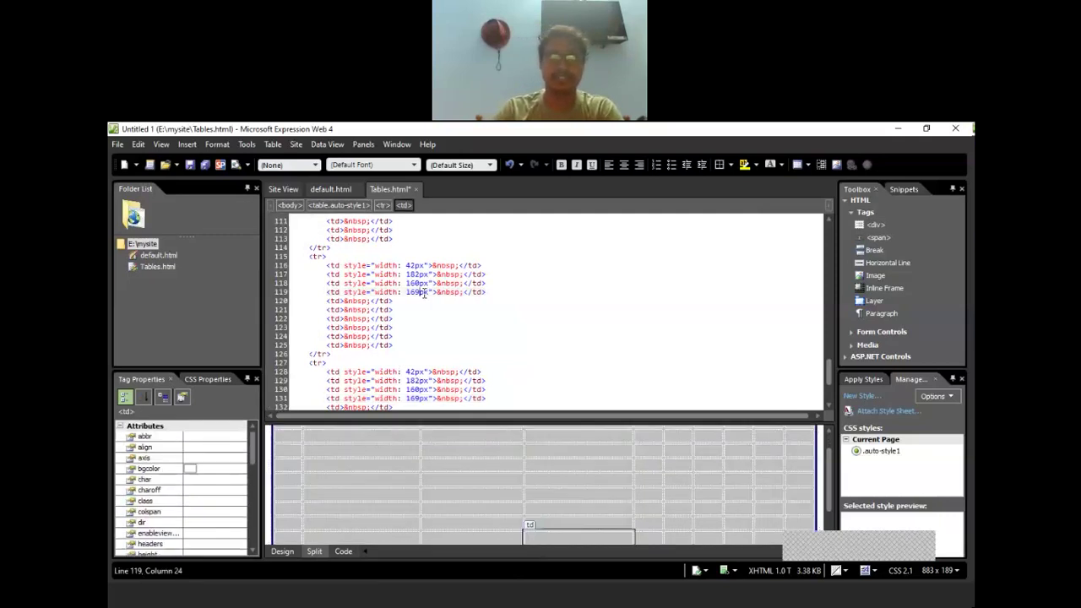
{"action": "key", "text": "BackSpace"}
{"action": "type", "text": "0"}
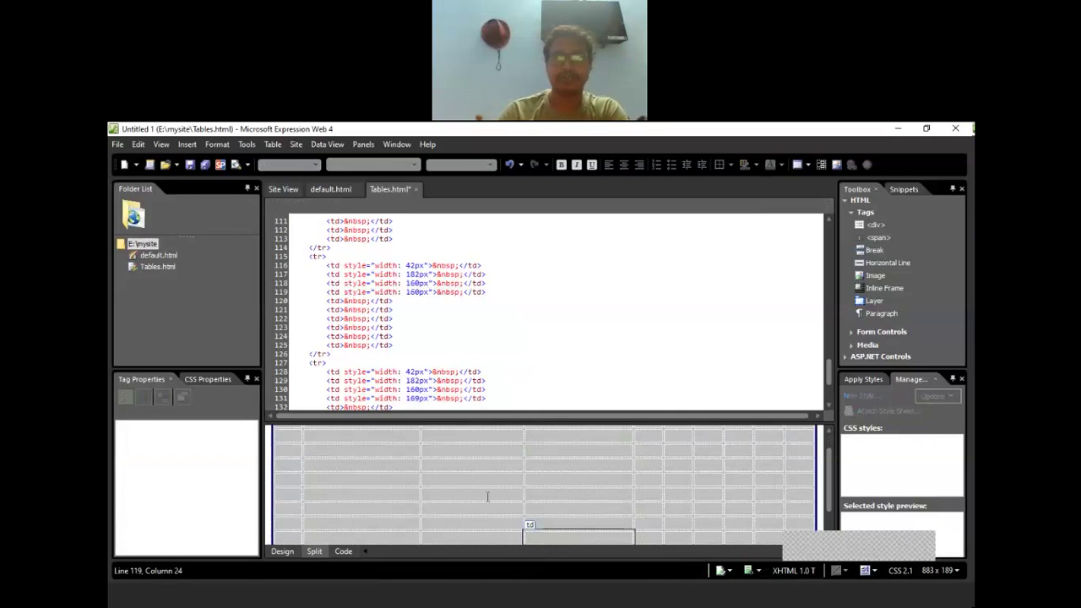
{"action": "key", "text": "Return"}
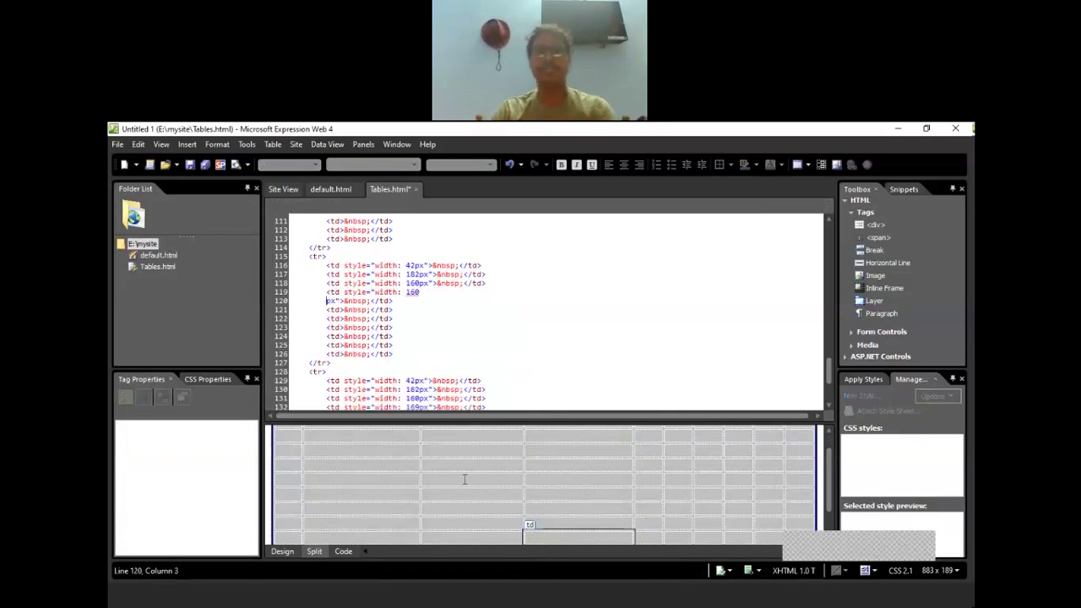
- Undo the line break inside the width value on code line 119 and return to the design area
{"action": "key", "text": "ctrl+z"}
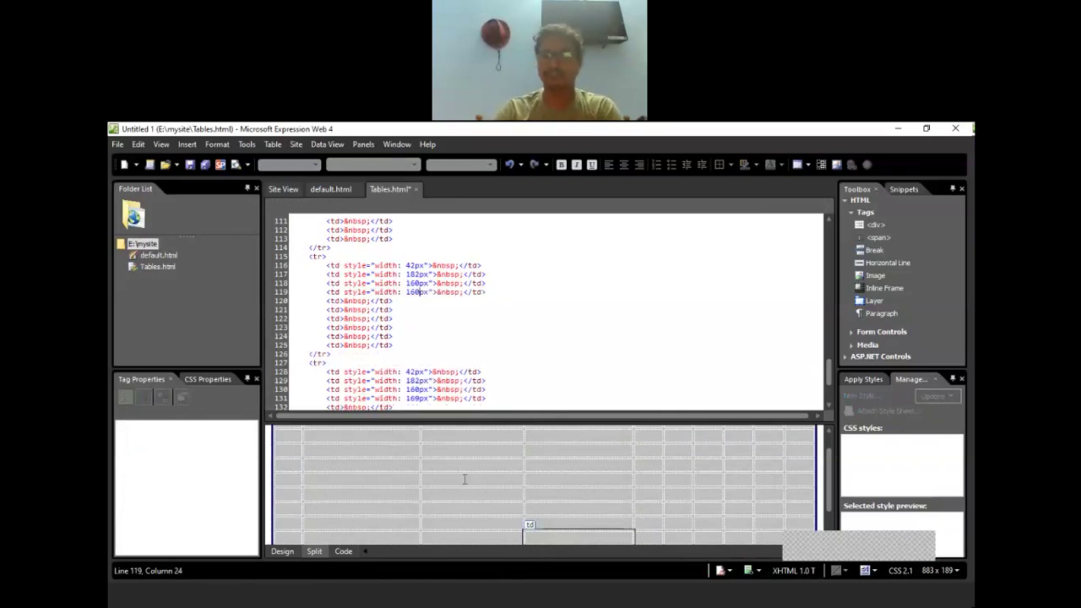
{"action": "left_click", "coordinate": [528, 367]}
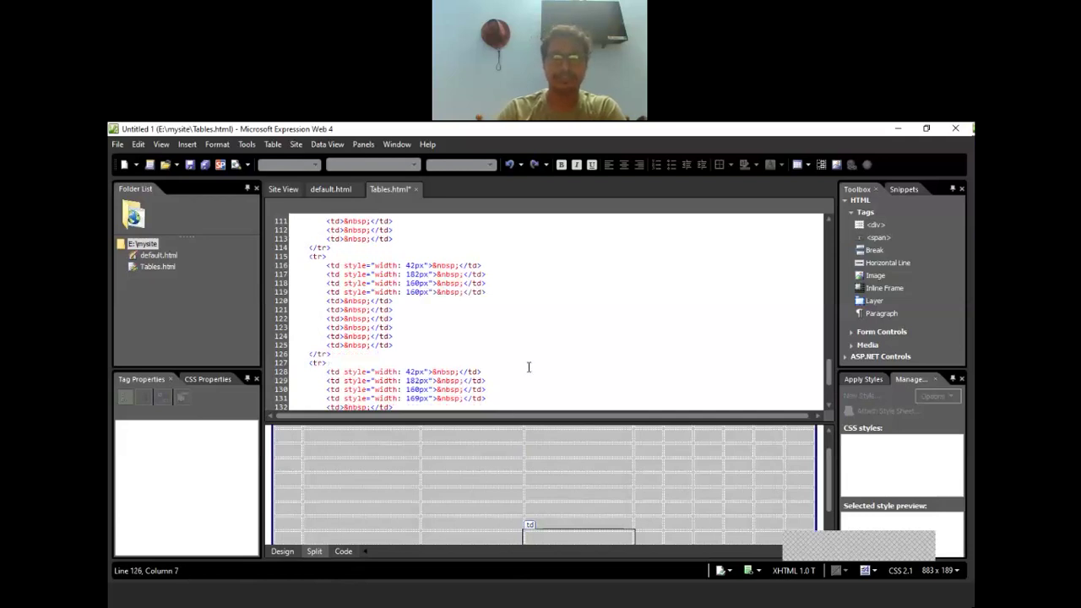
{"action": "left_click", "coordinate": [461, 466]}
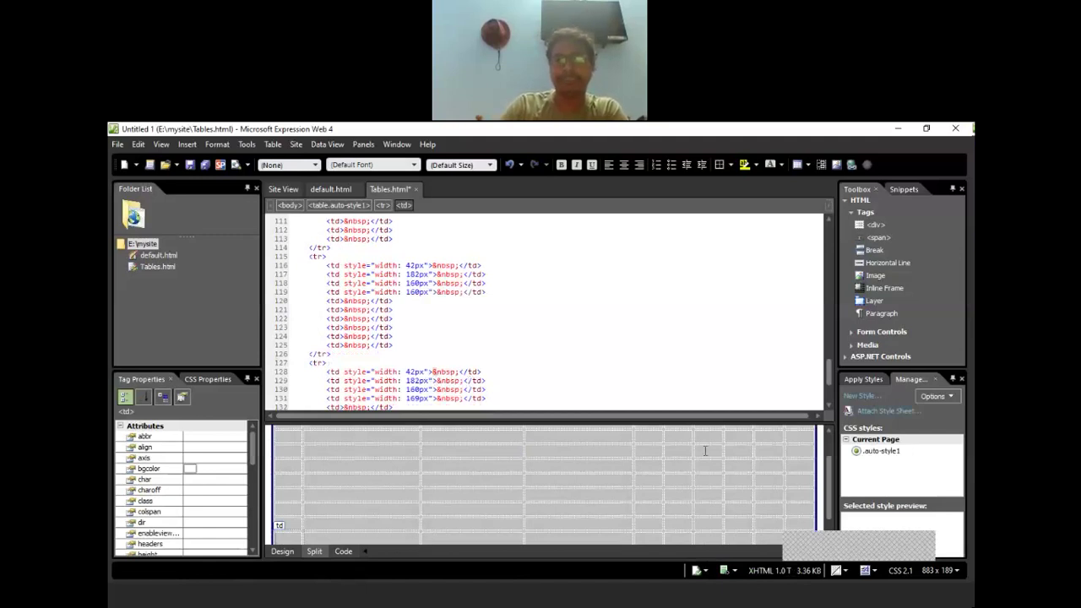
- Check the cell widths in the code of the table's rows and select the FATHER'S NAME column
{"action": "left_click", "coordinate": [563, 438]}
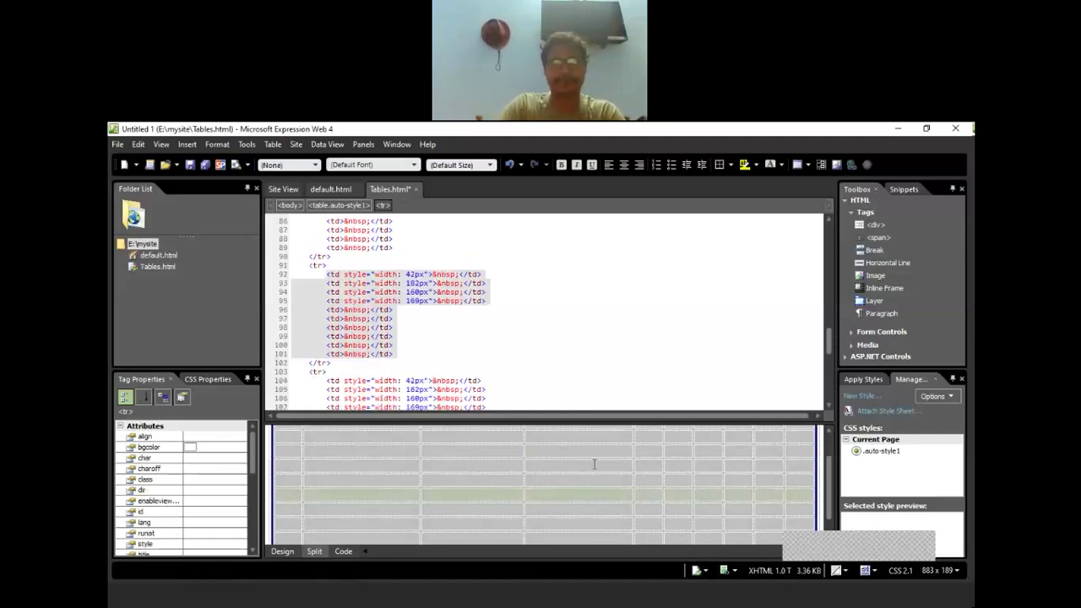
{"action": "scroll", "coordinate": [591, 459], "scroll_direction": "up", "scroll_amount": 2}
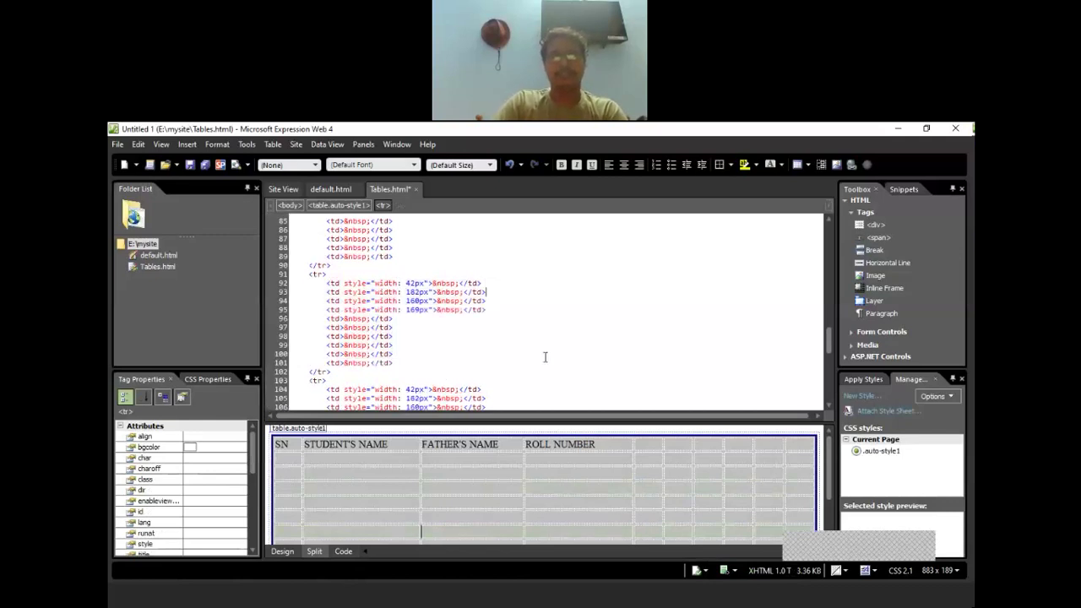
{"action": "scroll", "coordinate": [545, 357], "scroll_direction": "up", "scroll_amount": 6}
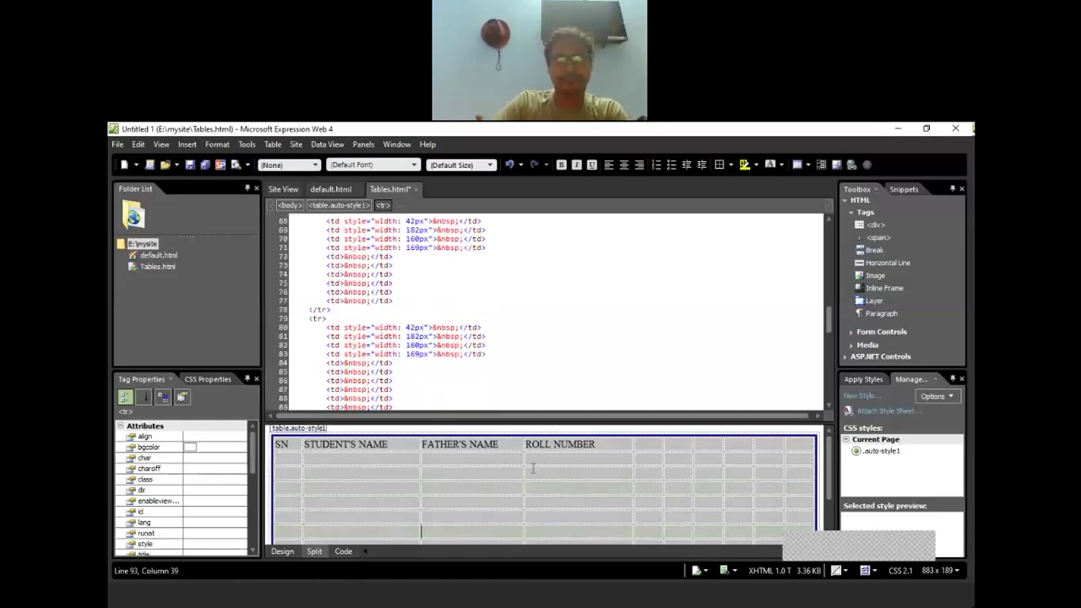
{"action": "left_click", "coordinate": [488, 432]}
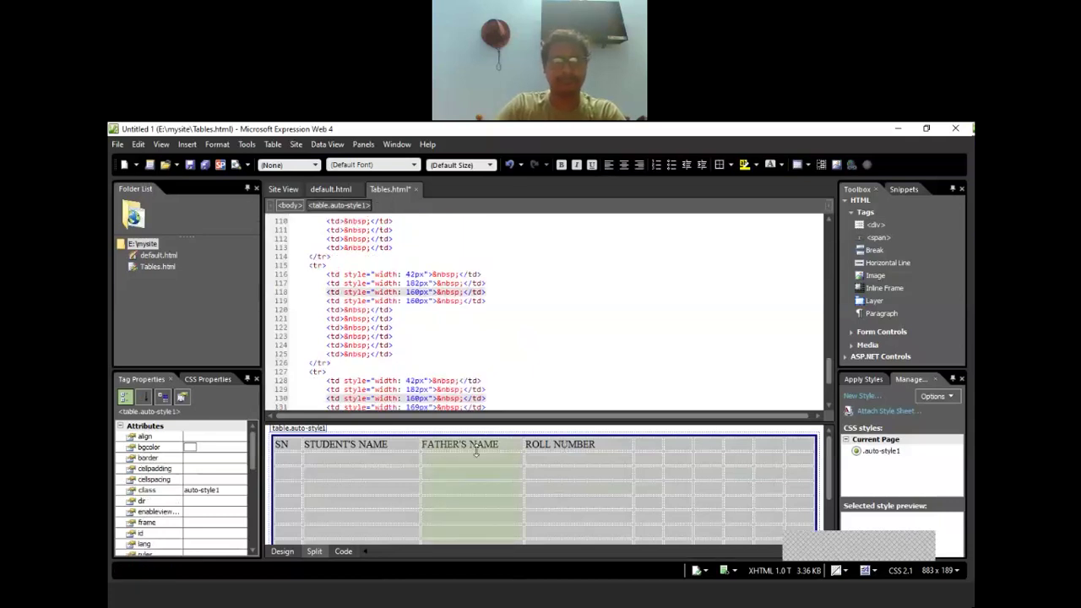
- Resize the STUDENT'S NAME and ROLL NUMBER columns to 160px each and the empty fifth column to 84px
{"action": "left_click_drag", "start_coordinate": [524, 445], "coordinate": [524, 445]}
{"action": "left_click_drag", "start_coordinate": [419, 445], "coordinate": [404, 448]}
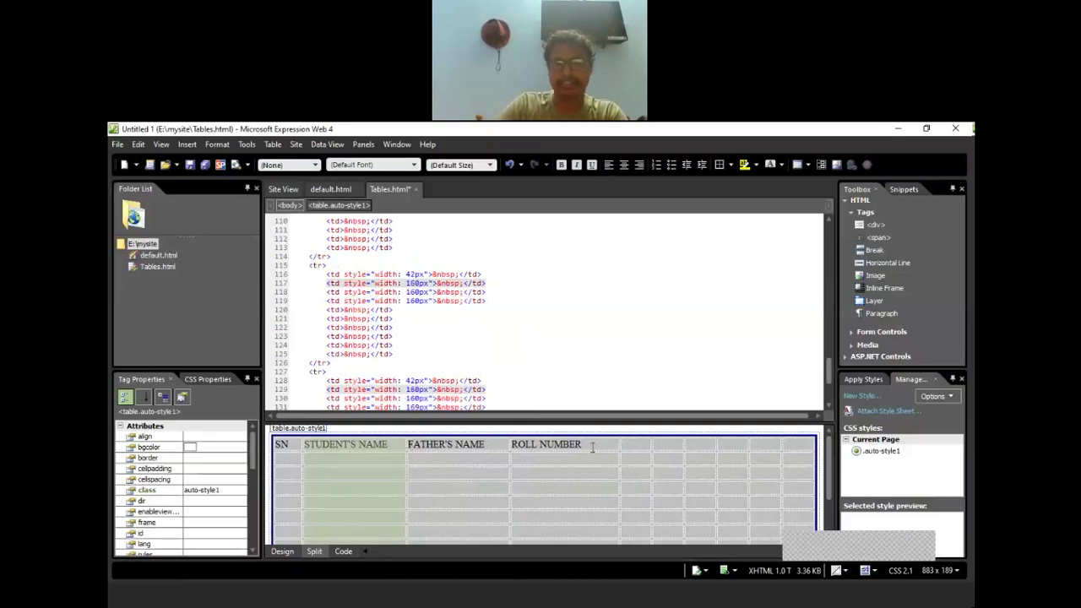
{"action": "left_click_drag", "start_coordinate": [619, 442], "coordinate": [614, 446]}
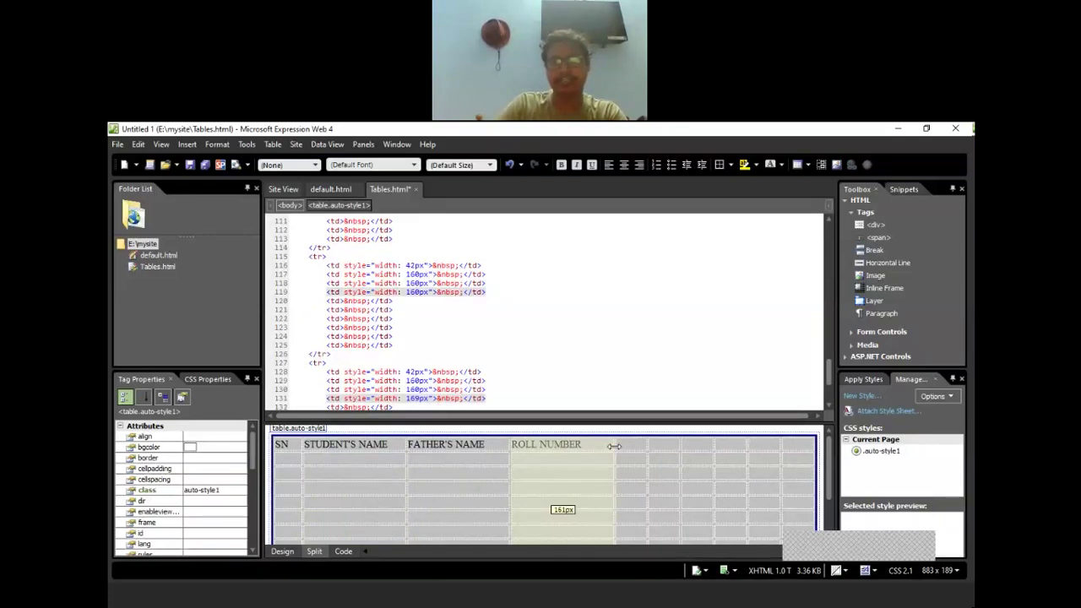
{"action": "left_click_drag", "start_coordinate": [614, 446], "coordinate": [613, 446]}
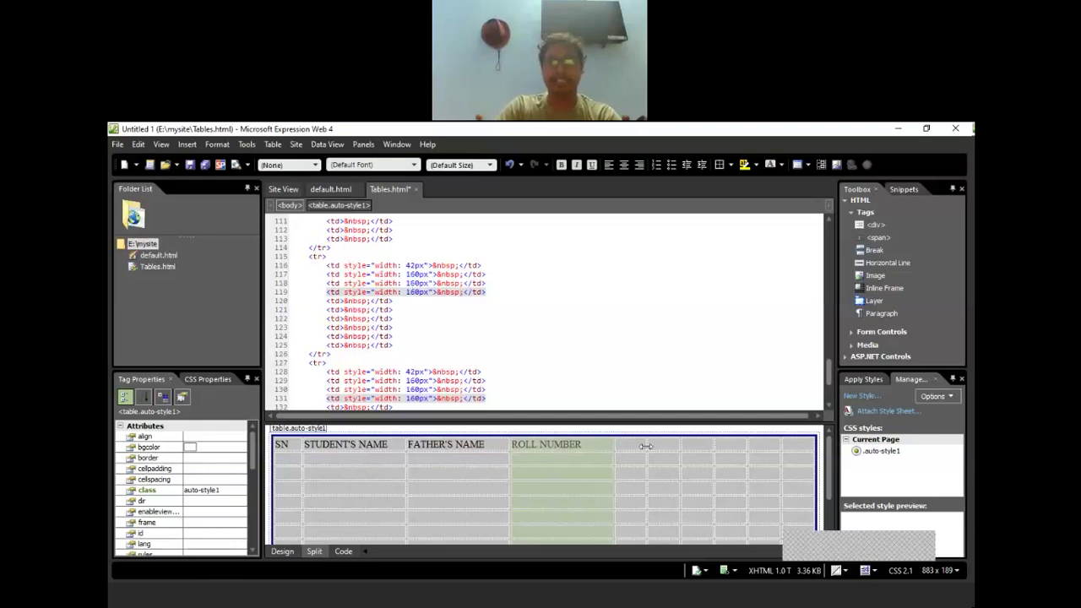
{"action": "left_click_drag", "start_coordinate": [647, 446], "coordinate": [647, 446]}
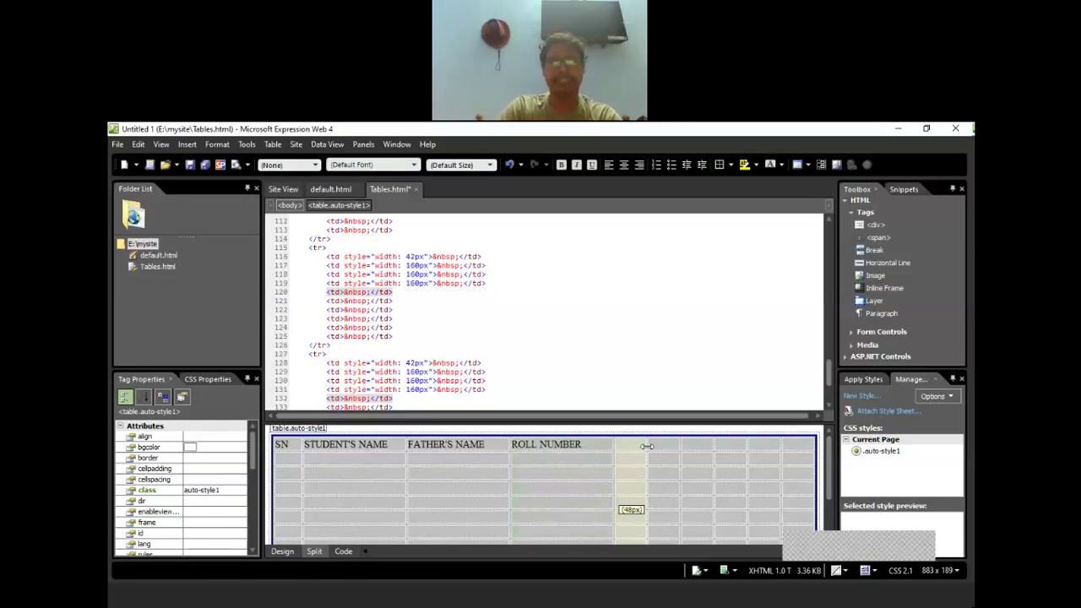
{"action": "left_click_drag", "start_coordinate": [646, 446], "coordinate": [670, 445]}
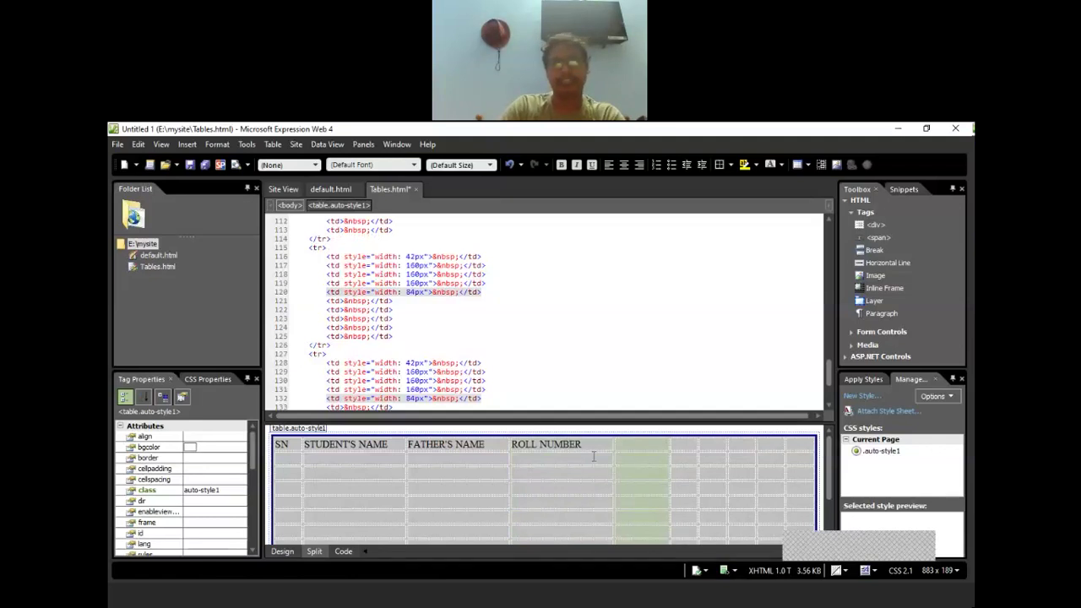
{"action": "left_click", "coordinate": [652, 446]}
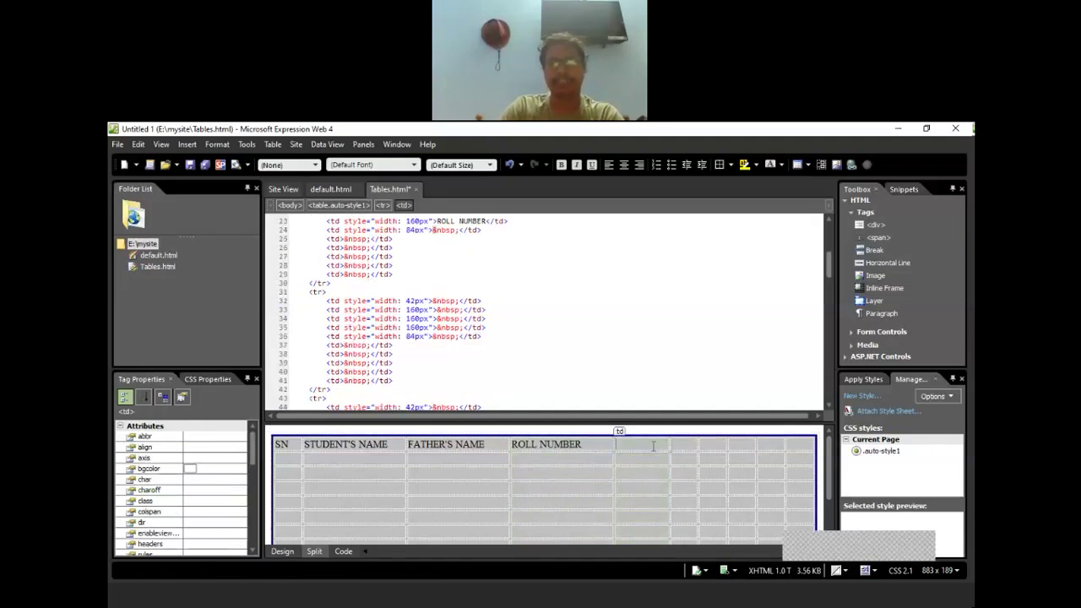
{"action": "type", "text": "asd"}
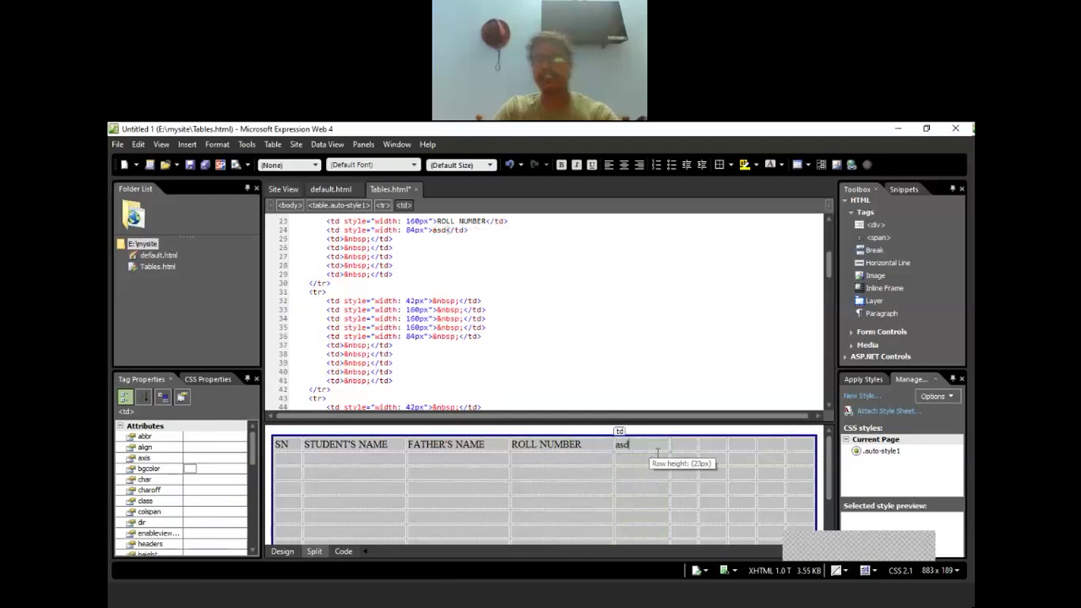
{"action": "key", "text": "BackSpace"}
{"action": "key", "text": "BackSpace"}
{"action": "key", "text": "BackSpace"}
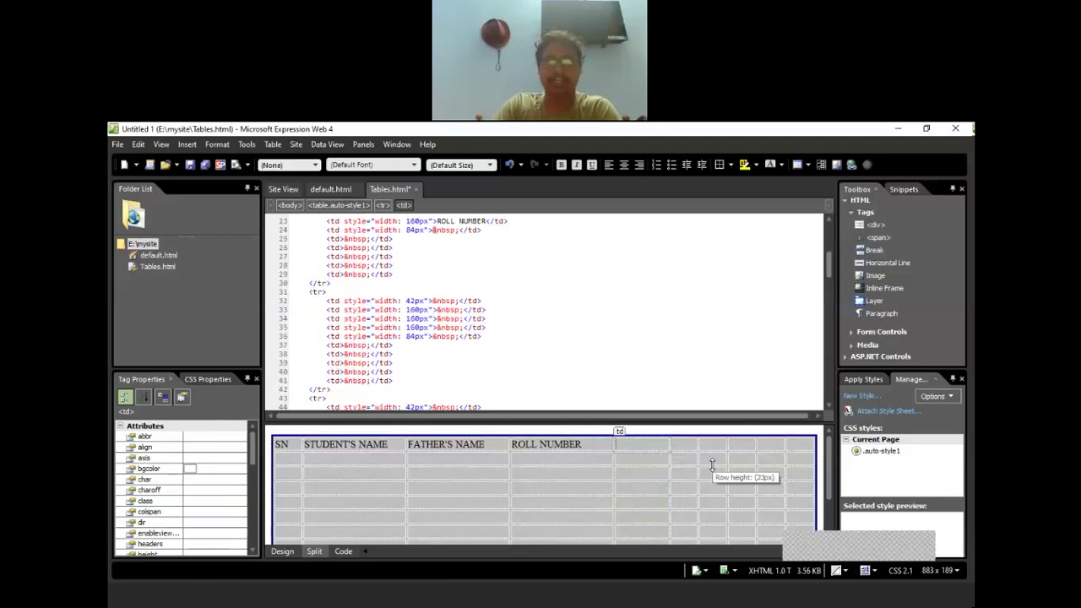
{"action": "type", "text": "c"}
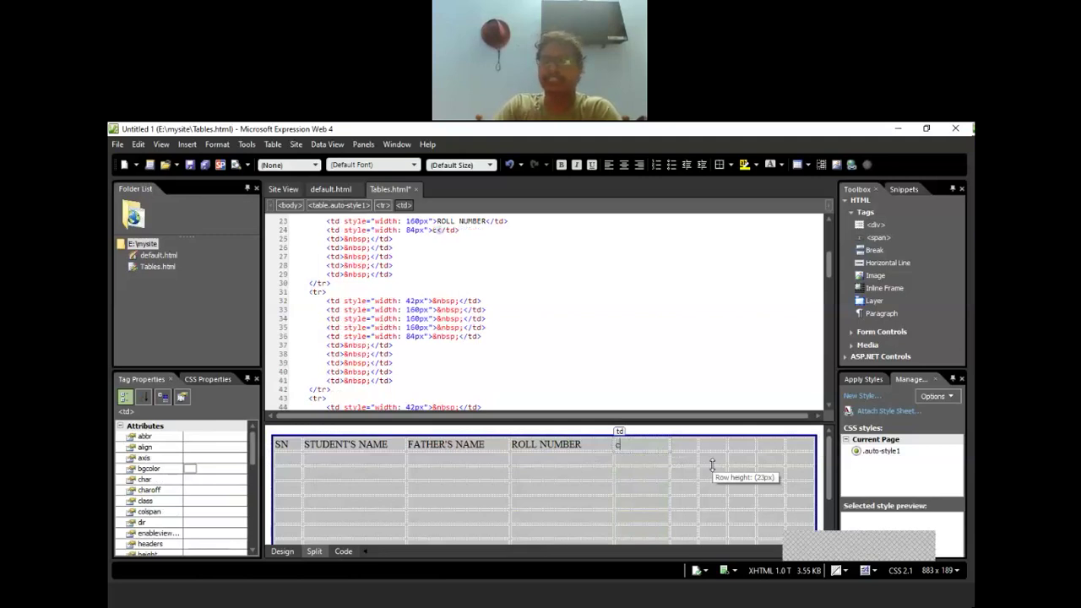
{"action": "key", "text": "BackSpace"}
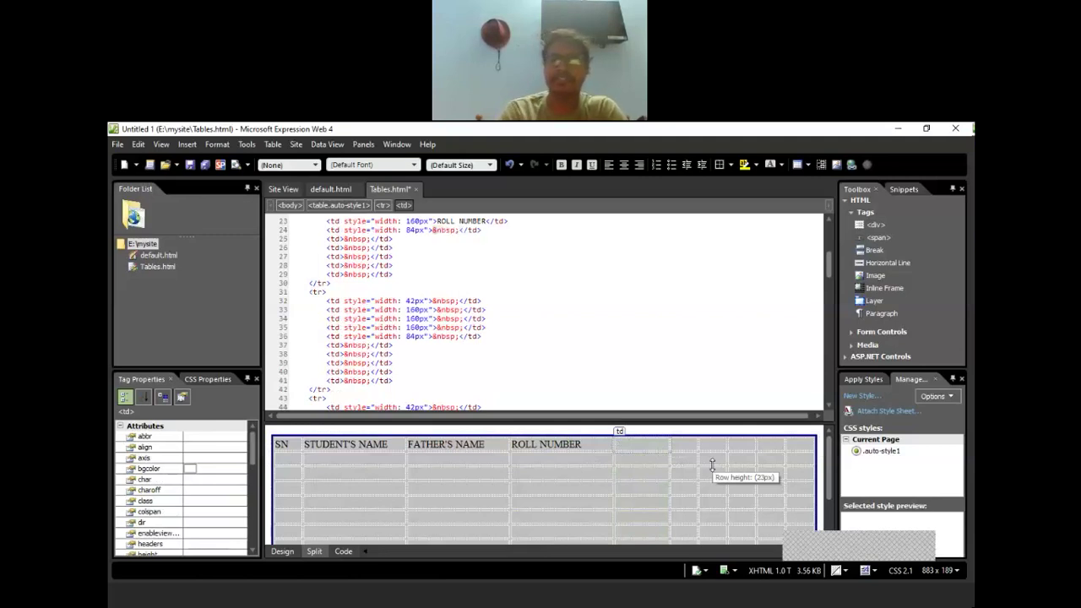
- Switch to the student workbook in Microsoft Word, review the Creating tables instructions, and return to Expression Web
{"action": "left_click", "coordinate": [621, 601]}
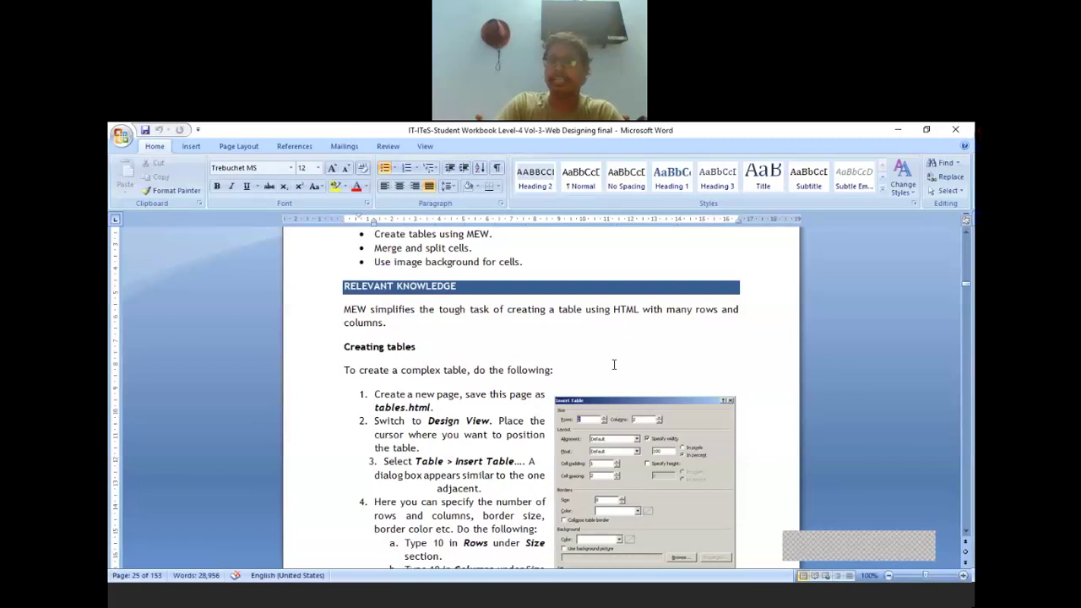
{"action": "scroll", "coordinate": [614, 364], "scroll_direction": "down", "scroll_amount": 2}
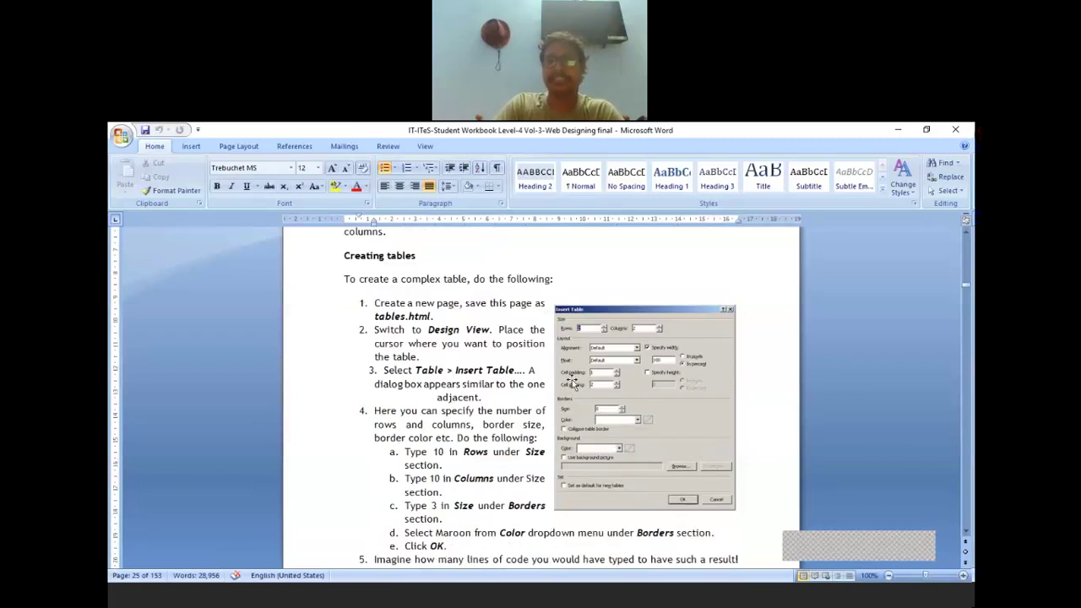
{"action": "left_click", "coordinate": [714, 503]}
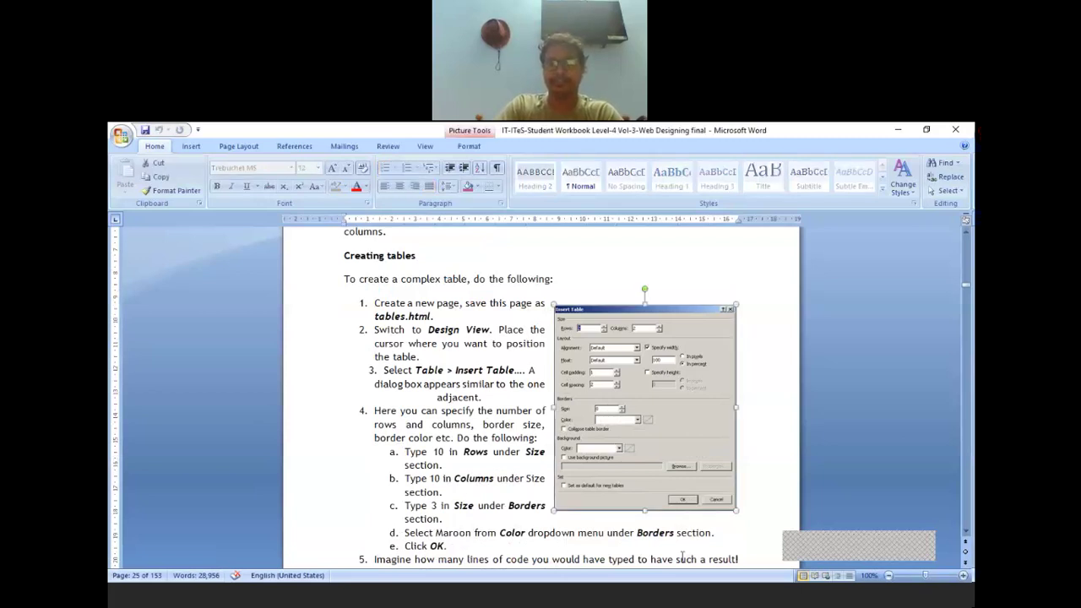
{"action": "left_click", "coordinate": [591, 592]}
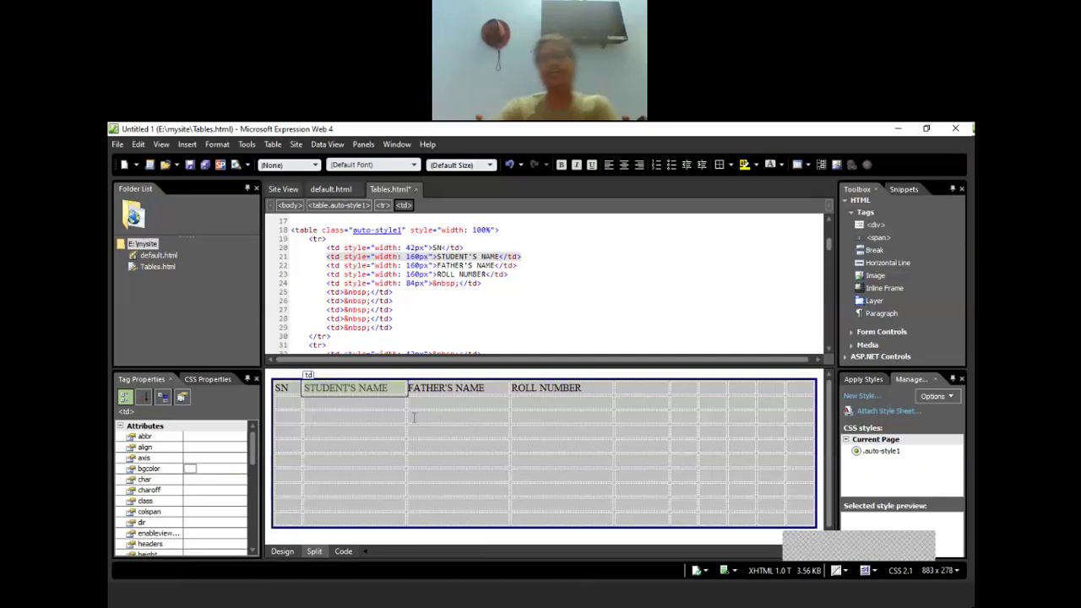
- Open the table's properties, apply a cell padding of 6, and move the dialog aside to reveal the table
{"action": "left_click", "coordinate": [272, 145]}
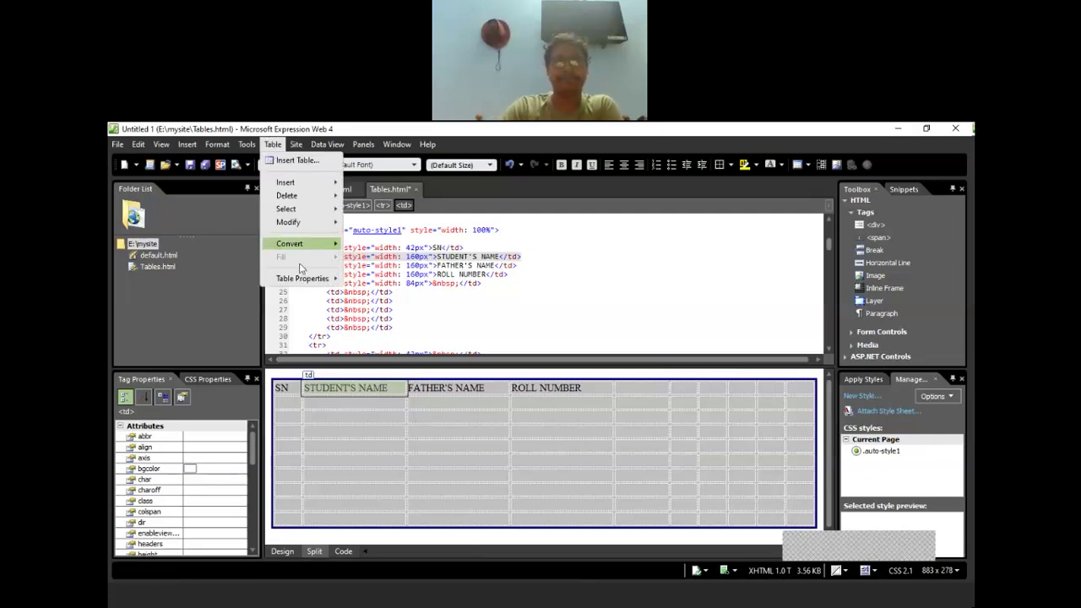
{"action": "mouse_move", "coordinate": [303, 278]}
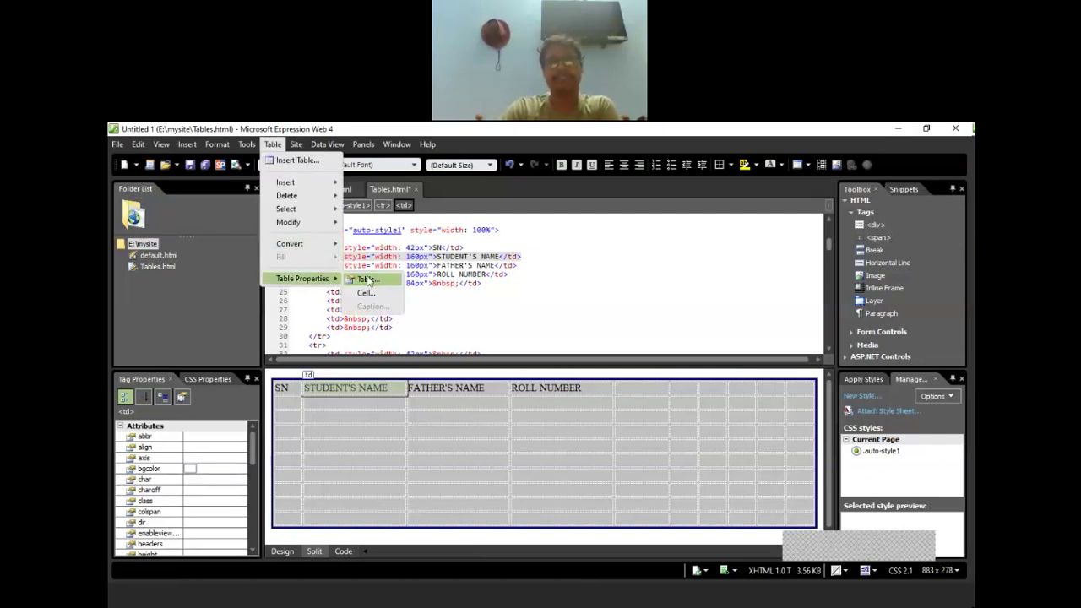
{"action": "left_click", "coordinate": [367, 280]}
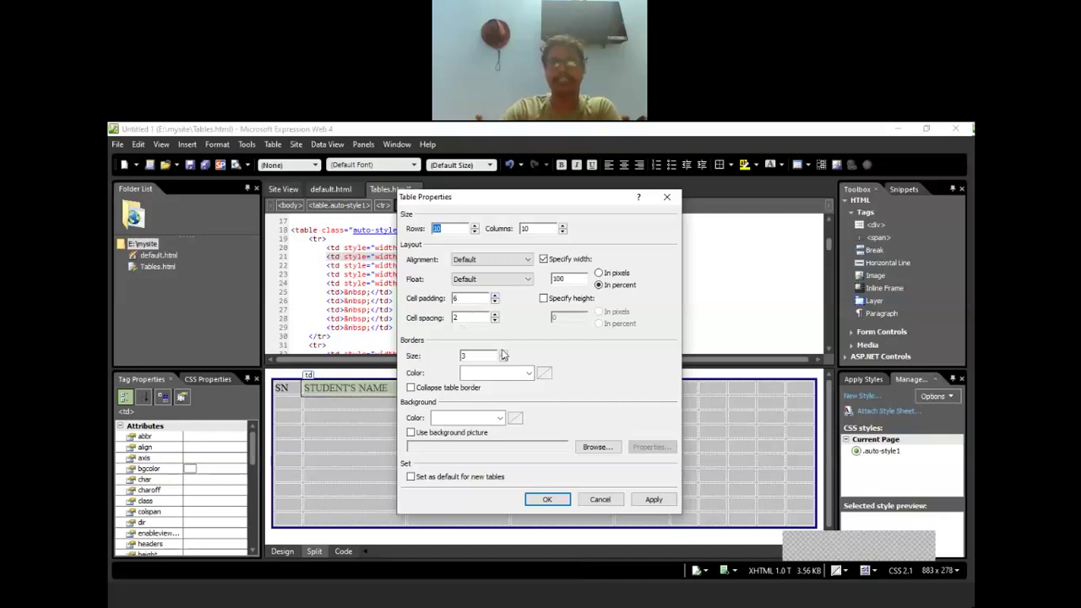
{"action": "left_click", "coordinate": [644, 500]}
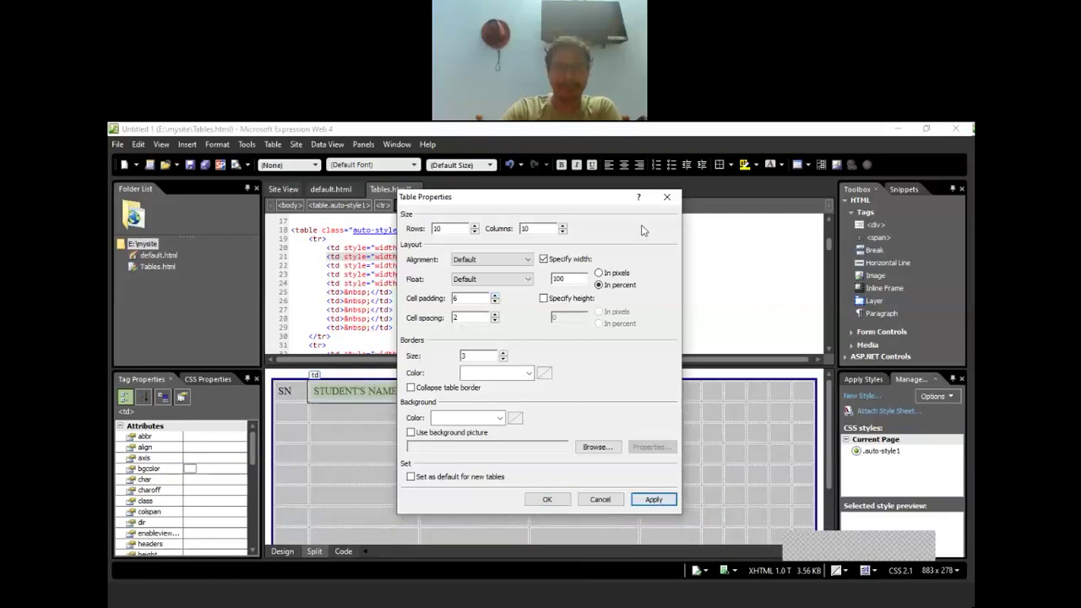
{"action": "left_click_drag", "start_coordinate": [642, 197], "coordinate": [836, 229]}
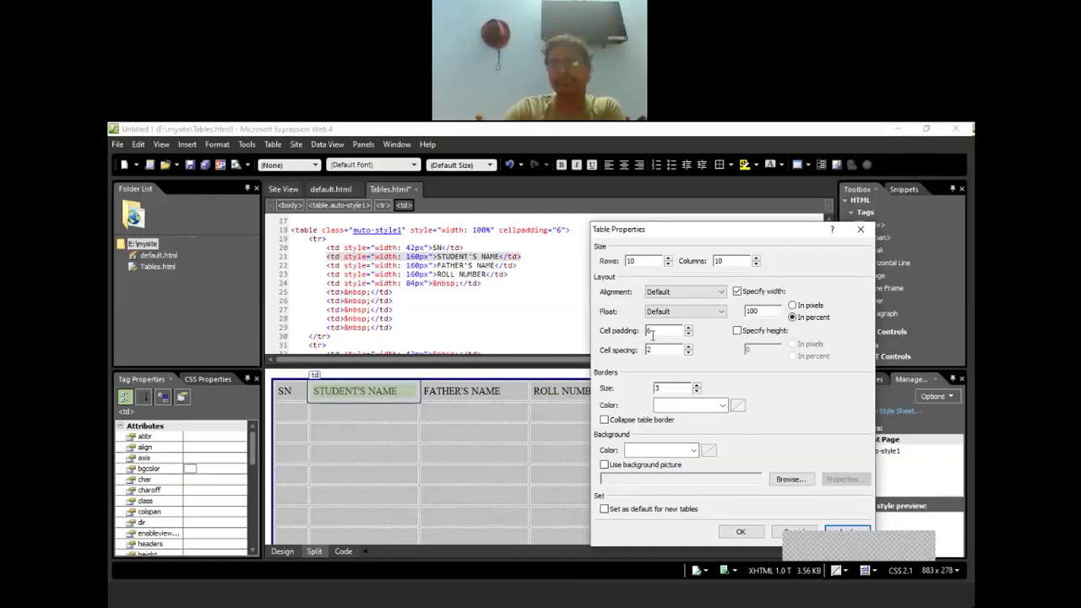
- Raise the table's cell padding to 13 and apply it
{"action": "left_click", "coordinate": [689, 328]}
{"action": "left_click", "coordinate": [689, 329]}
{"action": "left_click", "coordinate": [689, 328]}
{"action": "left_click", "coordinate": [689, 329]}
{"action": "left_click", "coordinate": [689, 329]}
{"action": "left_click", "coordinate": [689, 328]}
{"action": "left_click", "coordinate": [689, 328]}
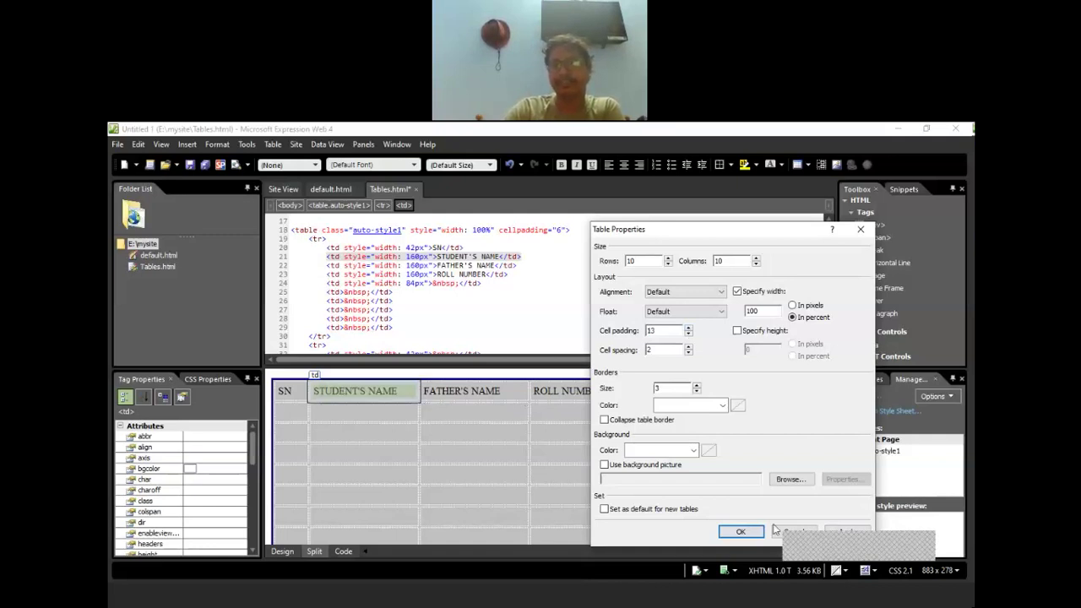
{"action": "left_click", "coordinate": [846, 534]}
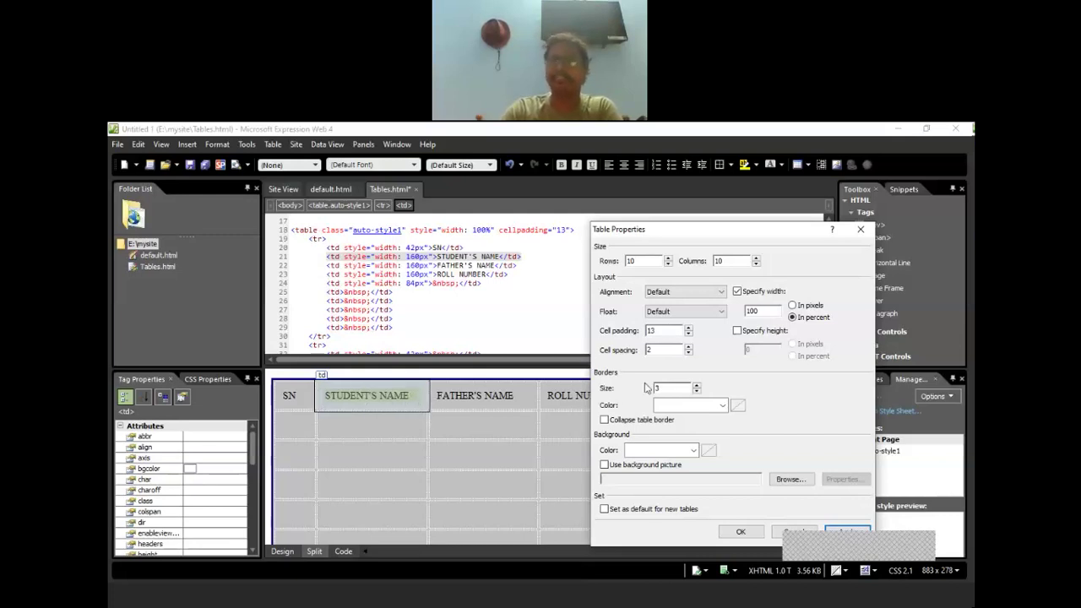
- Apply a cell padding of 10 and a cell spacing of 10 to the table
{"action": "left_click", "coordinate": [688, 334]}
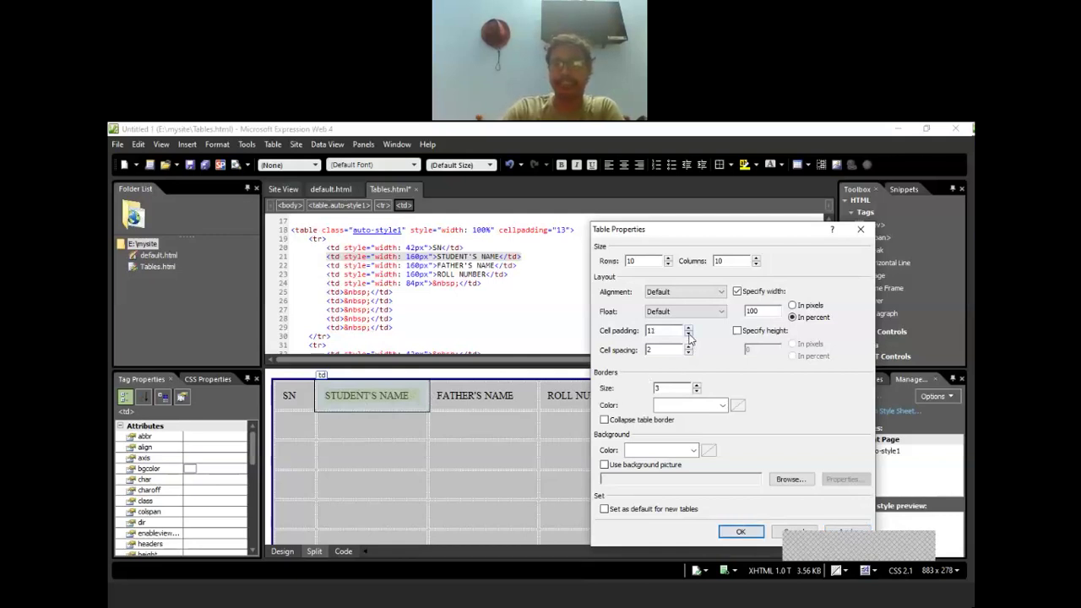
{"action": "left_click", "coordinate": [834, 533]}
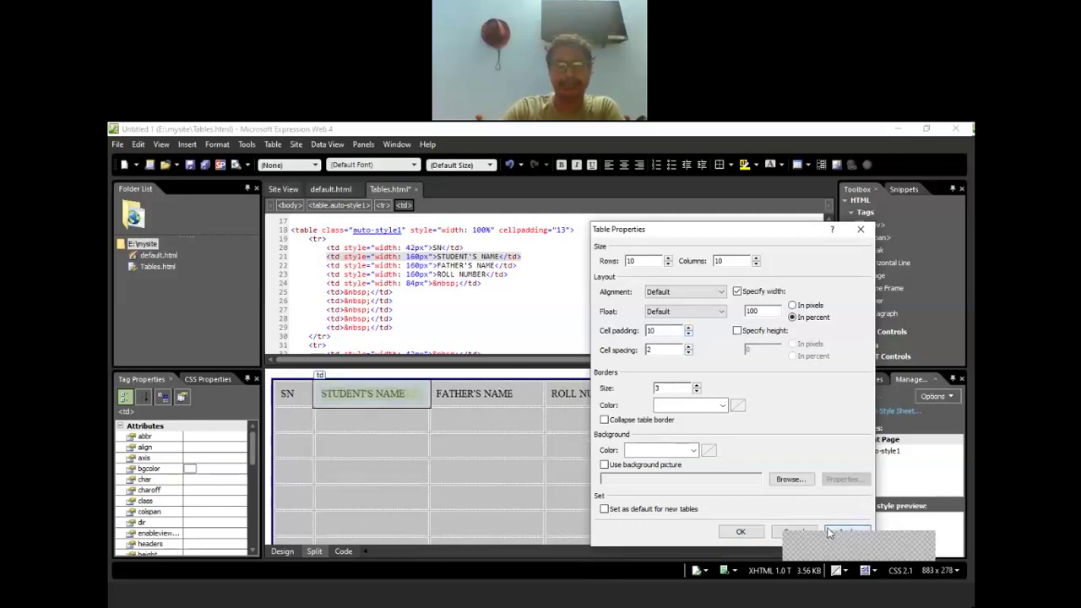
{"action": "left_click", "coordinate": [688, 348]}
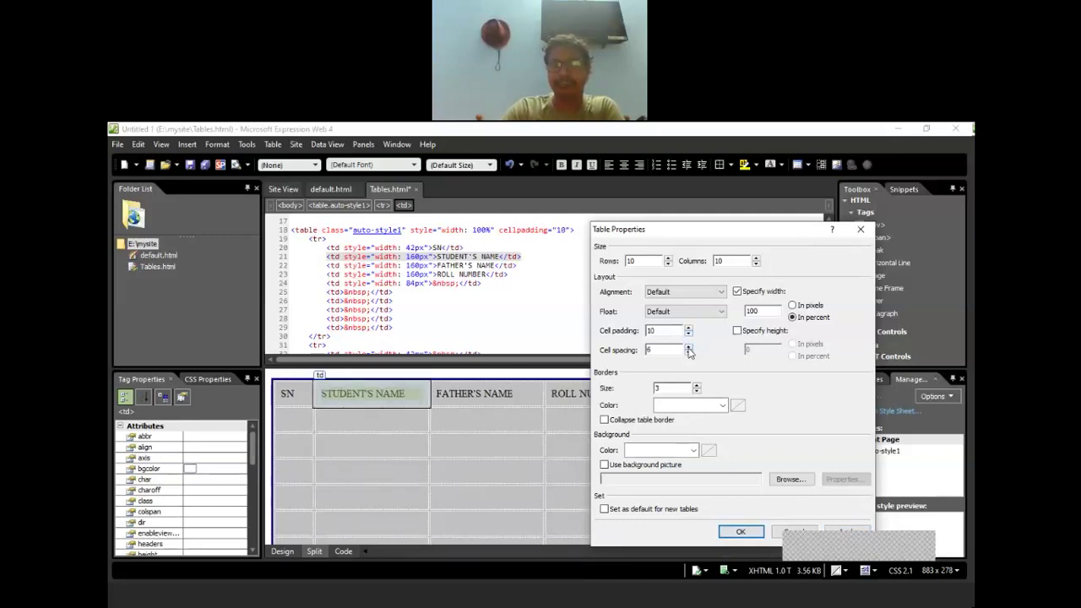
{"action": "left_click", "coordinate": [688, 348]}
{"action": "left_click", "coordinate": [688, 348]}
{"action": "left_click", "coordinate": [848, 533]}
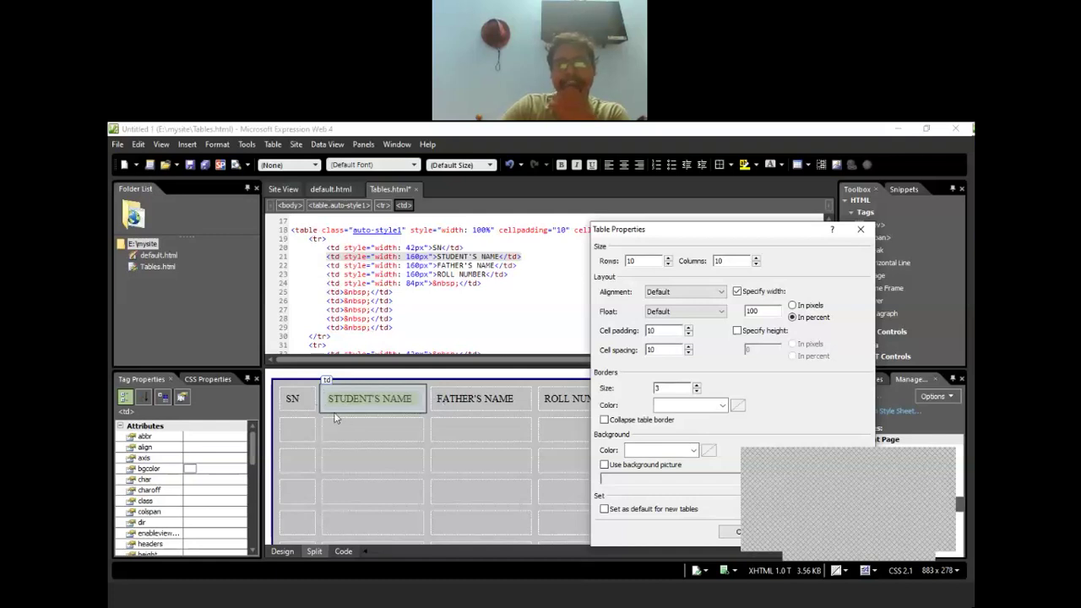
- Reduce the table's cell spacing to 7 and apply it, then reduce it to 1 and apply again
{"action": "left_click", "coordinate": [688, 353]}
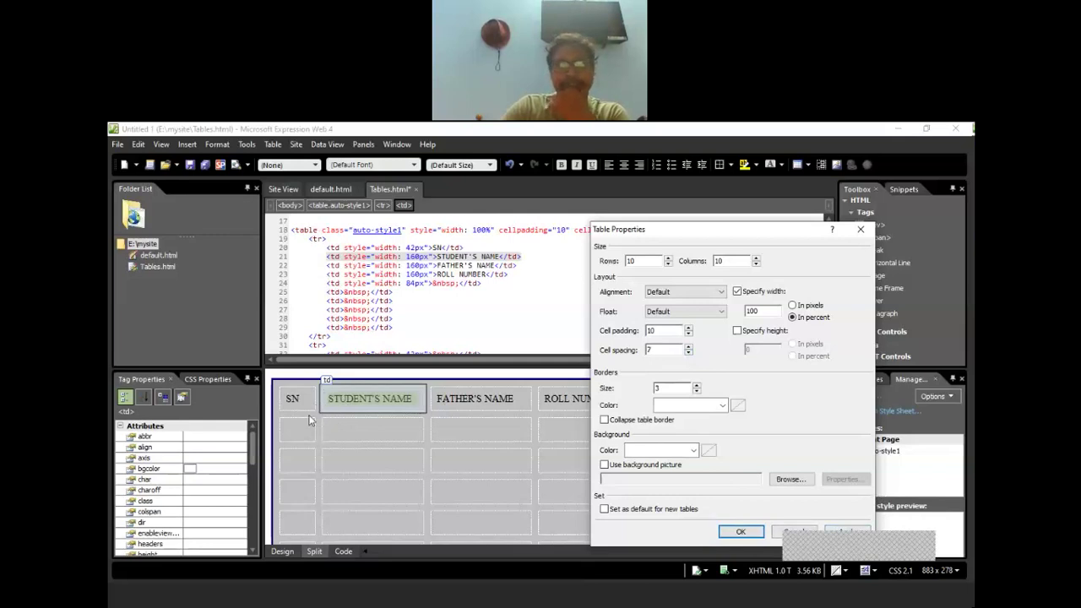
{"action": "left_click", "coordinate": [849, 532]}
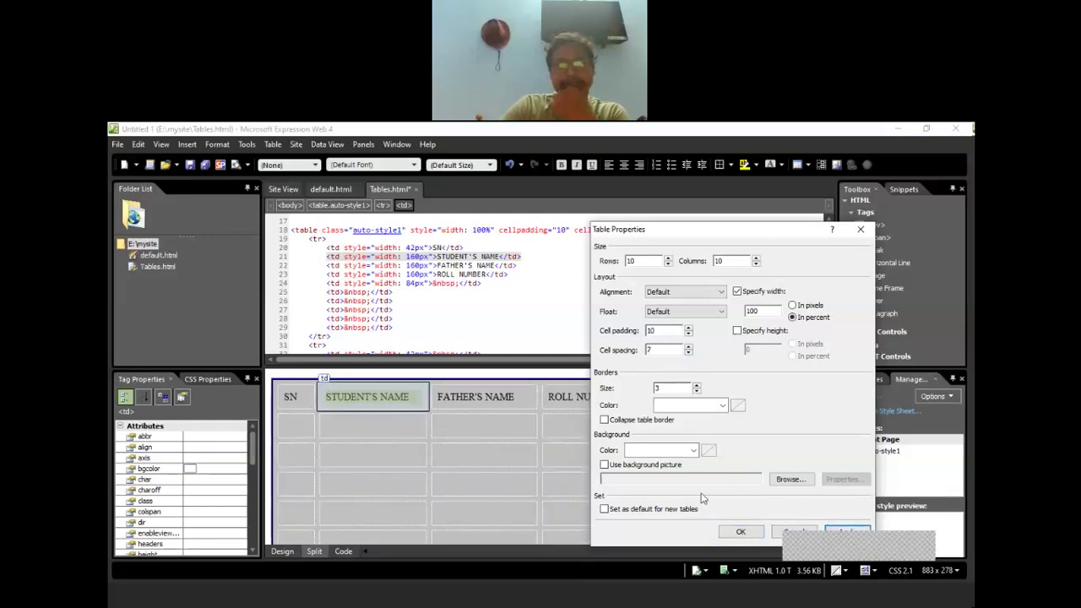
{"action": "left_click", "coordinate": [688, 353]}
{"action": "left_click", "coordinate": [688, 353]}
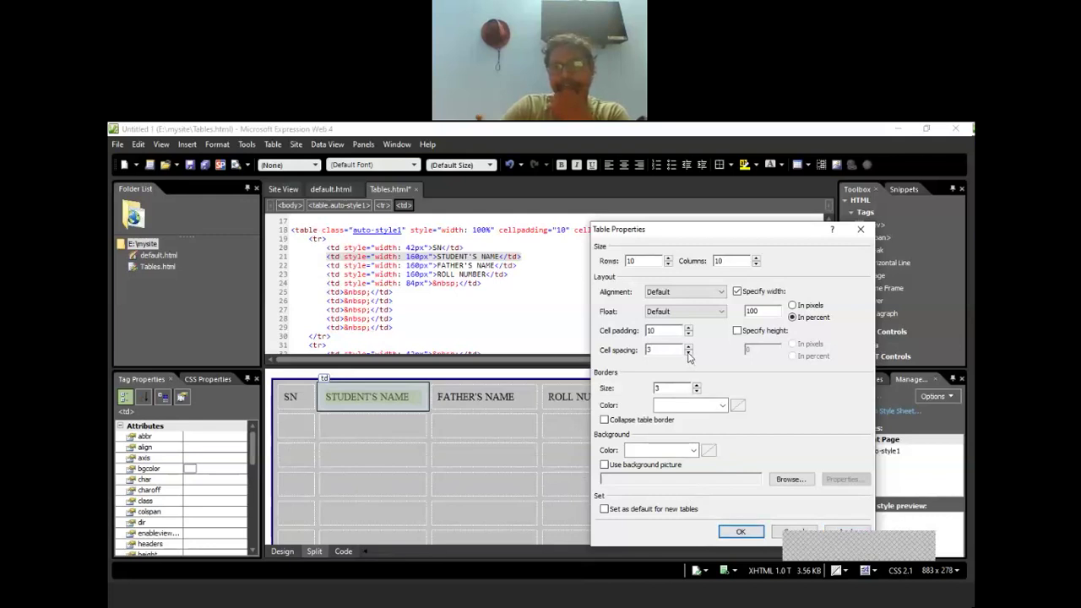
{"action": "left_click", "coordinate": [689, 353]}
{"action": "left_click", "coordinate": [846, 531]}
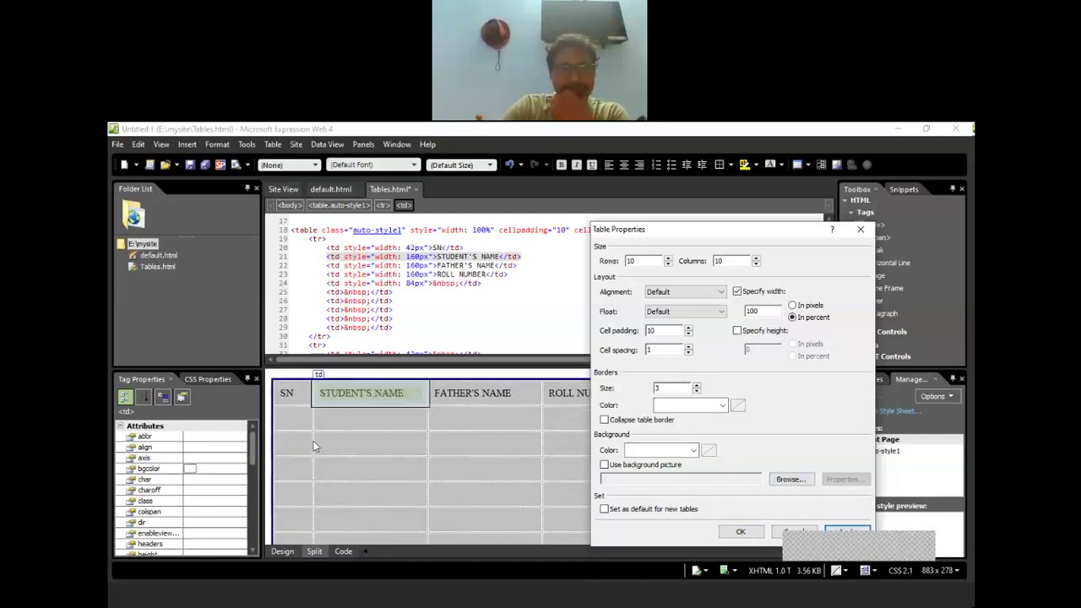
- Set the table's cell spacing to 0 and apply it
{"action": "double_click", "coordinate": [667, 351]}
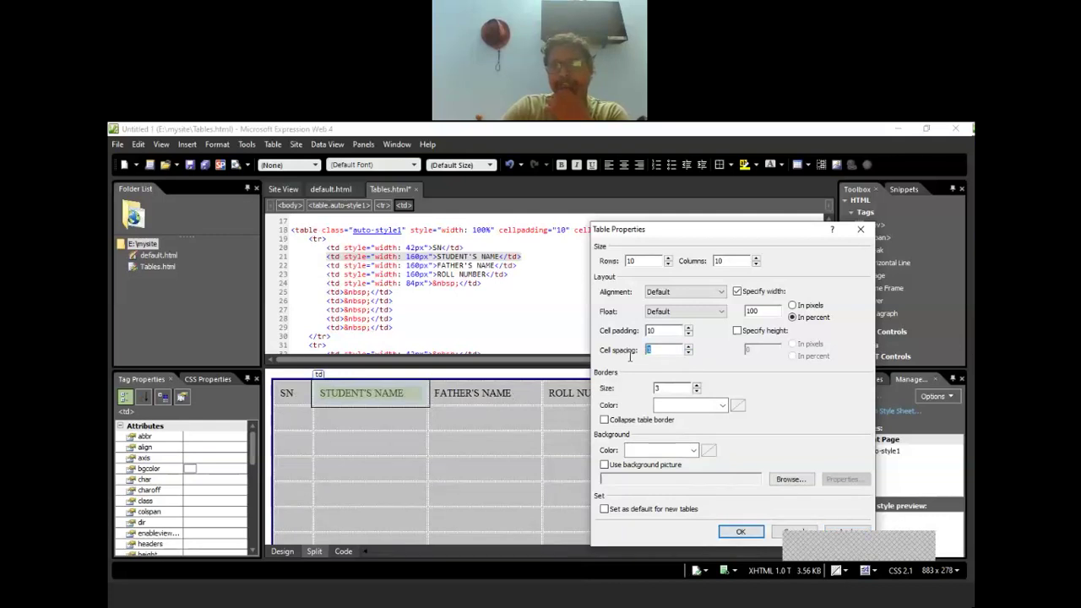
{"action": "type", "text": "0"}
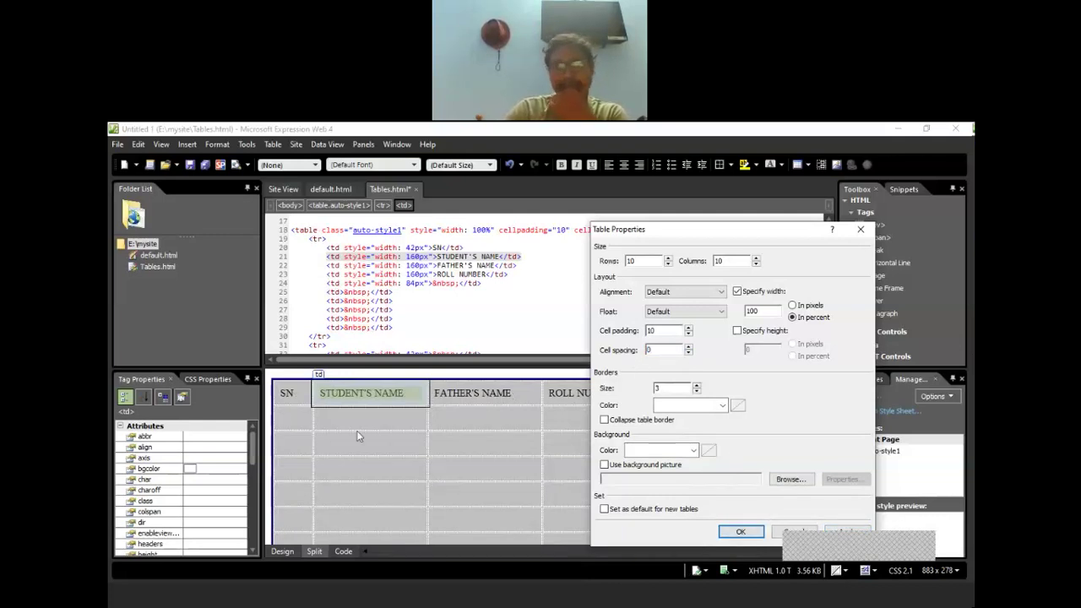
{"action": "left_click", "coordinate": [842, 532]}
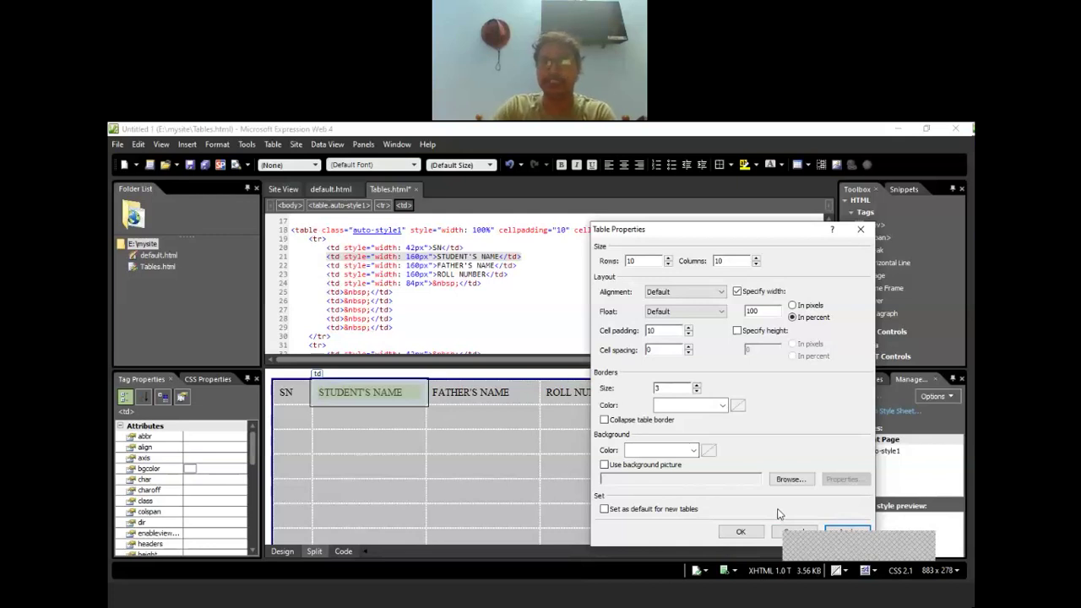
- Set the table's cell spacing to 4 and border size to 2, apply the changes, and close the table properties
{"action": "left_click", "coordinate": [688, 347]}
{"action": "left_click", "coordinate": [688, 348]}
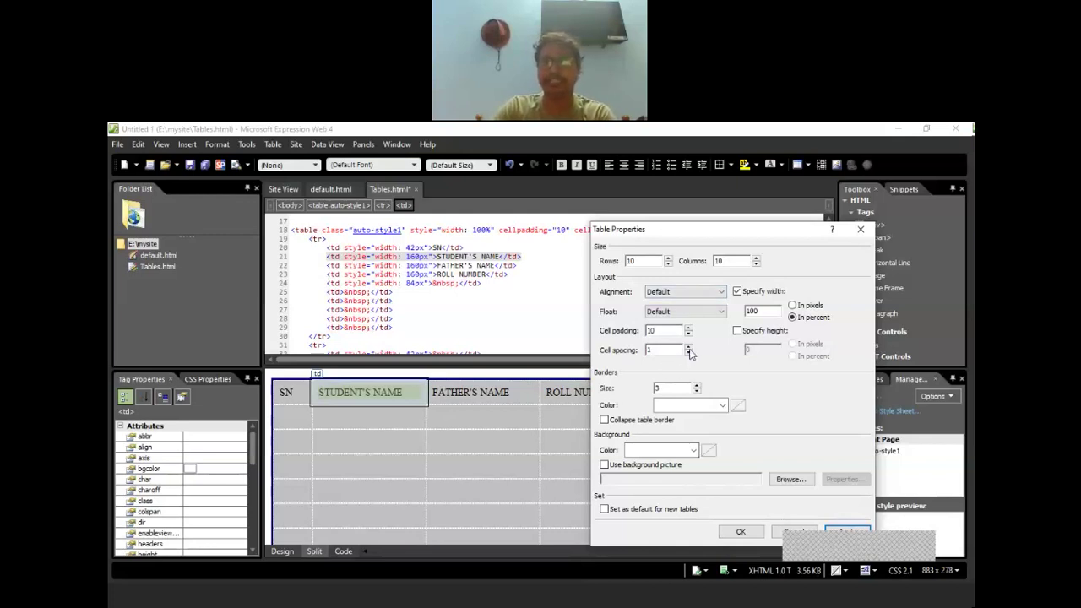
{"action": "left_click", "coordinate": [688, 347]}
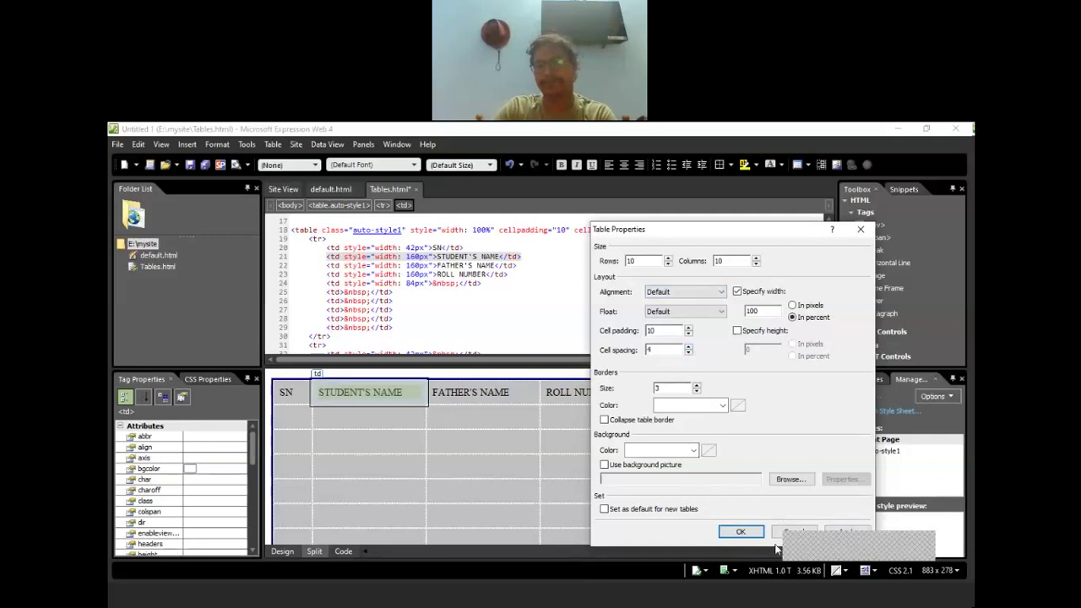
{"action": "left_click", "coordinate": [697, 391]}
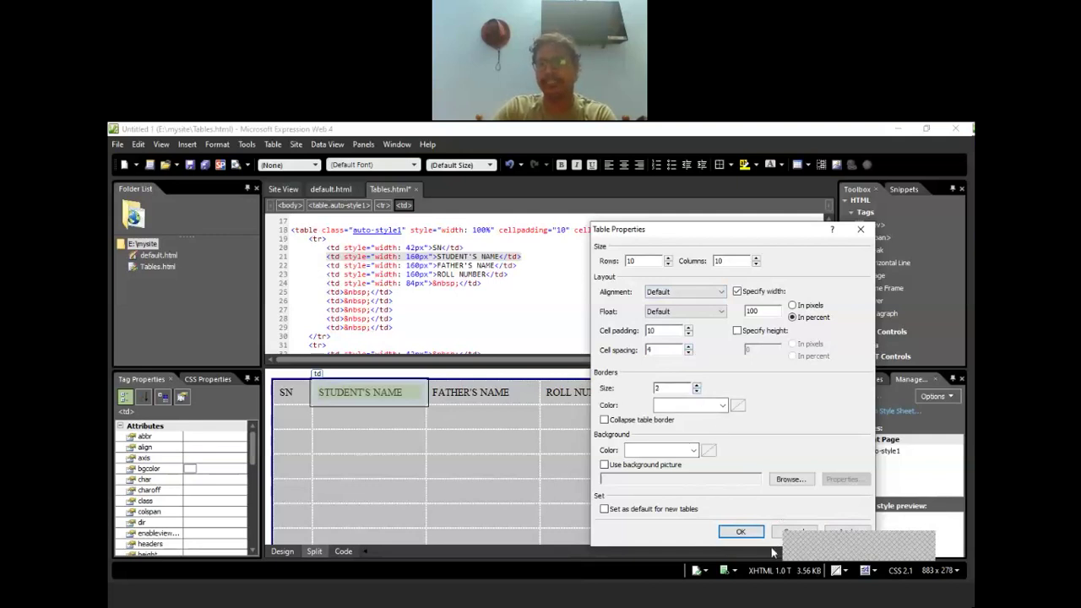
{"action": "left_click", "coordinate": [844, 533]}
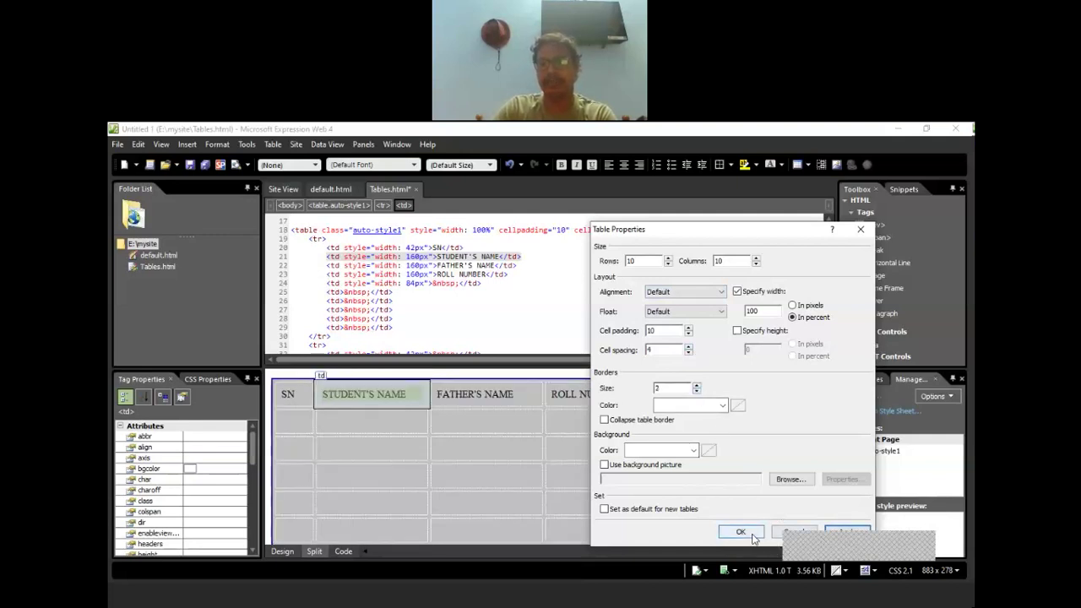
{"action": "left_click", "coordinate": [743, 532]}
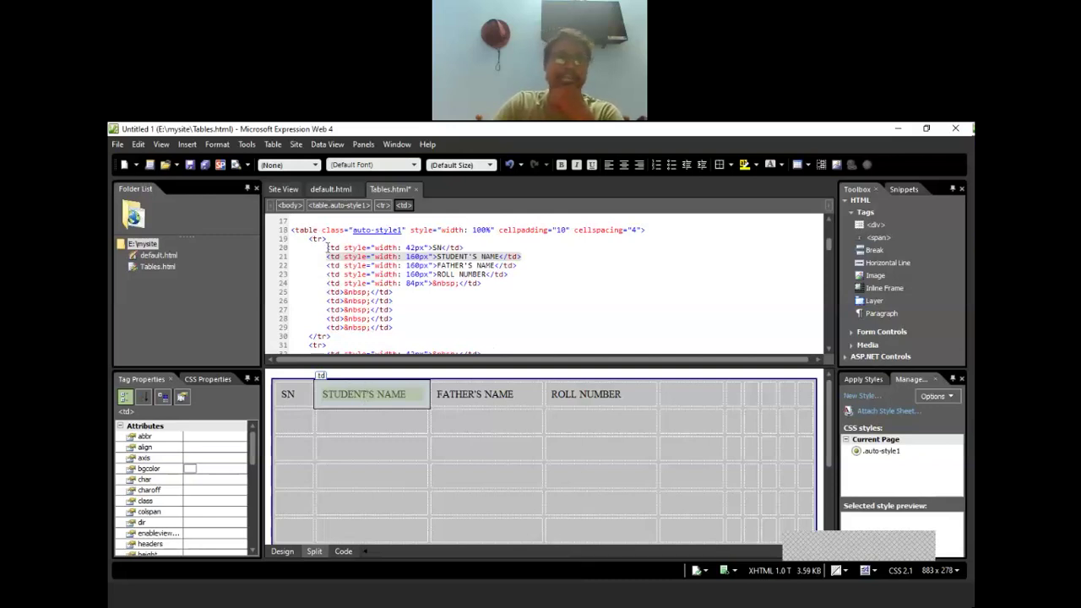
- Place the cursor inside the opening table tag on line 18 of the code to examine its attributes
{"action": "left_click", "coordinate": [302, 231]}
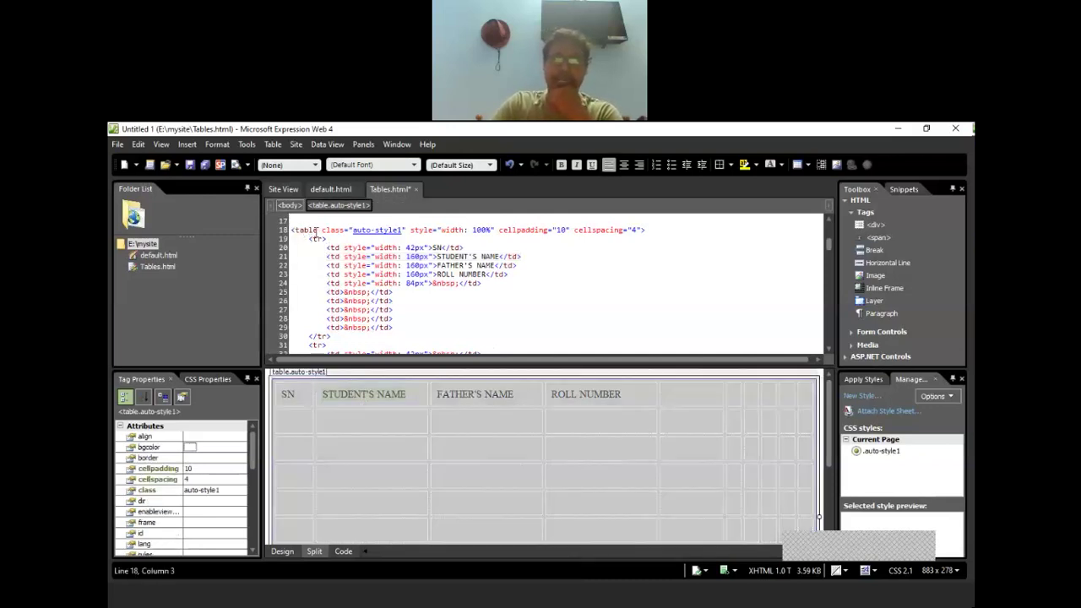
{"action": "key", "text": "Right"}
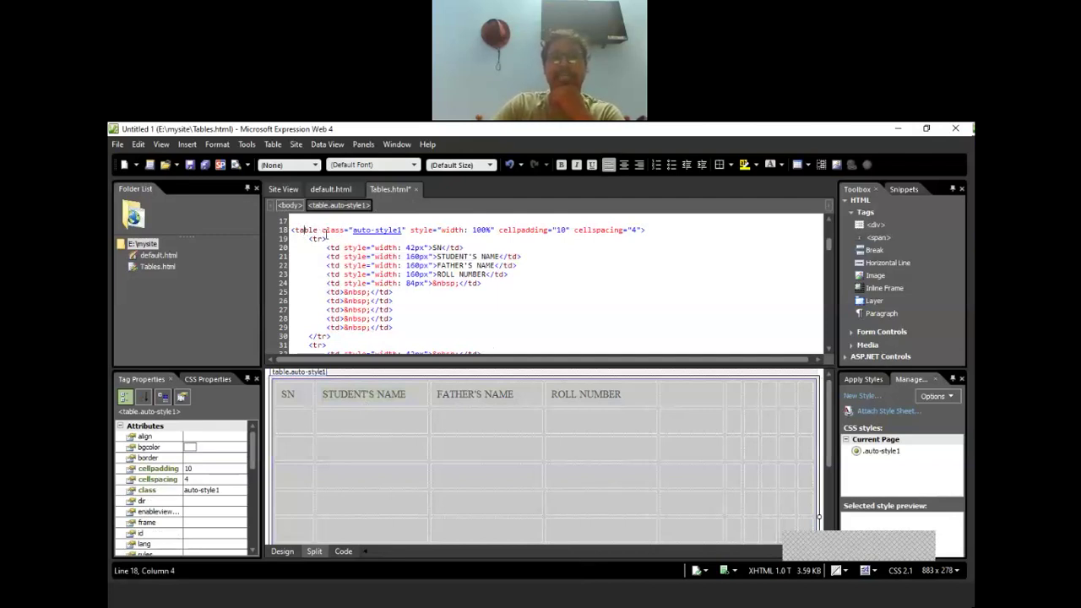